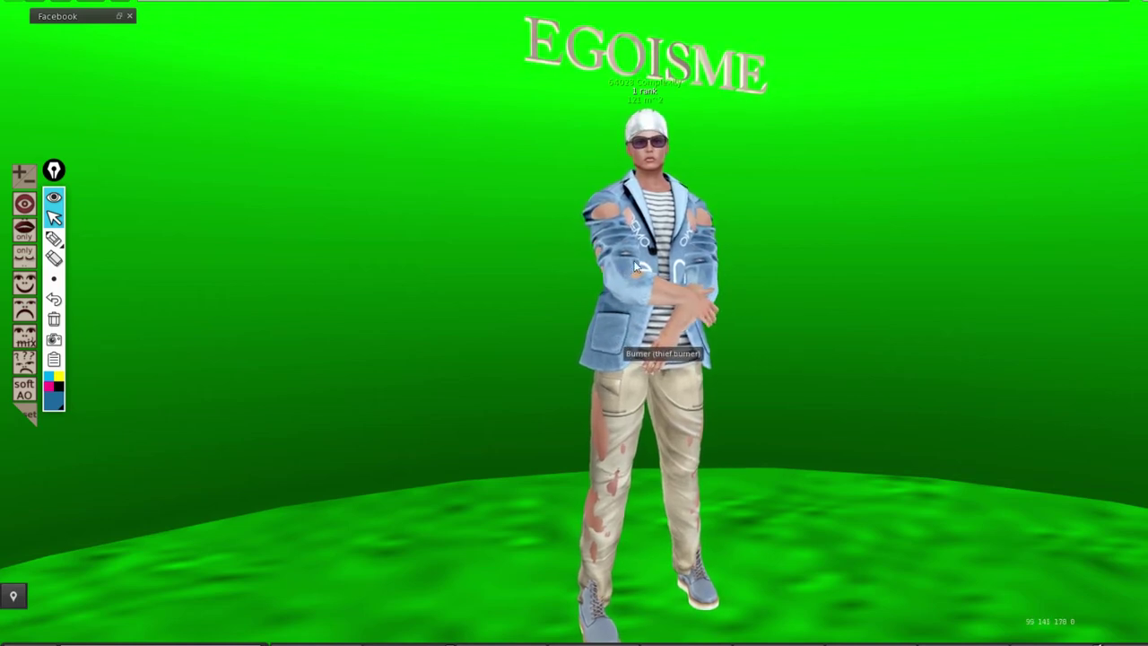
View the Facebook post about the EXMACHINA Bento free avatar and minimise it again
{"action": "left_click", "coordinate": [119, 17]}
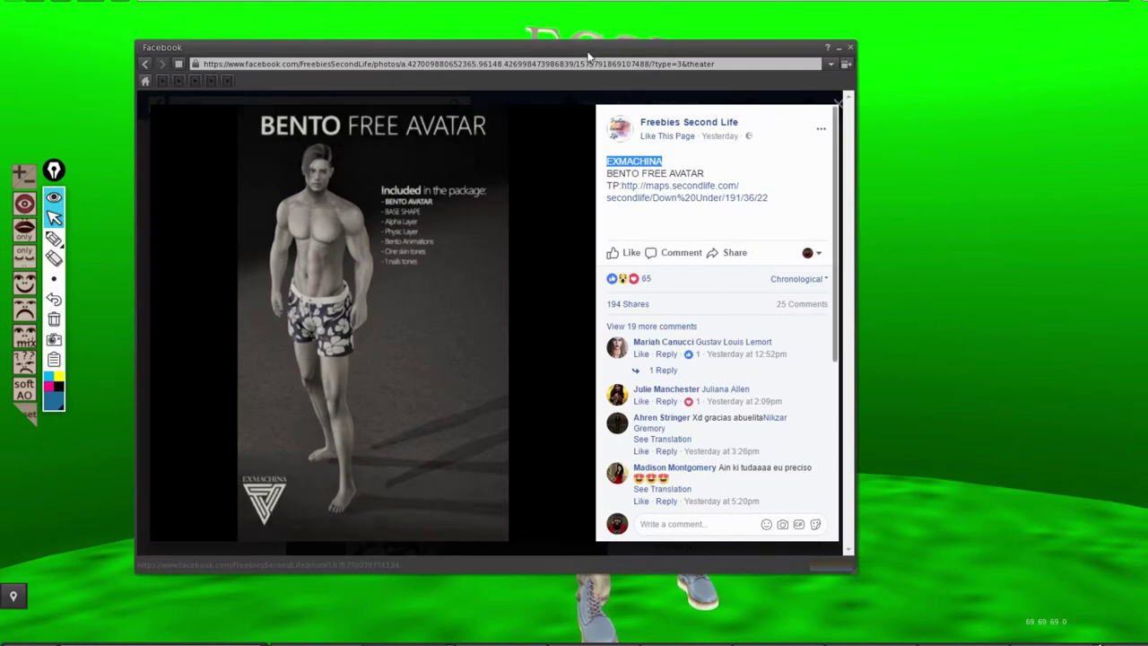
{"action": "left_click_drag", "start_coordinate": [575, 56], "coordinate": [540, 58]}
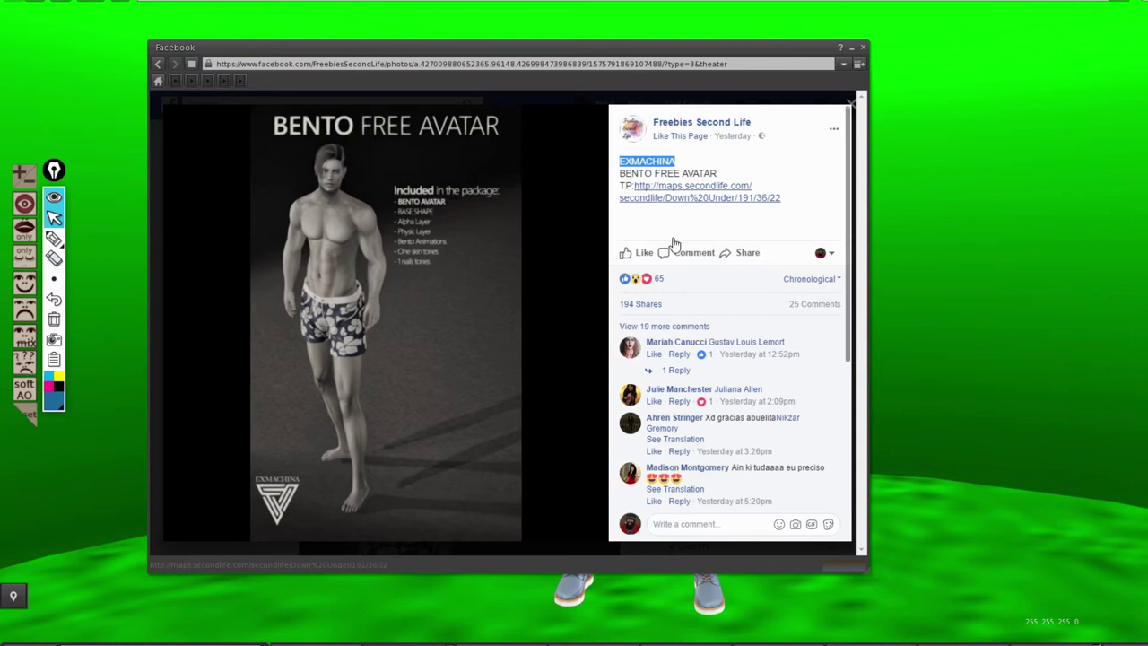
{"action": "left_click", "coordinate": [851, 48]}
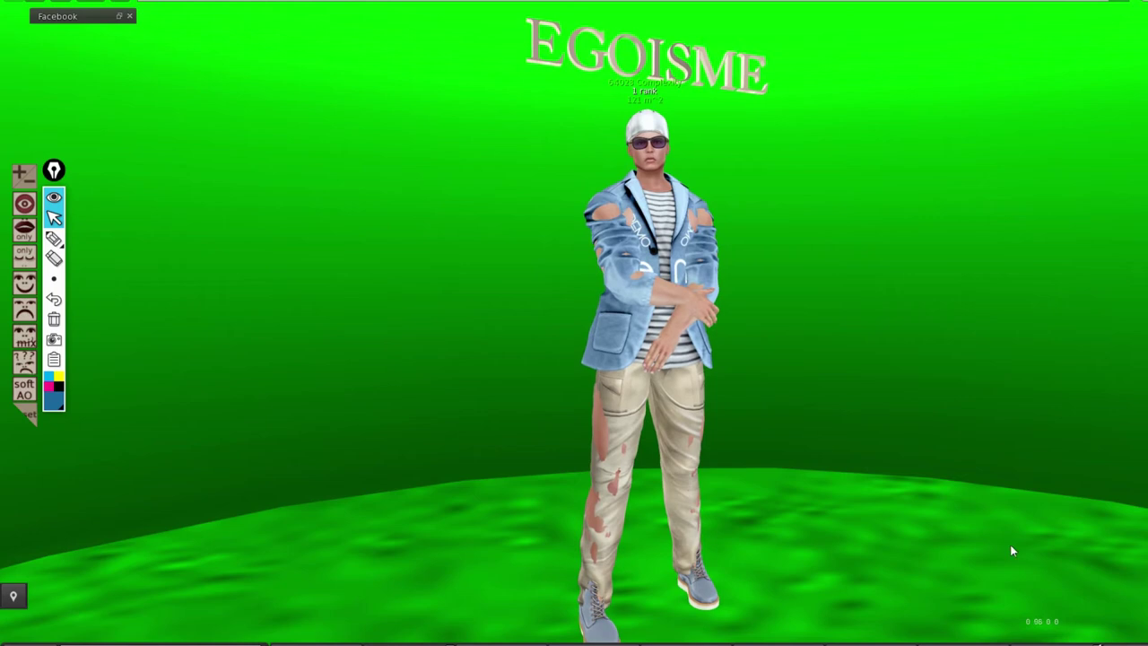
Show the inventory's recent items and collapse the demo and hairbase applier folders above EXMACHINA FREE AVATAR
{"action": "key", "text": "ctrl+i"}
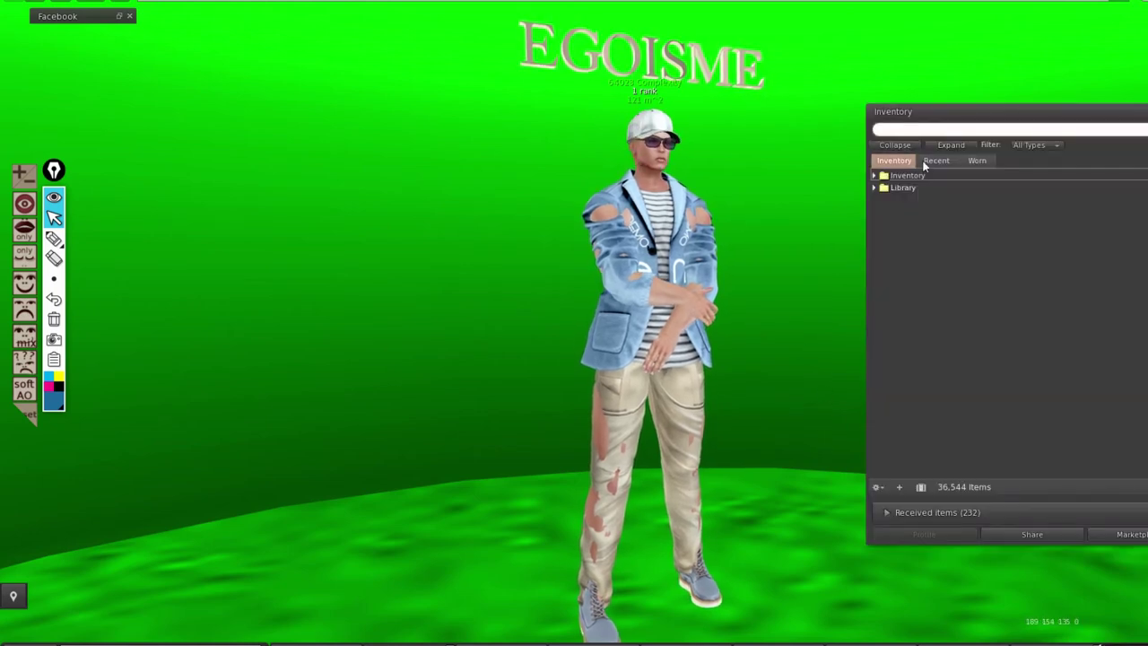
{"action": "left_click", "coordinate": [927, 160]}
{"action": "left_click_drag", "start_coordinate": [916, 111], "coordinate": [307, 86]}
{"action": "left_click", "coordinate": [263, 174]}
{"action": "left_click", "coordinate": [263, 185]}
{"action": "left_click", "coordinate": [262, 198]}
{"action": "left_click", "coordinate": [264, 210]}
{"action": "left_click", "coordinate": [263, 222]}
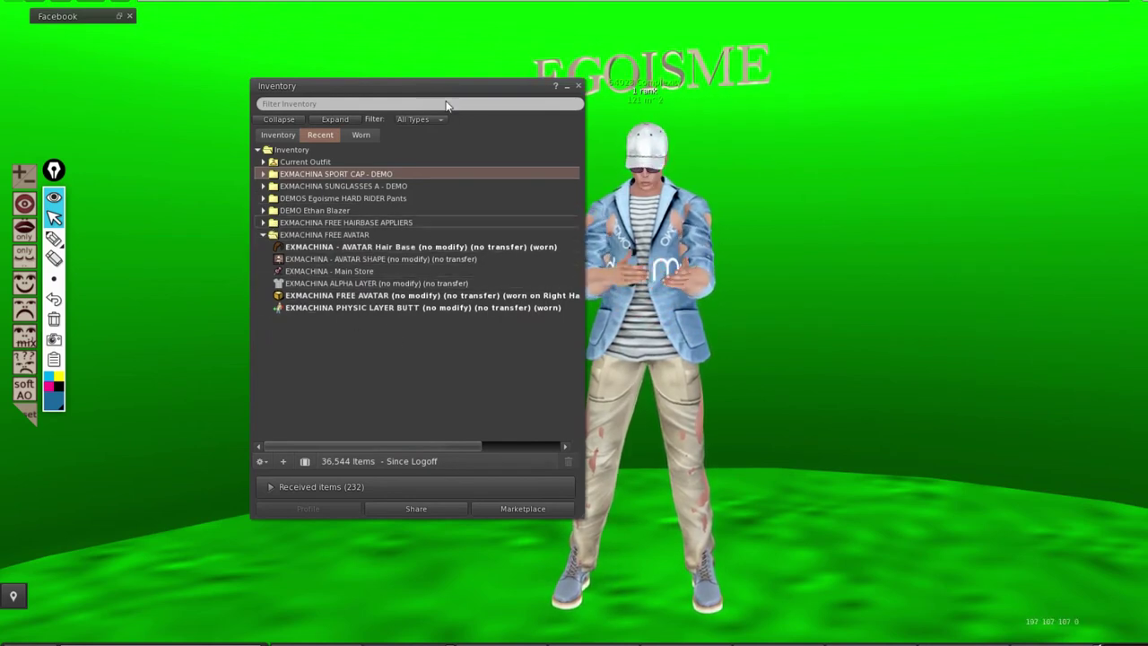
{"action": "left_click_drag", "start_coordinate": [443, 97], "coordinate": [392, 93]}
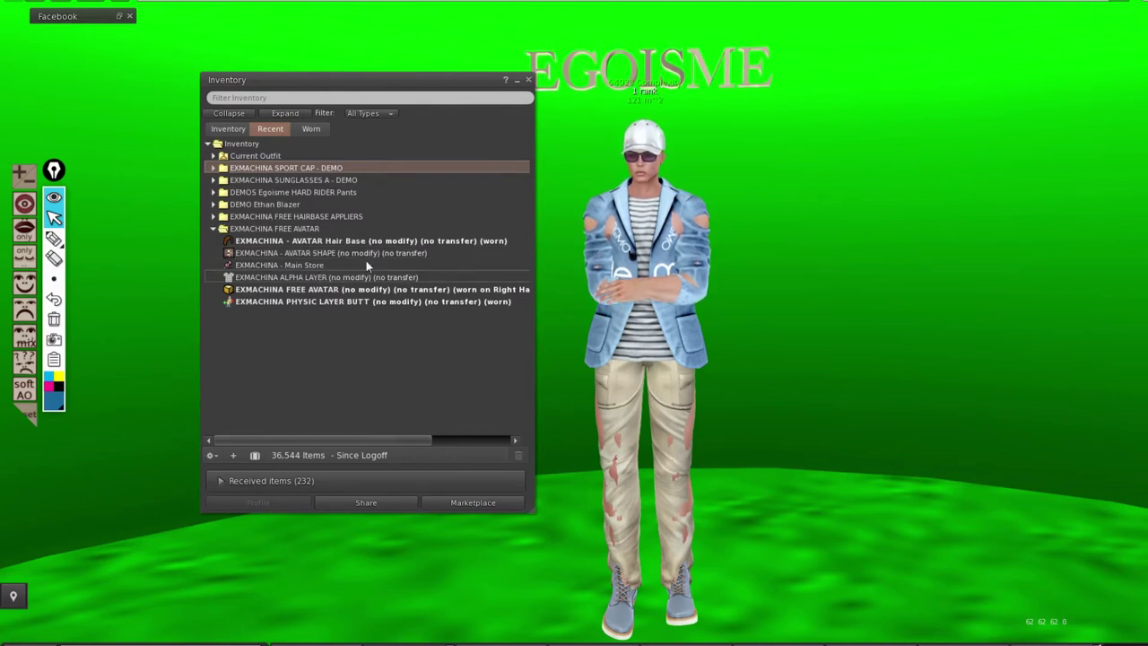
Inspect the worn HARD RIDER pants' object details and open their creator's profile
{"action": "right_click", "coordinate": [636, 287]}
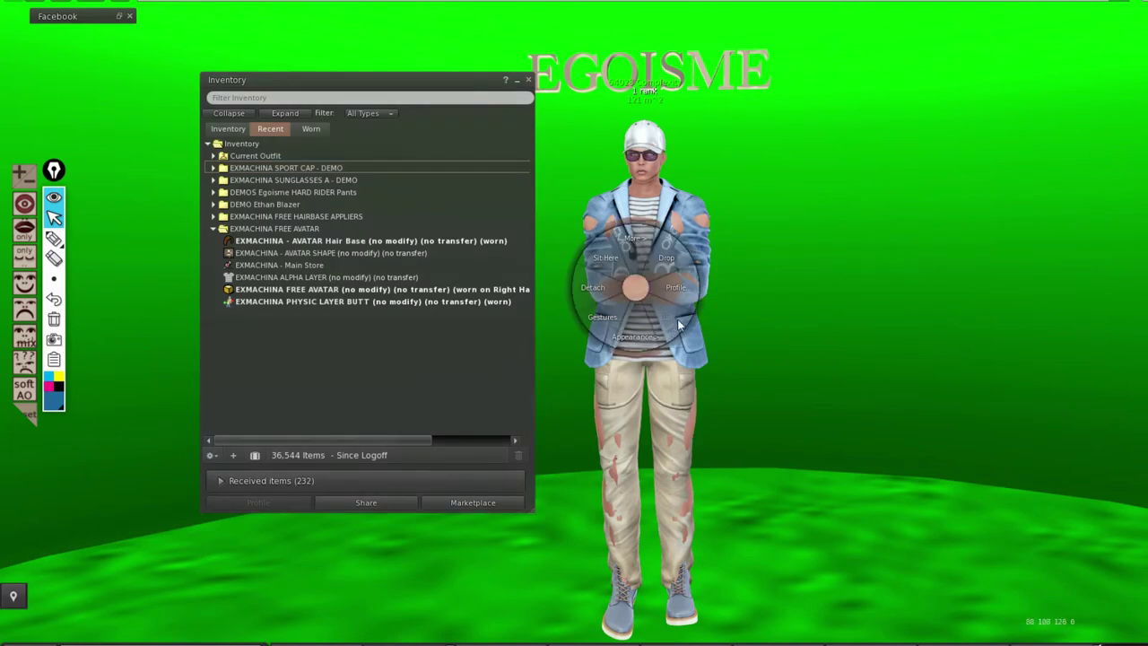
{"action": "right_click", "coordinate": [616, 385]}
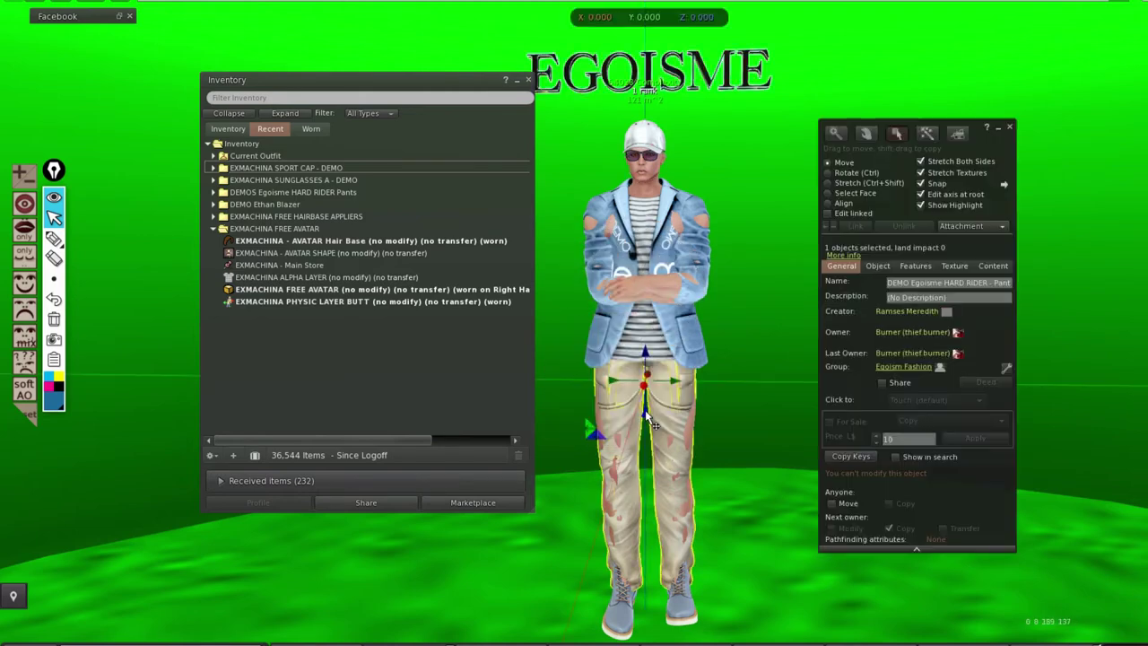
{"action": "left_click", "coordinate": [645, 410]}
{"action": "mouse_move", "coordinate": [907, 314]}
{"action": "left_click", "coordinate": [989, 421]}
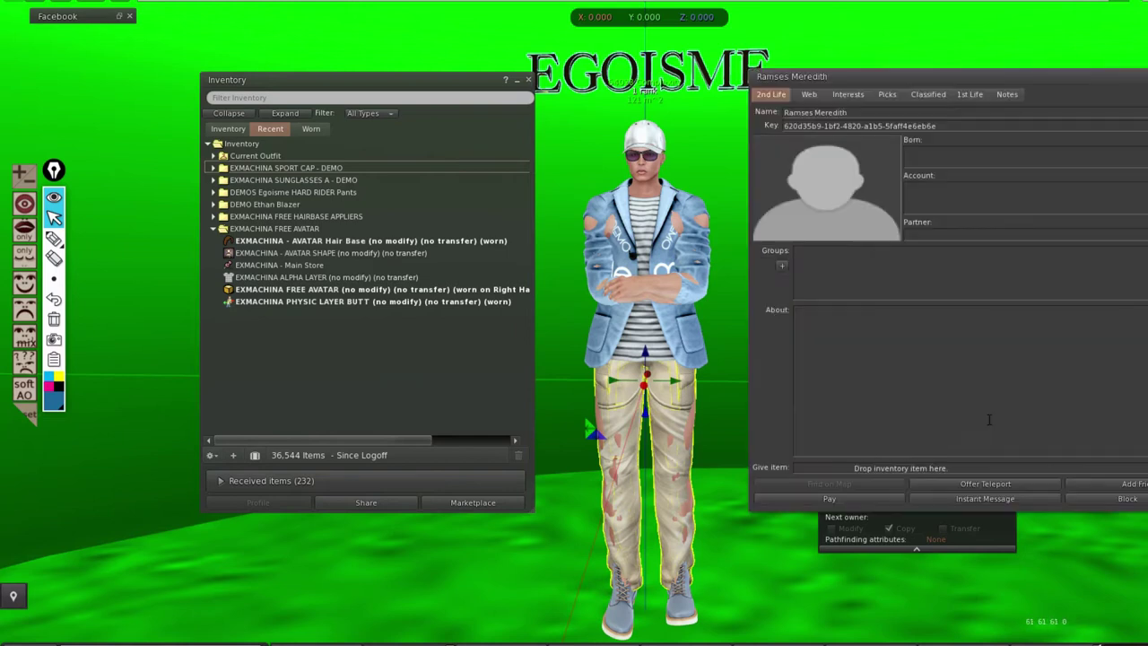
{"action": "left_click_drag", "start_coordinate": [712, 99], "coordinate": [537, 148]}
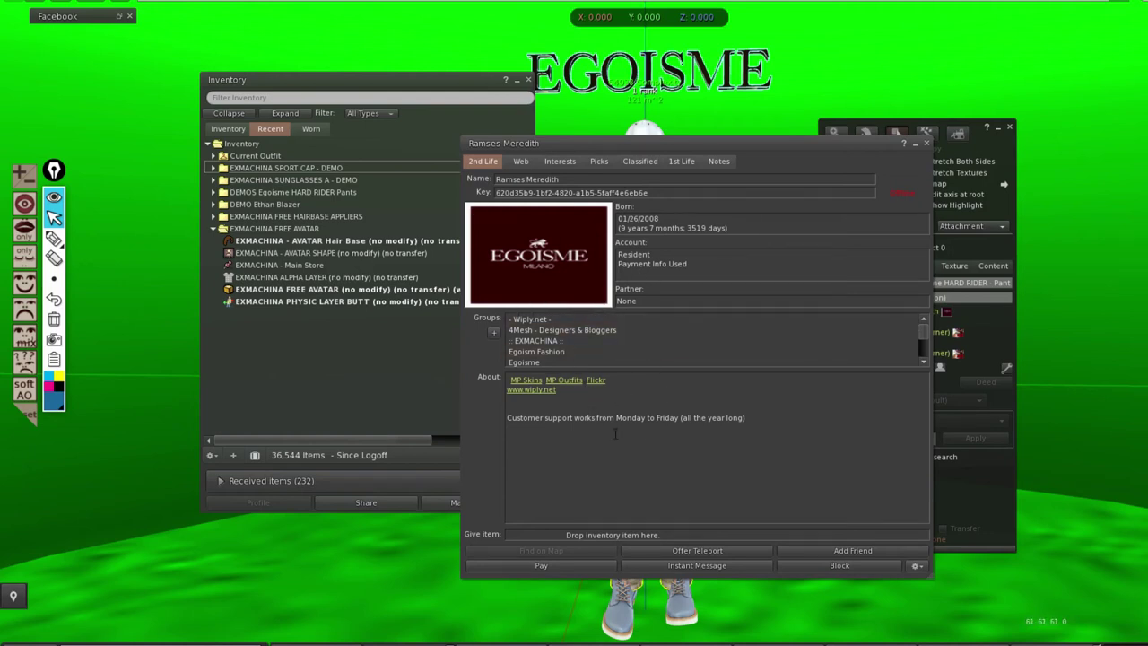
Look through the creator's profile, enlarge the Main Store pick's picture, and close the profile and object details
{"action": "left_click", "coordinate": [684, 161]}
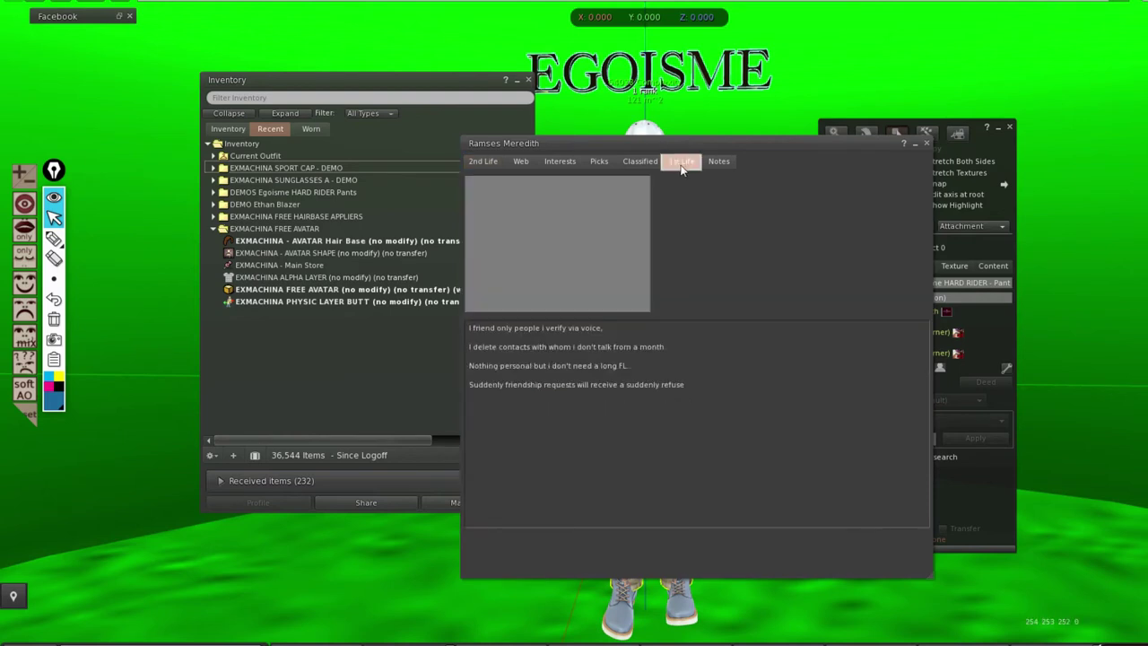
{"action": "left_click", "coordinate": [489, 165]}
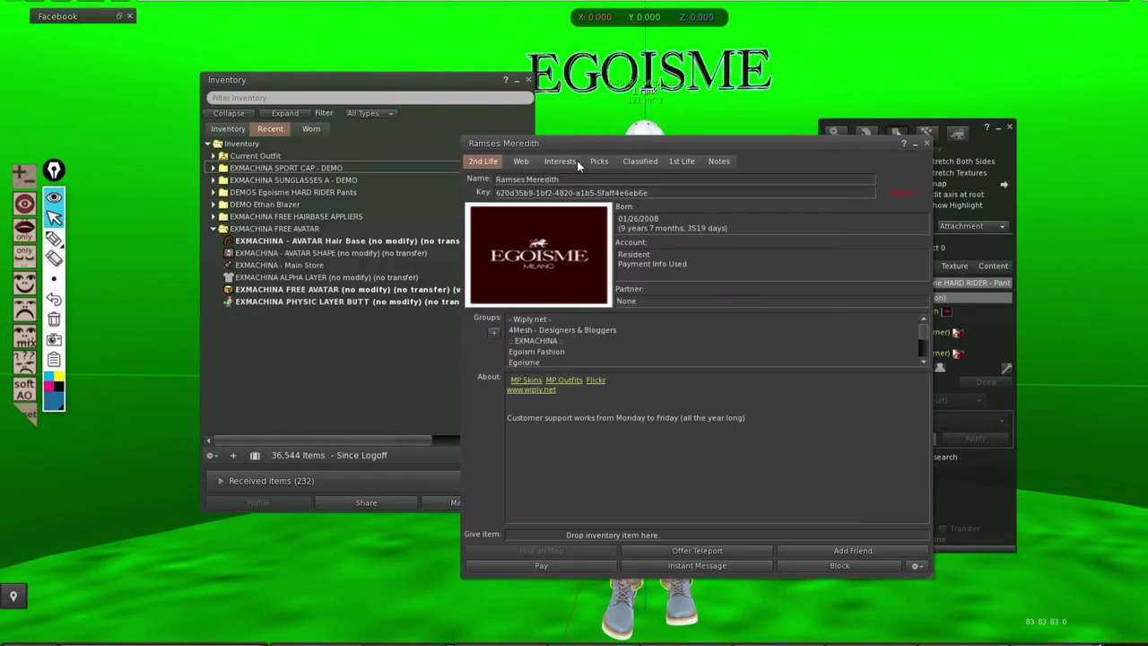
{"action": "left_click", "coordinate": [577, 160]}
{"action": "left_click", "coordinate": [598, 161]}
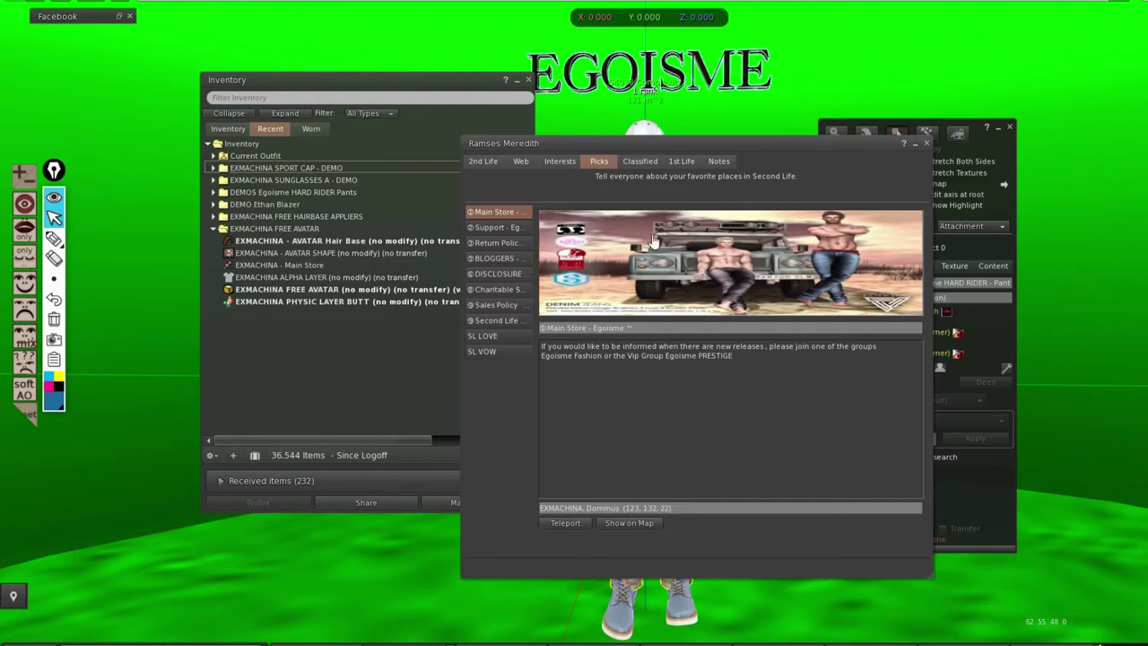
{"action": "left_click", "coordinate": [654, 242]}
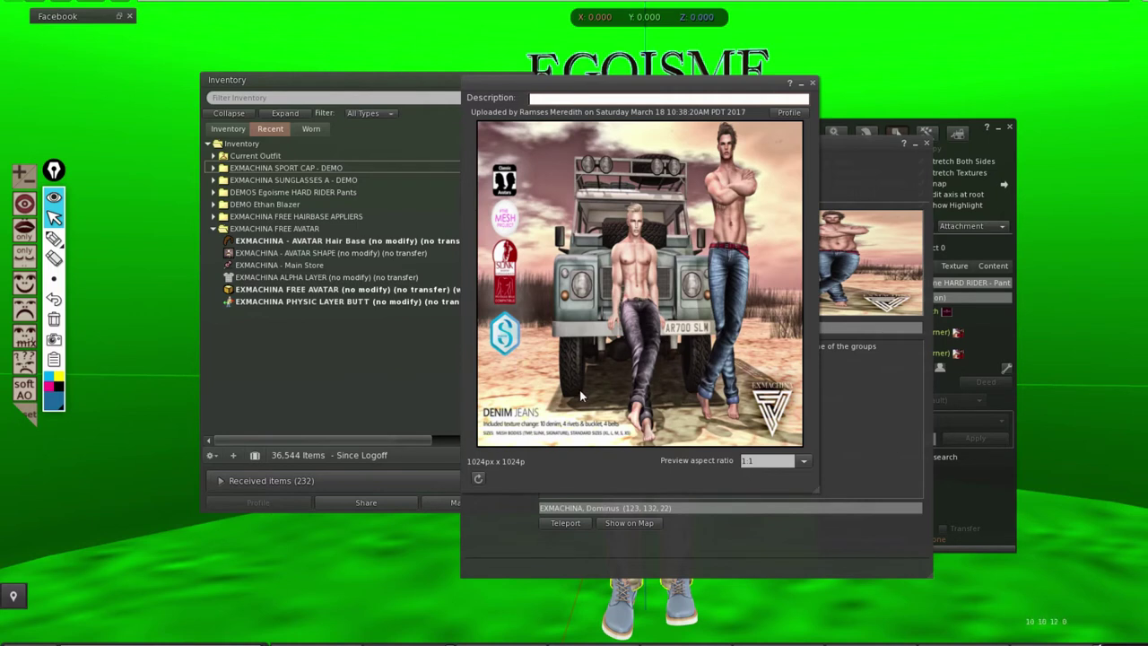
{"action": "left_click", "coordinate": [812, 84]}
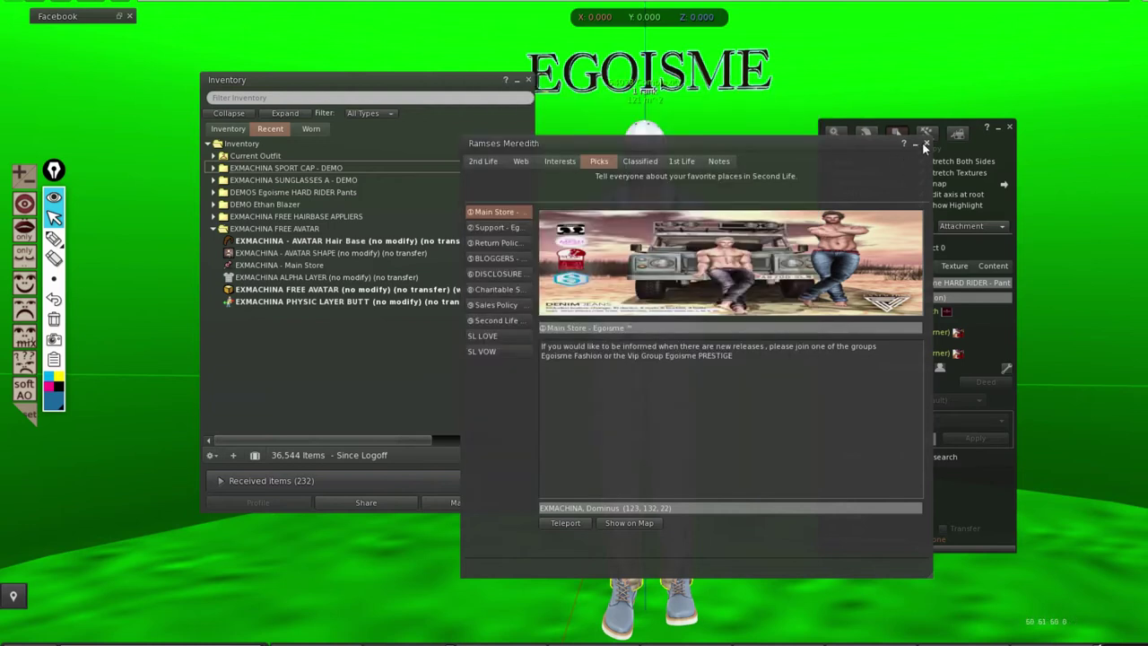
{"action": "left_click", "coordinate": [925, 143]}
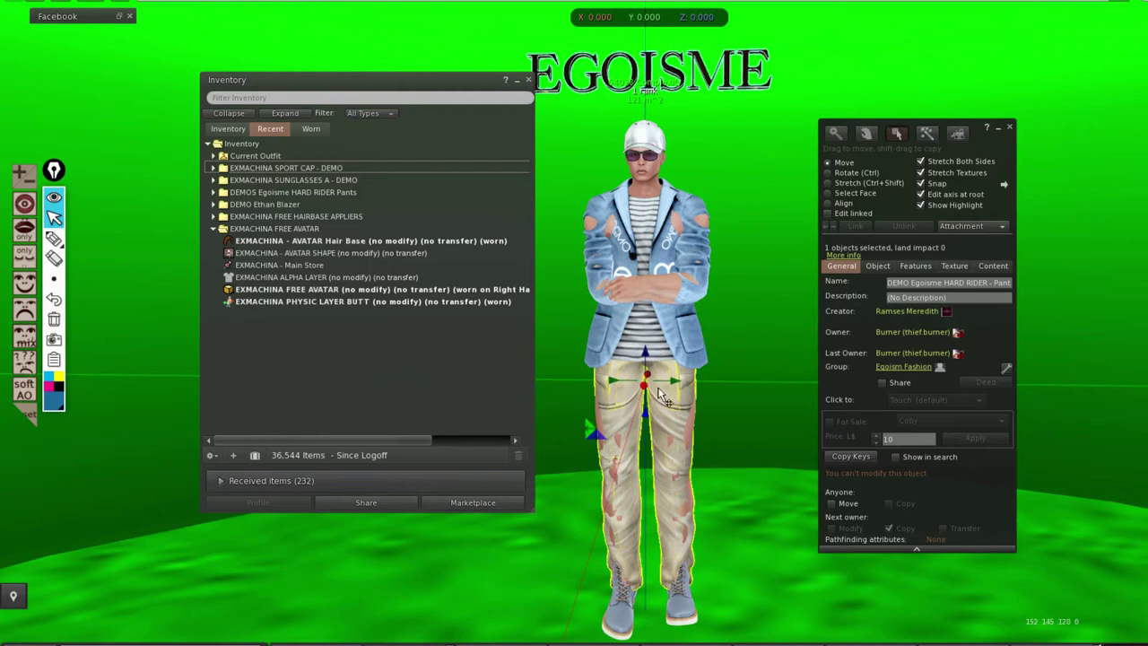
{"action": "left_click", "coordinate": [1009, 129]}
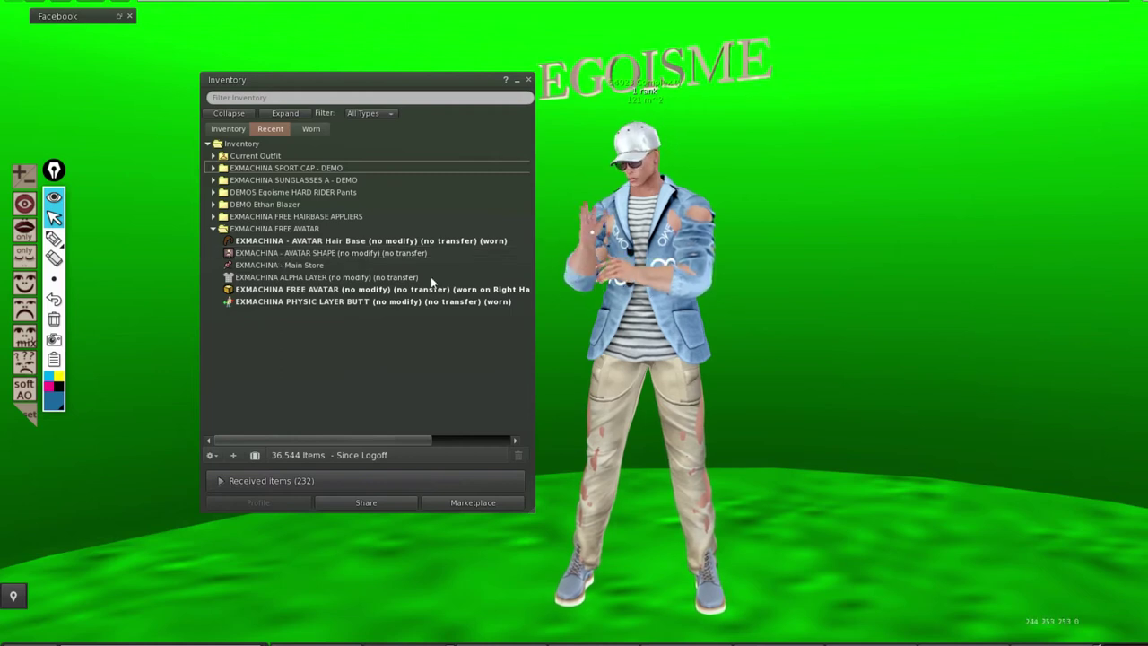
Wear the EXMACHINA avatar shape and switch from the EXMACHINA FREE AVATAR folder to the EXMACHINA FREE HAIRBASE APPLIERS folder
{"action": "left_click", "coordinate": [318, 257]}
{"action": "double_click", "coordinate": [318, 257]}
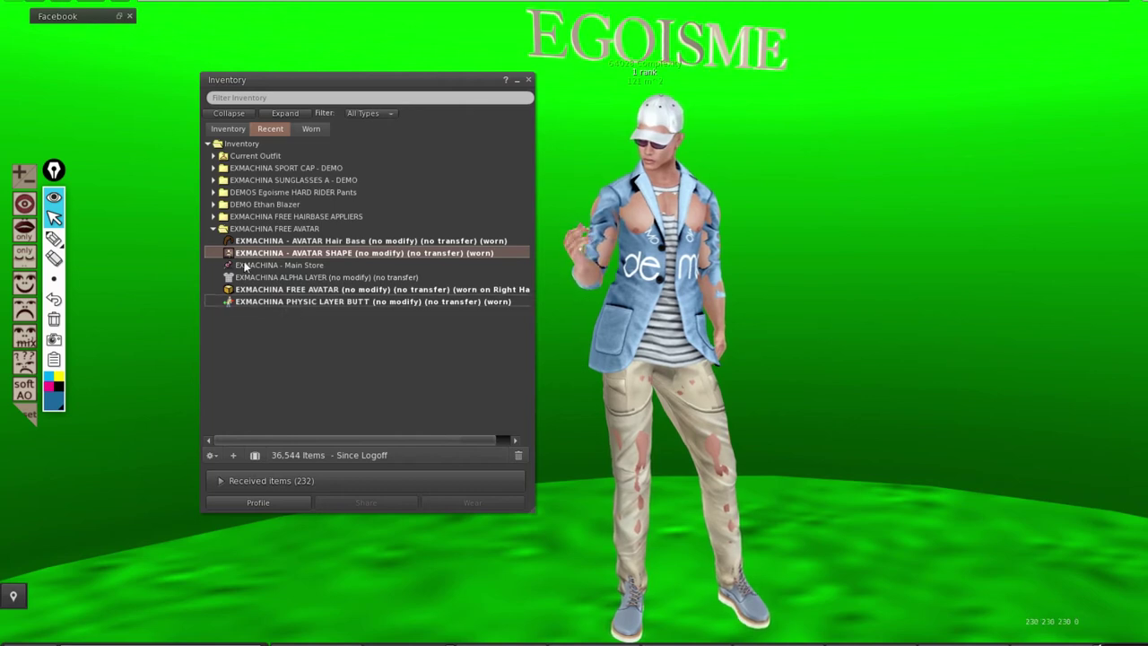
{"action": "left_click", "coordinate": [218, 230]}
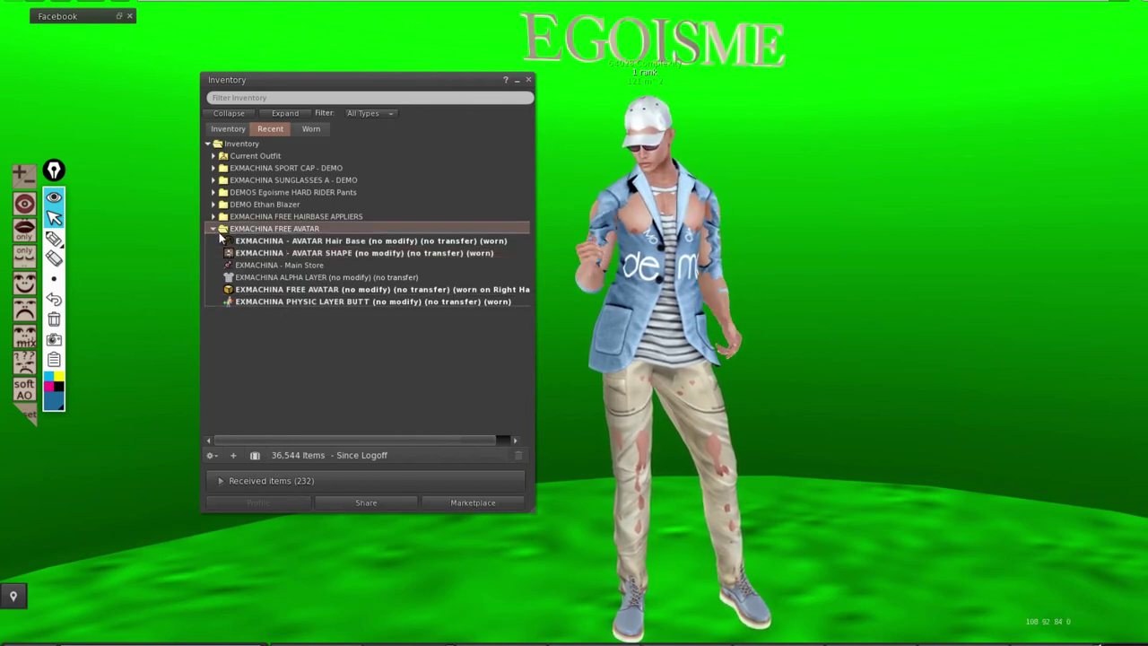
{"action": "left_click", "coordinate": [215, 229]}
{"action": "left_click", "coordinate": [216, 218]}
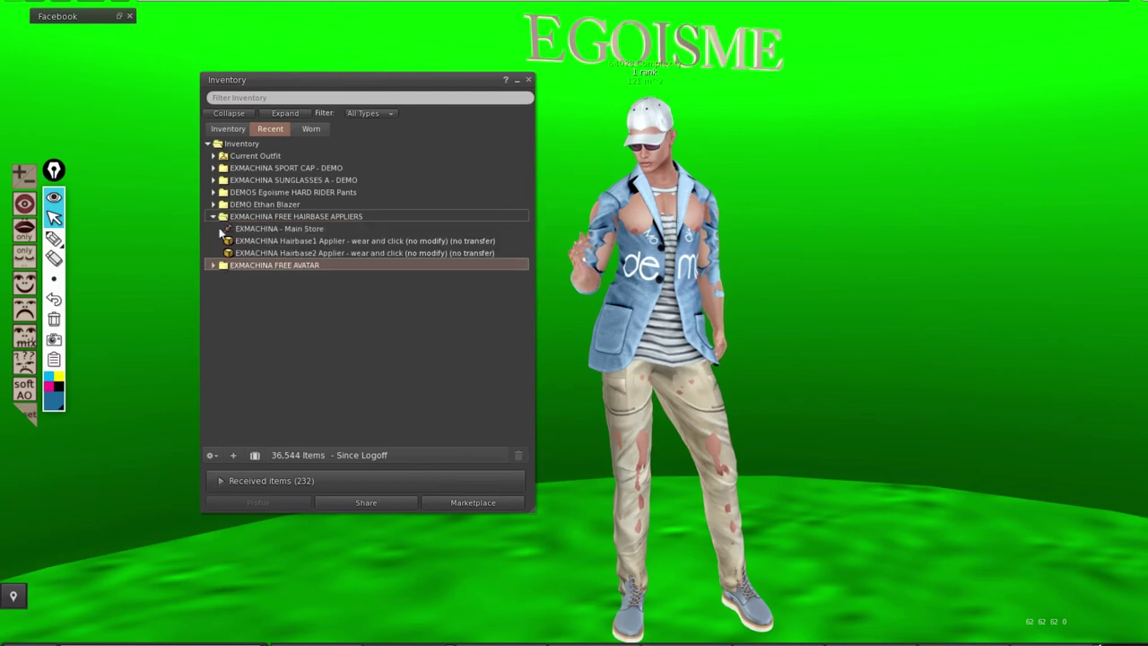
Place the EXMACHINA Hairbase1 Applier on the ground and examine its contents
{"action": "left_click", "coordinate": [313, 242]}
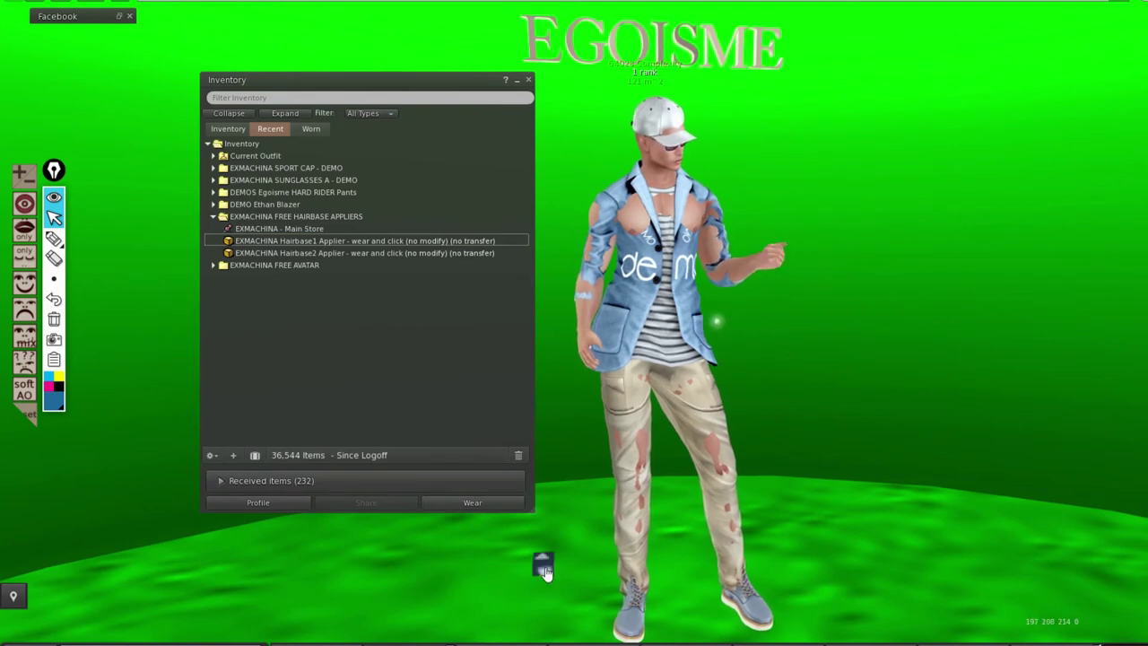
{"action": "right_click", "coordinate": [544, 565]}
{"action": "left_click", "coordinate": [598, 562]}
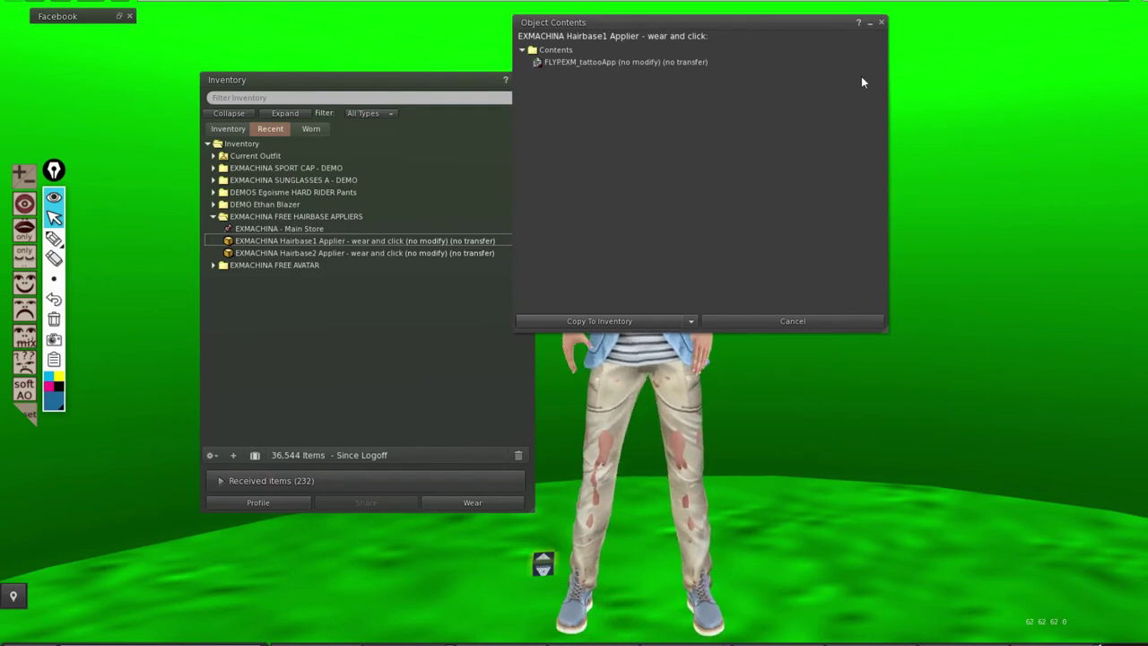
{"action": "left_click", "coordinate": [881, 25]}
Delete the placed Hairbase1 applier from the ground
{"action": "right_click", "coordinate": [542, 567]}
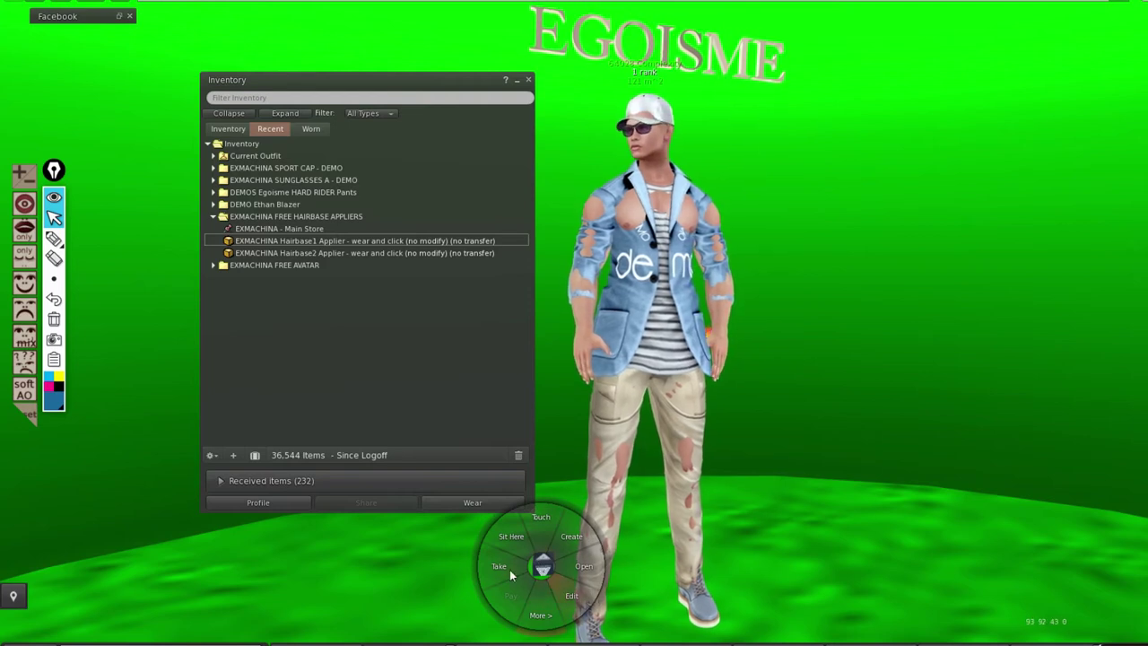
{"action": "left_click", "coordinate": [546, 615]}
{"action": "left_click", "coordinate": [583, 569]}
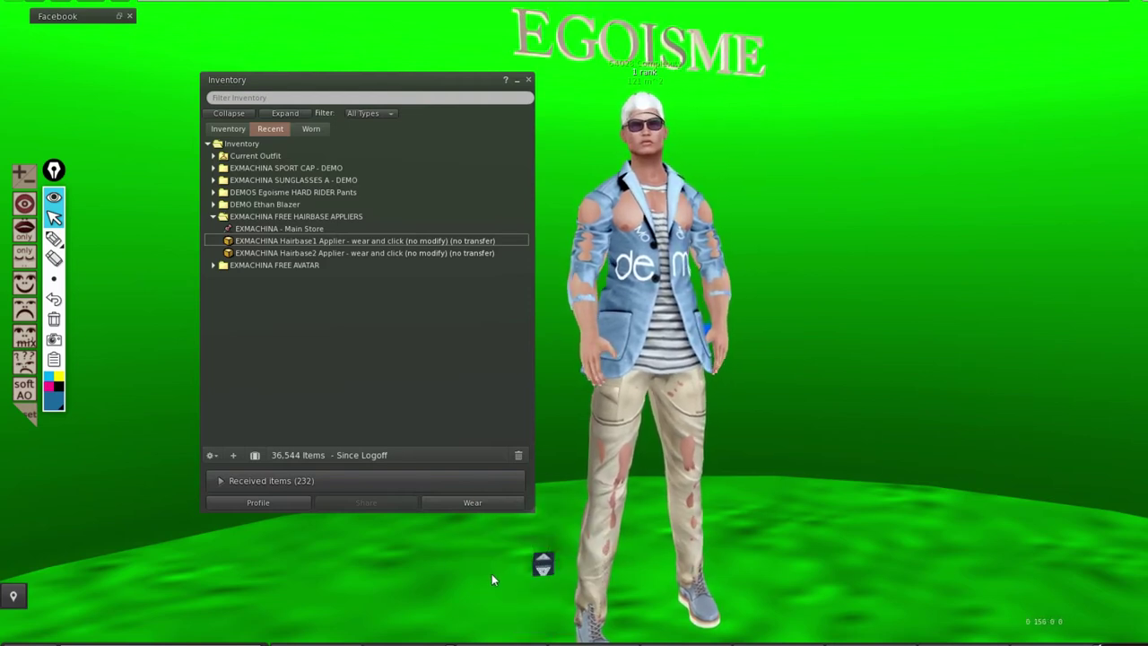
Attach the Hairbase1 applier and wear the Hairbase2 applier in turn, taking each one off again
{"action": "right_click", "coordinate": [347, 239]}
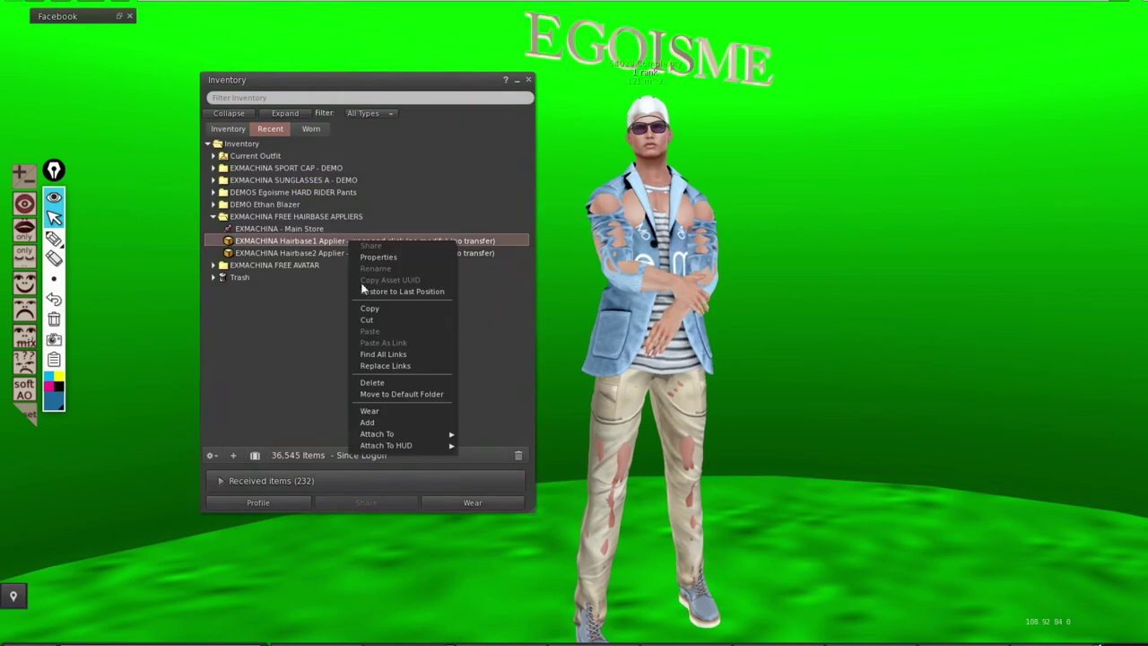
{"action": "left_click", "coordinate": [368, 422]}
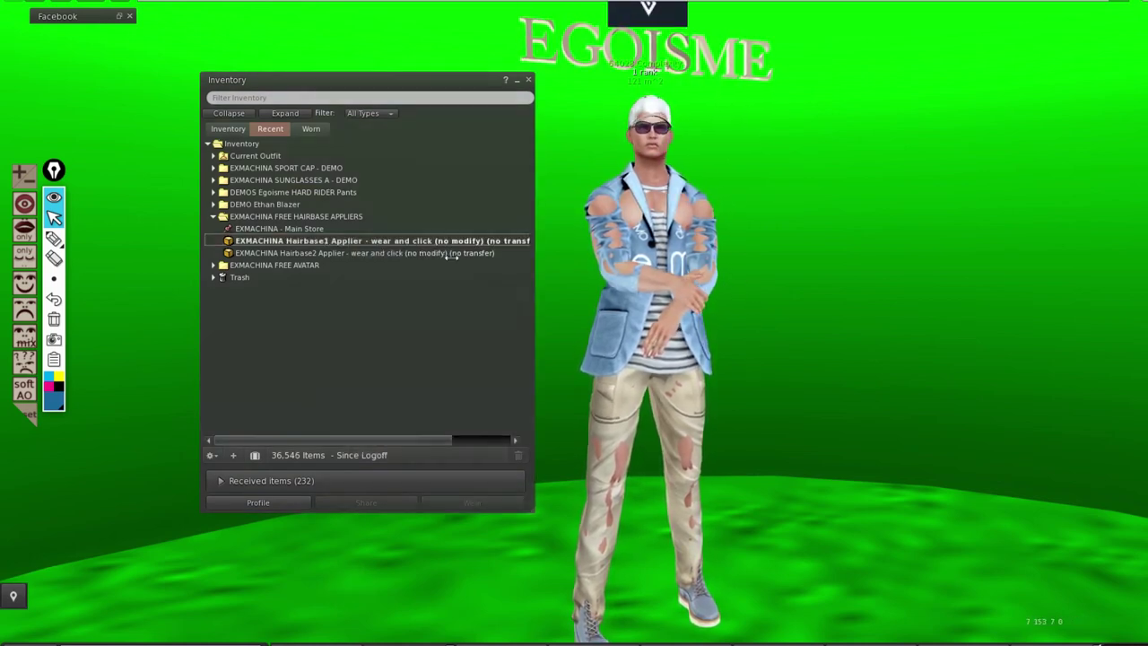
{"action": "right_click", "coordinate": [349, 253]}
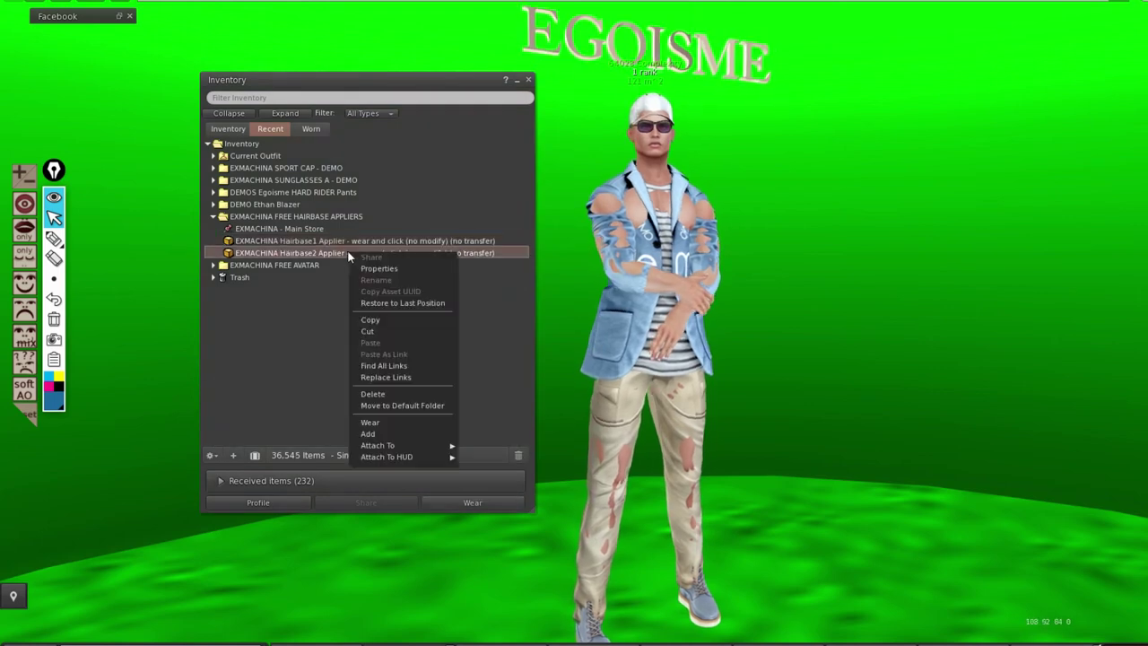
{"action": "left_click", "coordinate": [370, 423]}
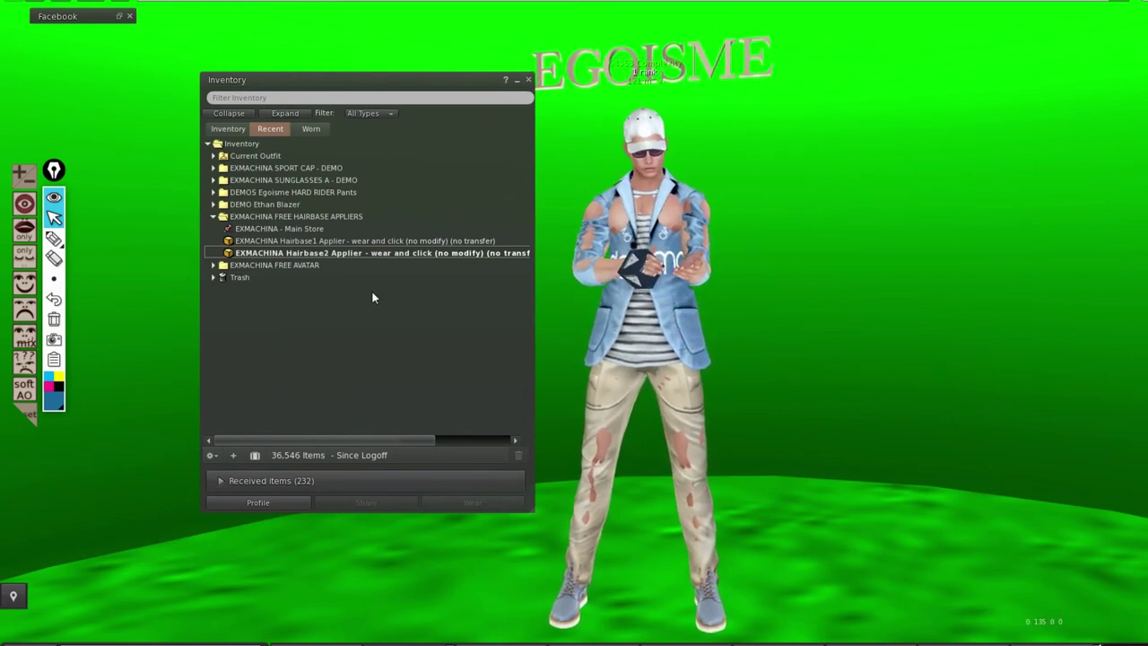
{"action": "left_click", "coordinate": [283, 253]}
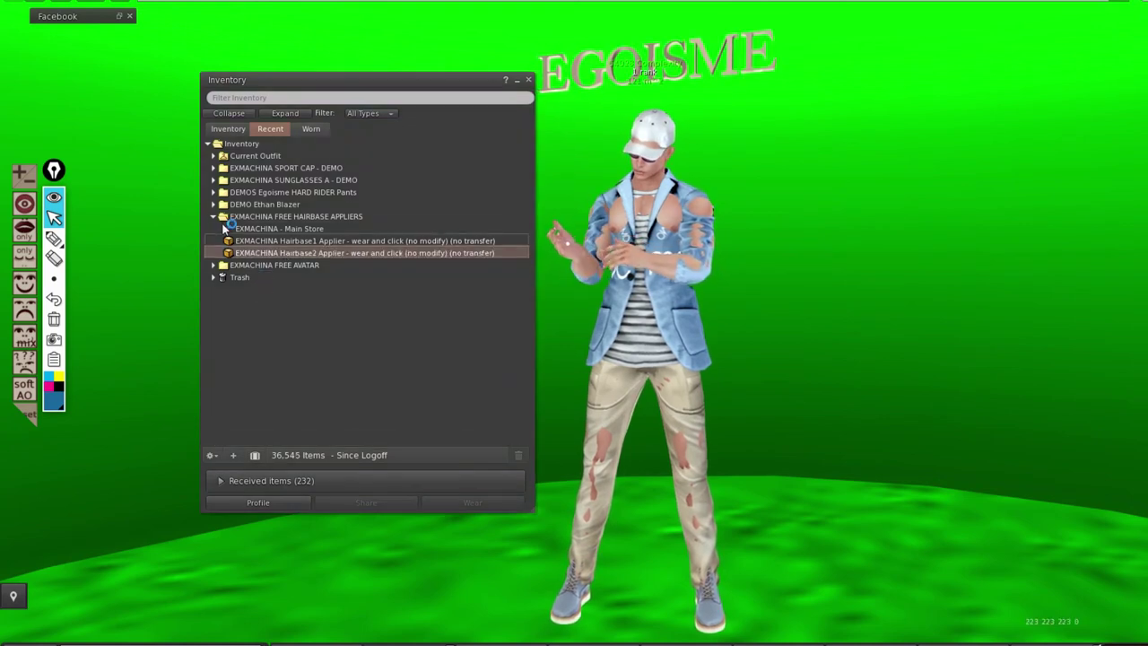
Take off the Ethan Blazer FitMesh from the DEMO Ethan Blazer folder and minimise the inventory
{"action": "left_click", "coordinate": [213, 216]}
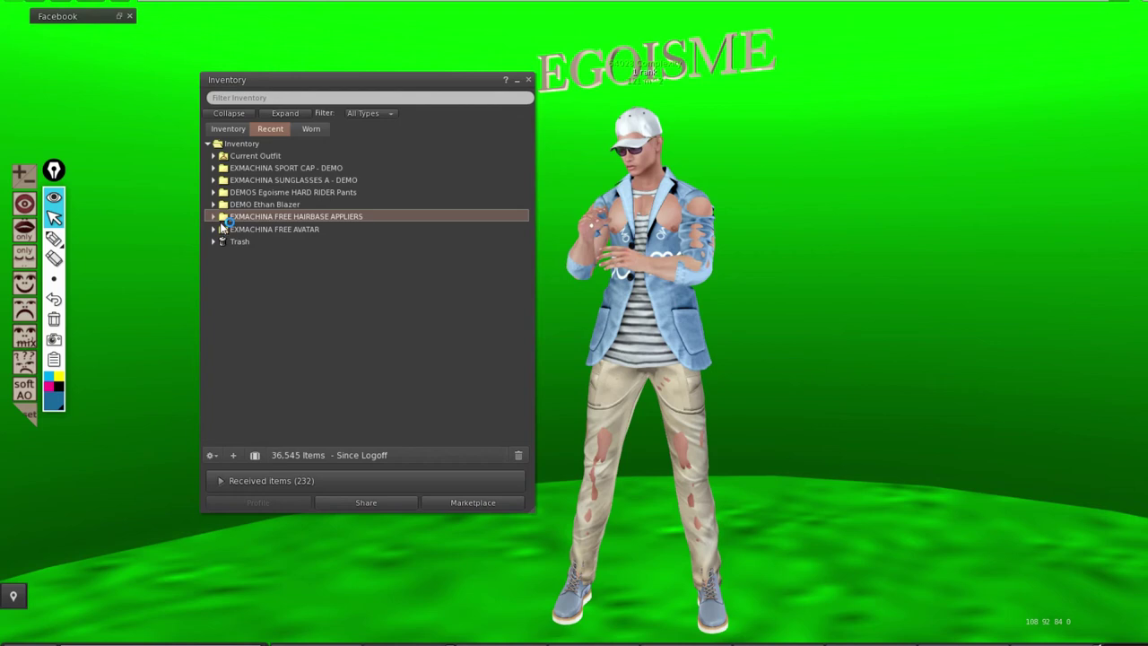
{"action": "left_click", "coordinate": [214, 205]}
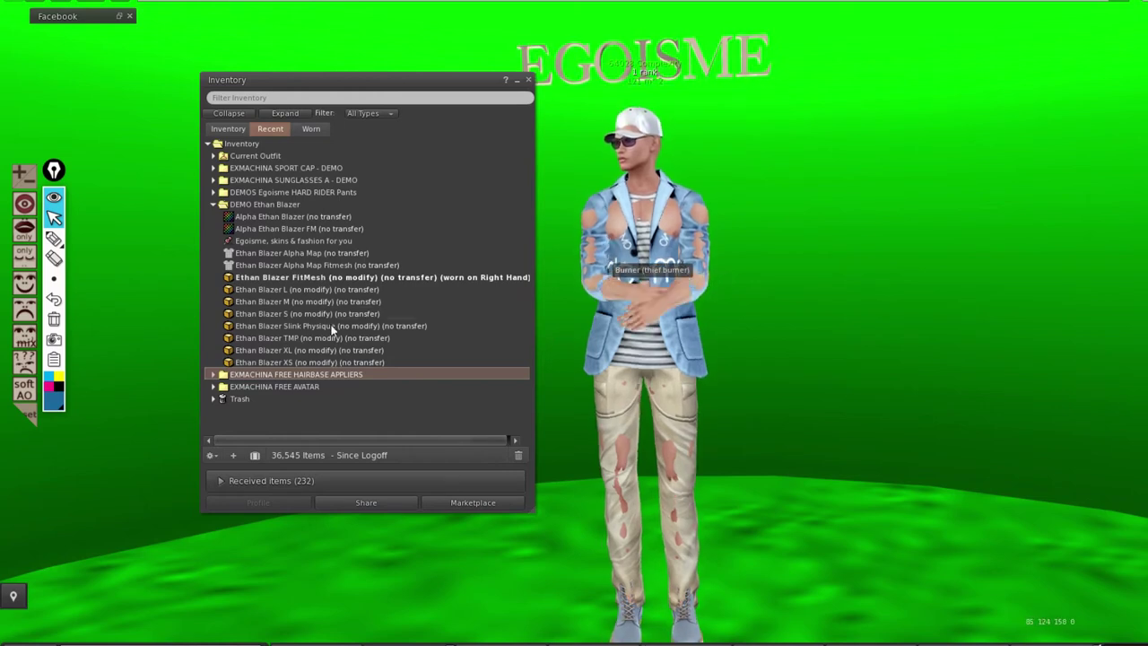
{"action": "left_click", "coordinate": [383, 280]}
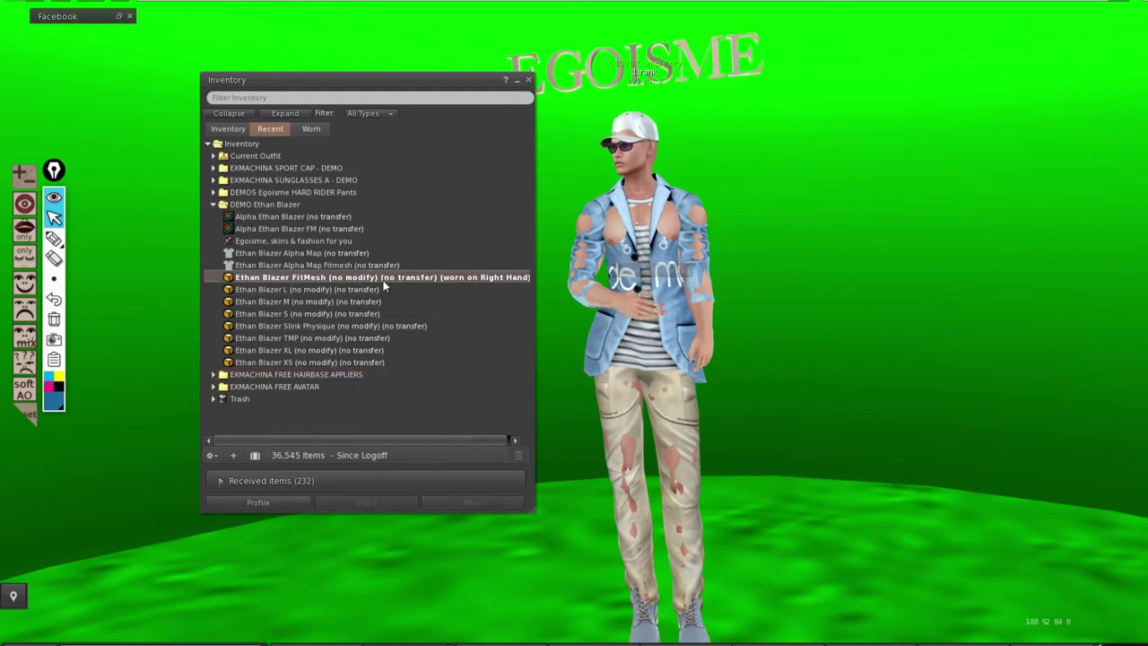
{"action": "double_click", "coordinate": [288, 278]}
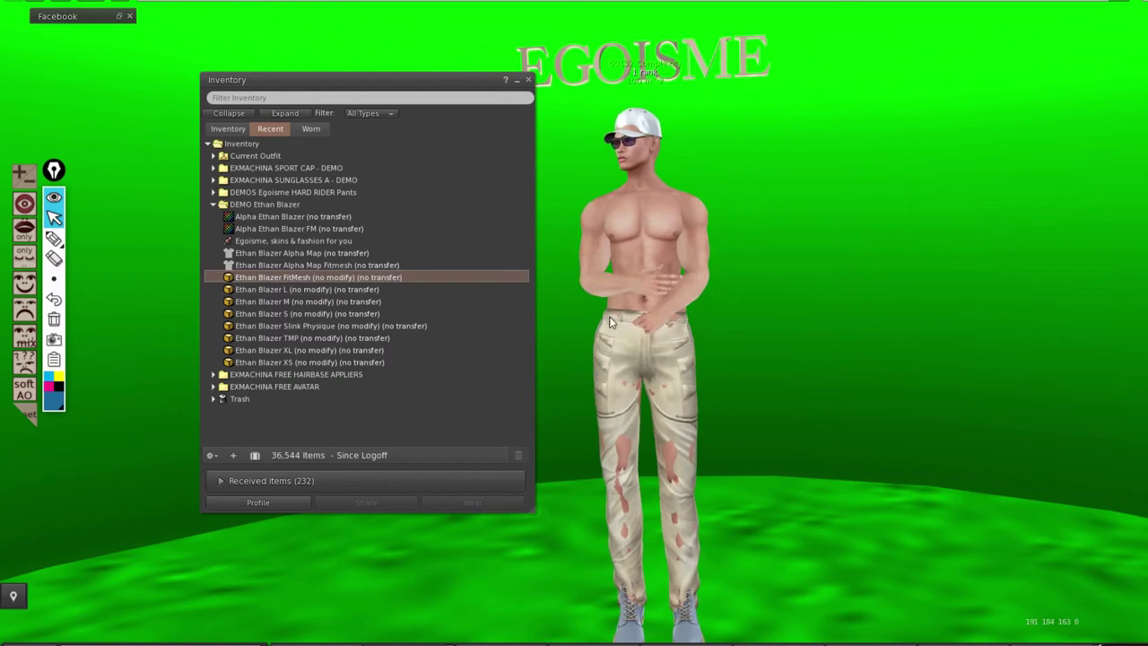
{"action": "left_click", "coordinate": [518, 79]}
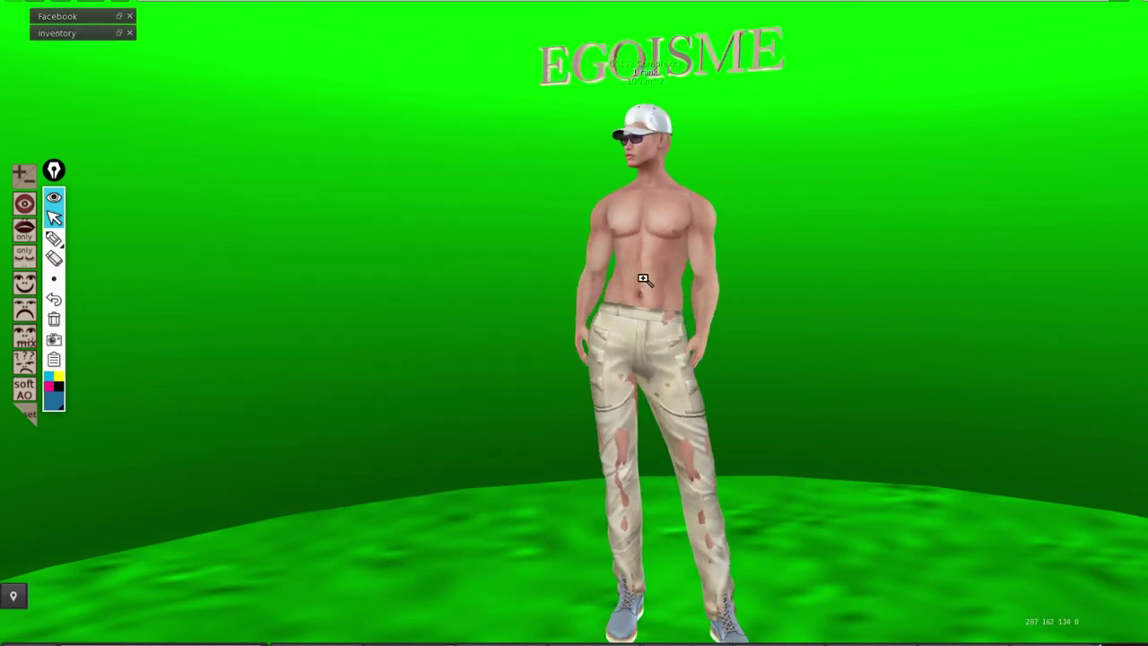
{"action": "scroll", "coordinate": [646, 323], "scroll_direction": "up", "scroll_amount": 5}
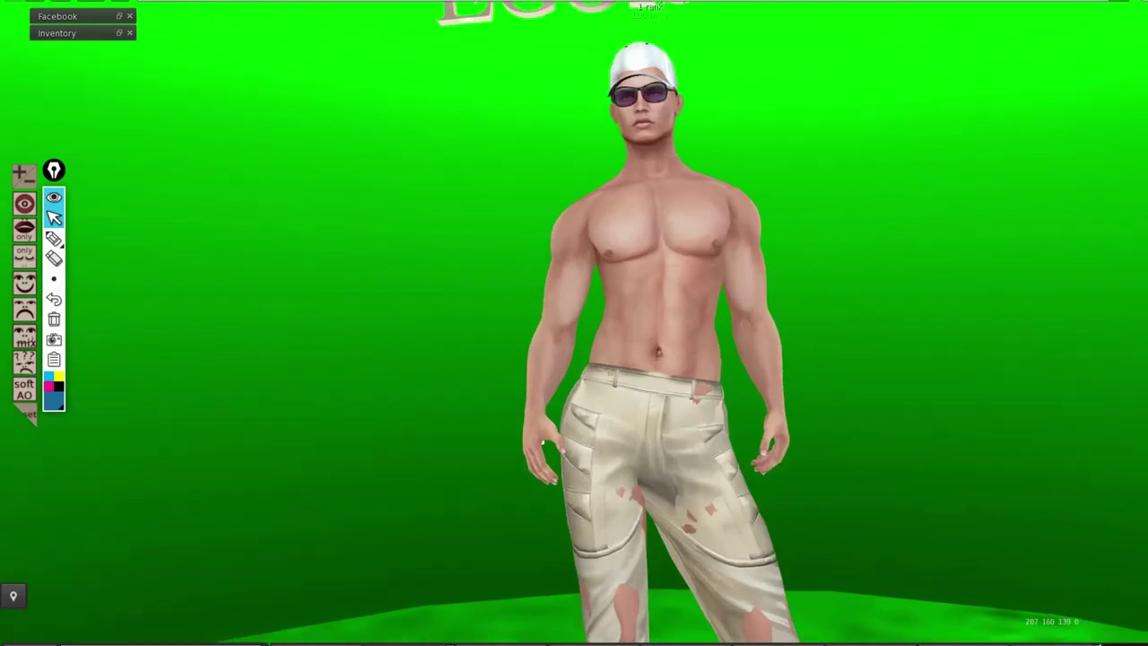
Examine the avatar's body and face up close with the demo pants, cap and sunglasses on
{"action": "scroll", "coordinate": [671, 292], "scroll_direction": "up", "scroll_amount": 2}
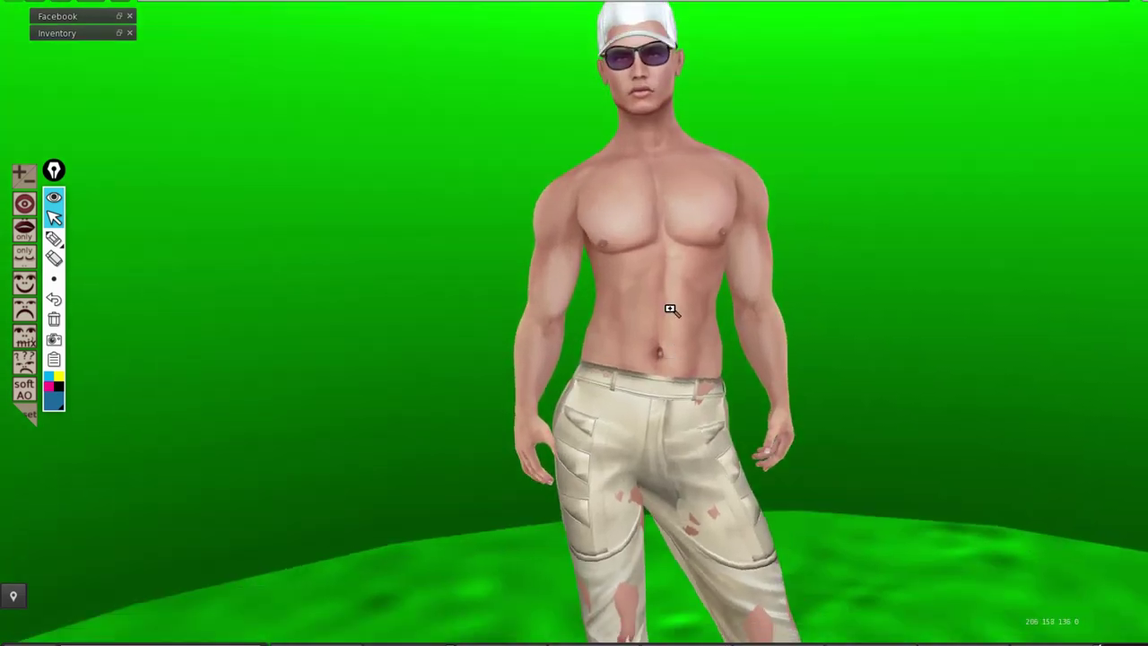
{"action": "scroll", "coordinate": [648, 328], "scroll_direction": "up", "scroll_amount": 2}
{"action": "scroll", "coordinate": [649, 328], "scroll_direction": "up", "scroll_amount": 3}
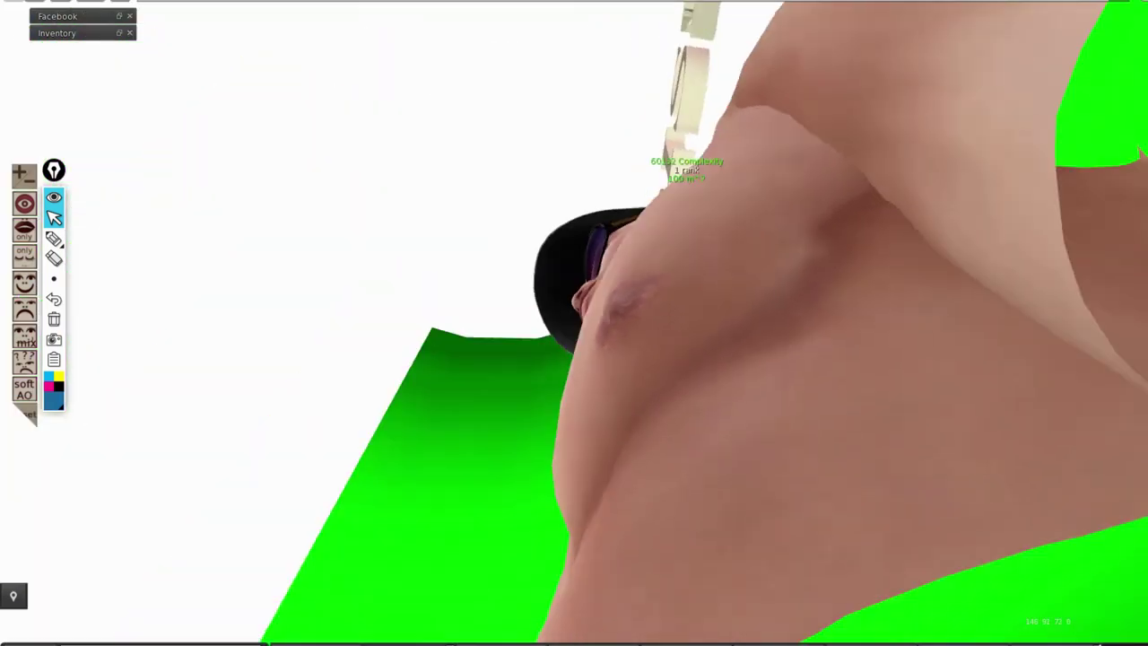
{"action": "left_click", "coordinate": [54, 238]}
{"action": "left_click_drag", "start_coordinate": [533, 485], "coordinate": [509, 496]}
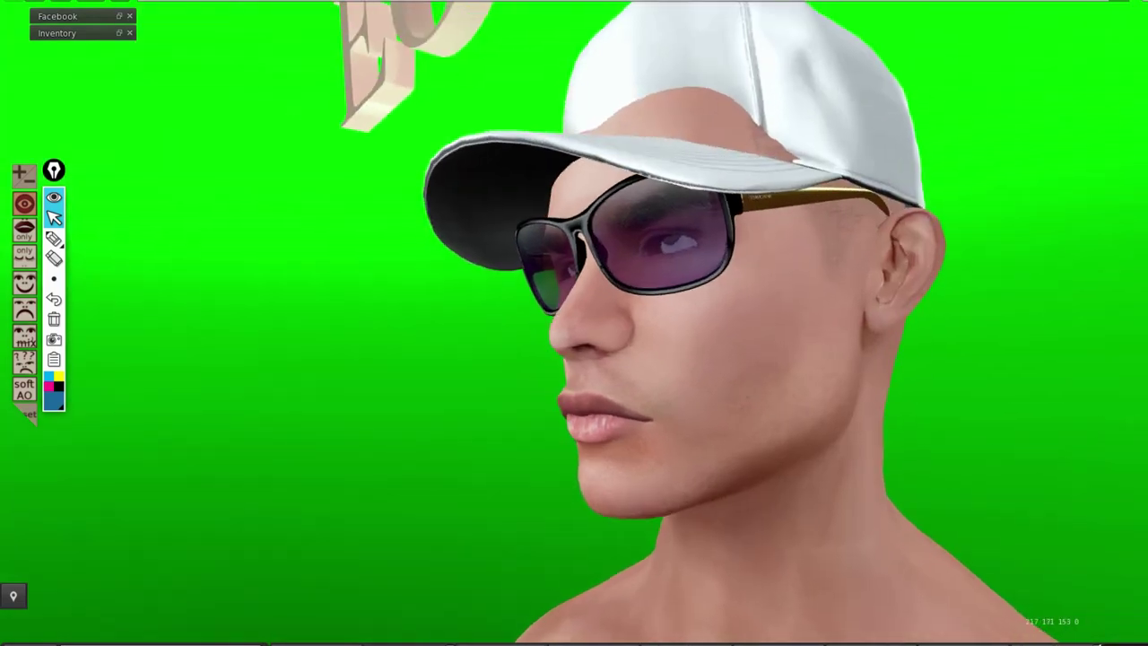
Restore the inventory, place it narrowed beside the avatar's face and expand the DEMOS Egoisme HARD RIDER Pants folder
{"action": "right_click", "coordinate": [615, 207]}
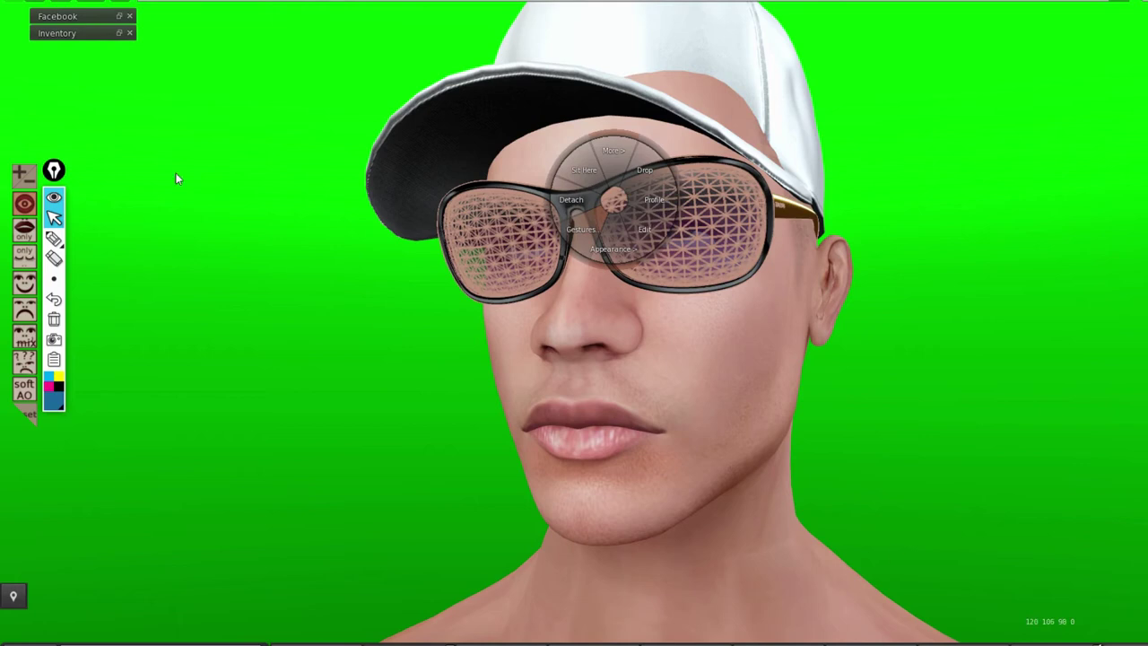
{"action": "left_click", "coordinate": [56, 33]}
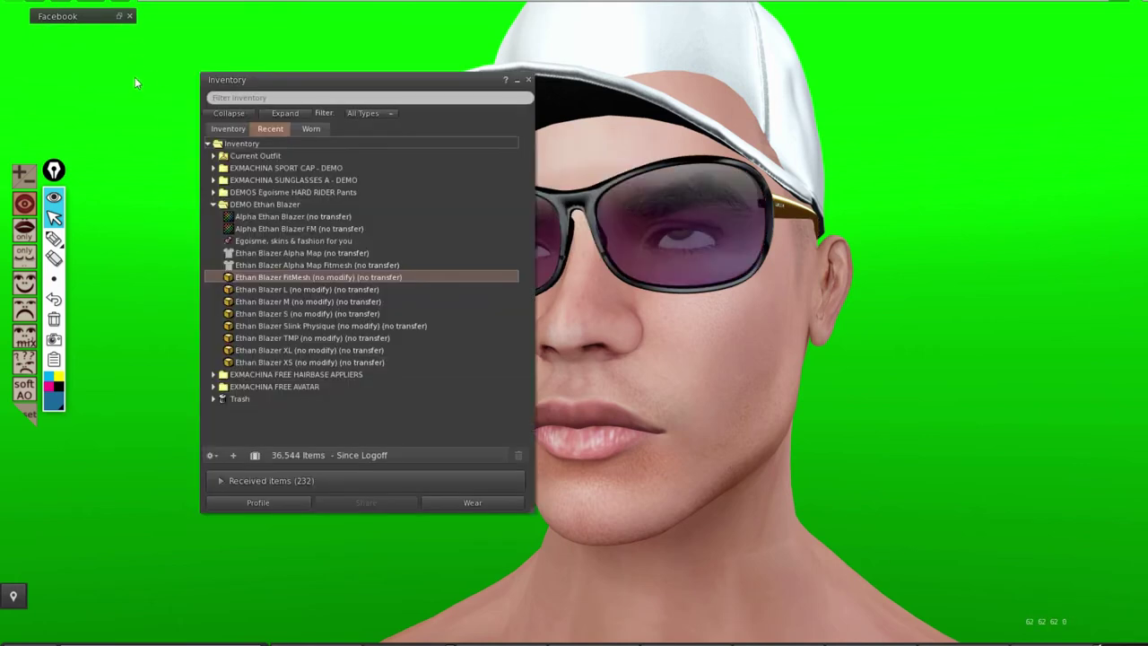
{"action": "left_click_drag", "start_coordinate": [270, 79], "coordinate": [151, 110]}
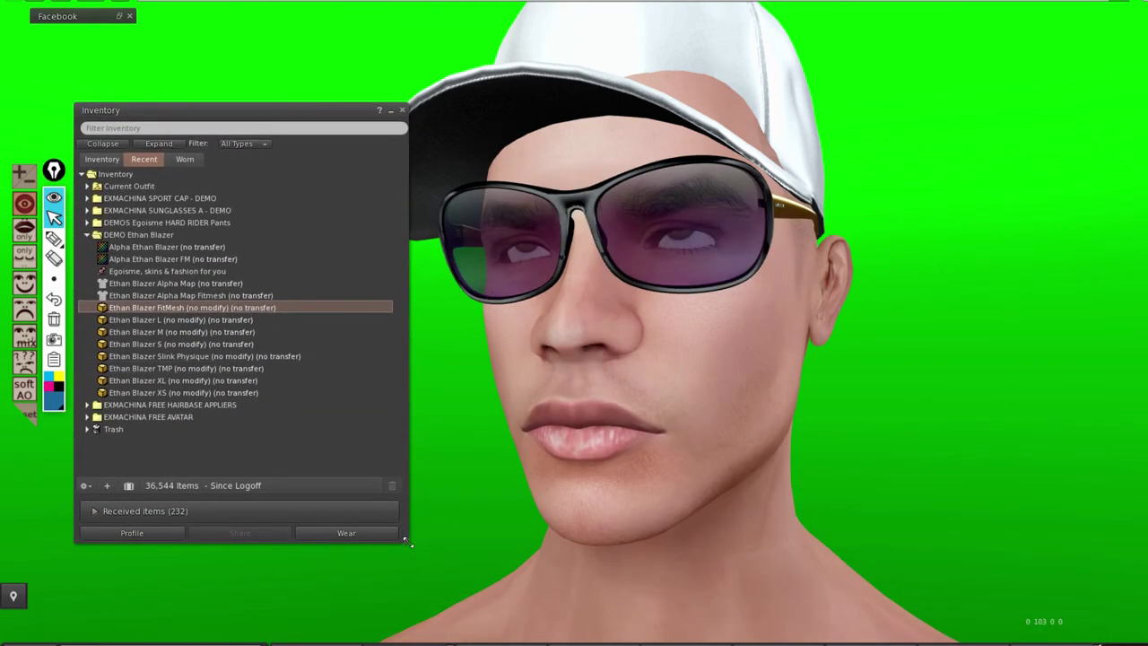
{"action": "left_click_drag", "start_coordinate": [411, 543], "coordinate": [361, 542]}
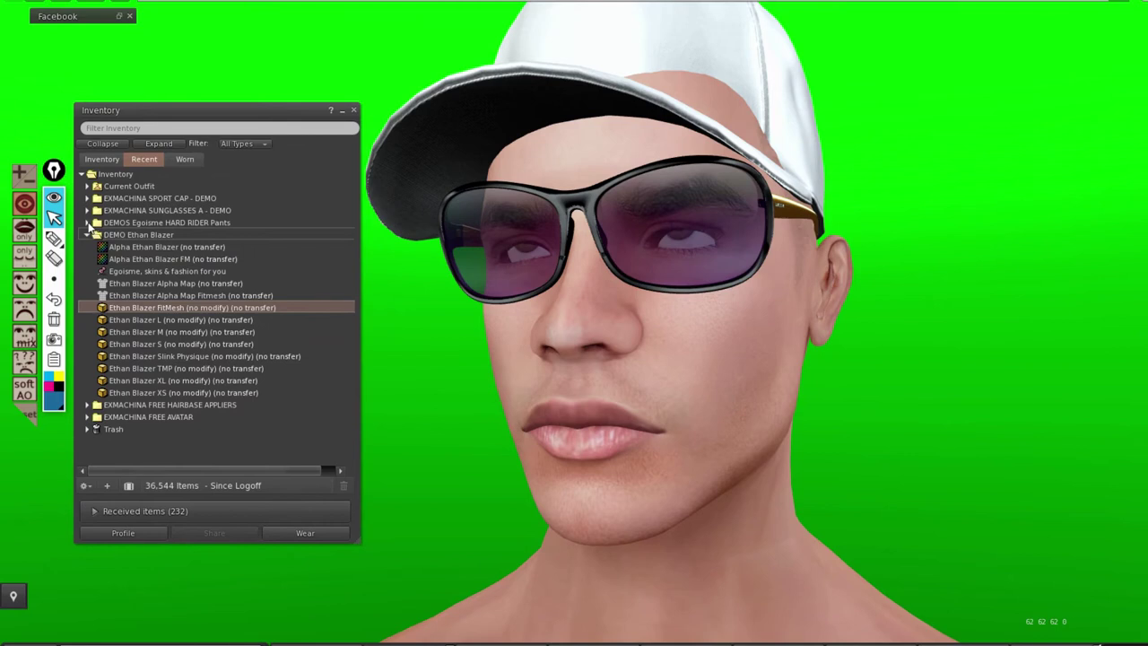
{"action": "left_click", "coordinate": [87, 223]}
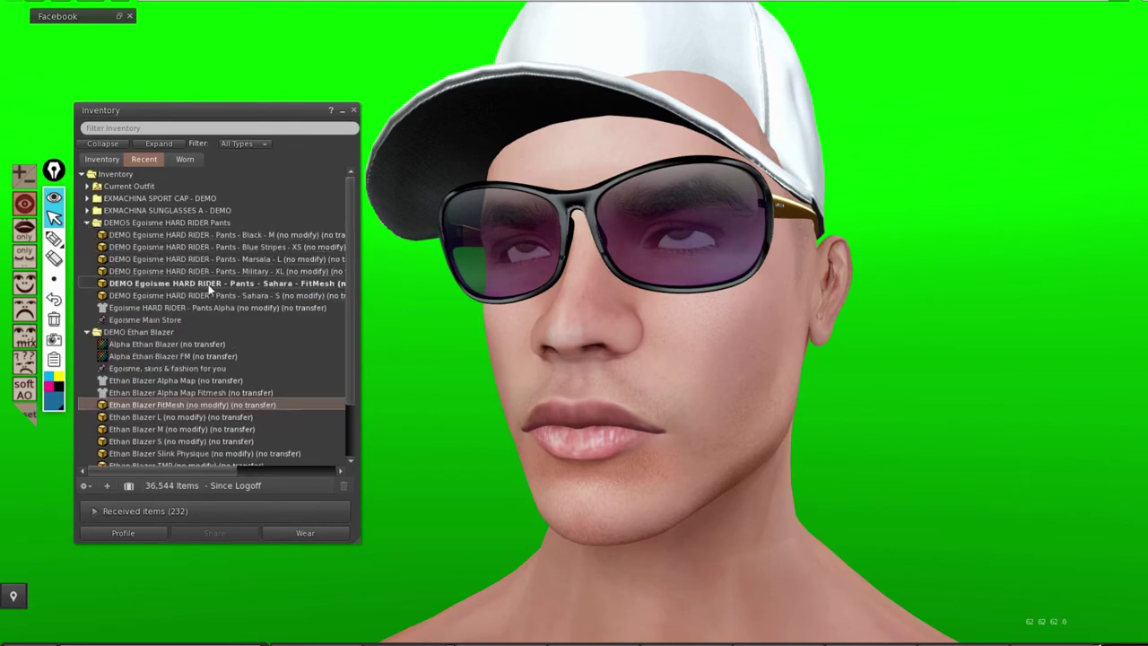
{"action": "left_click", "coordinate": [179, 223]}
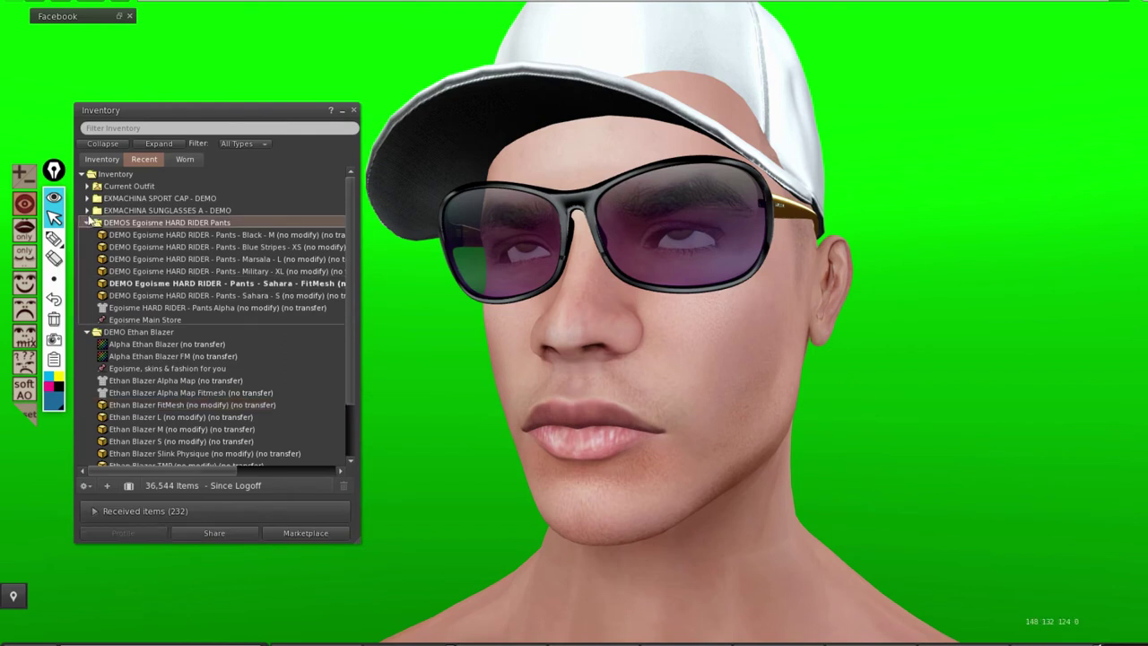
Take off the DEMO EXMACHINA SUNGLASSES A - Wide from its demo folder and collapse that folder
{"action": "left_click", "coordinate": [88, 211]}
{"action": "left_click", "coordinate": [225, 234]}
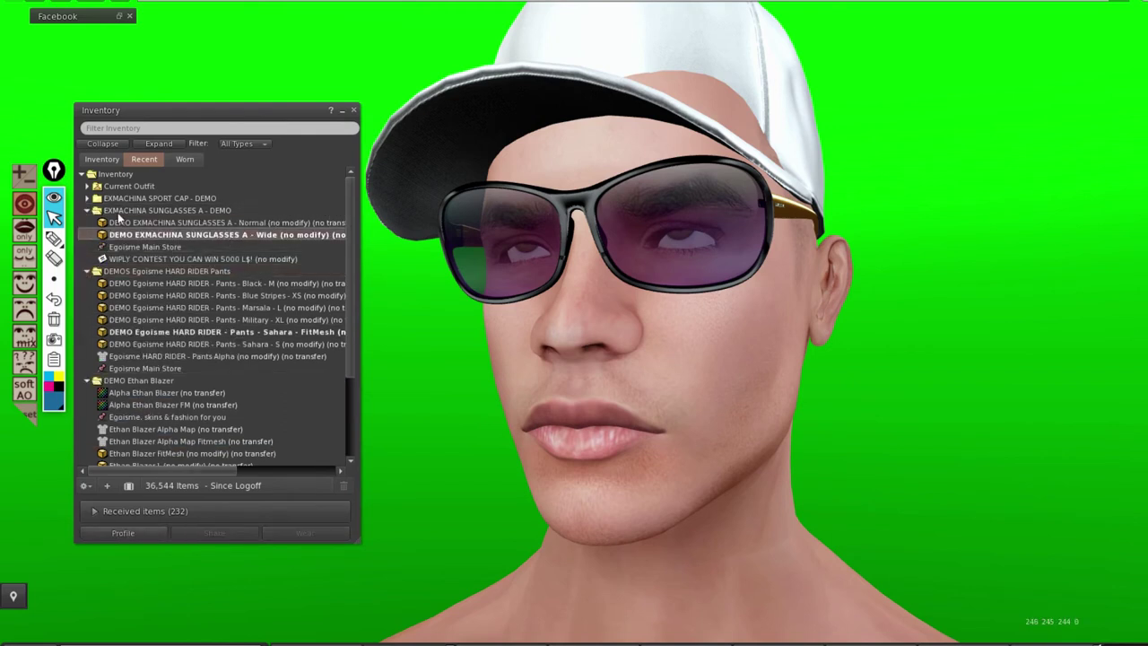
{"action": "double_click", "coordinate": [123, 211]}
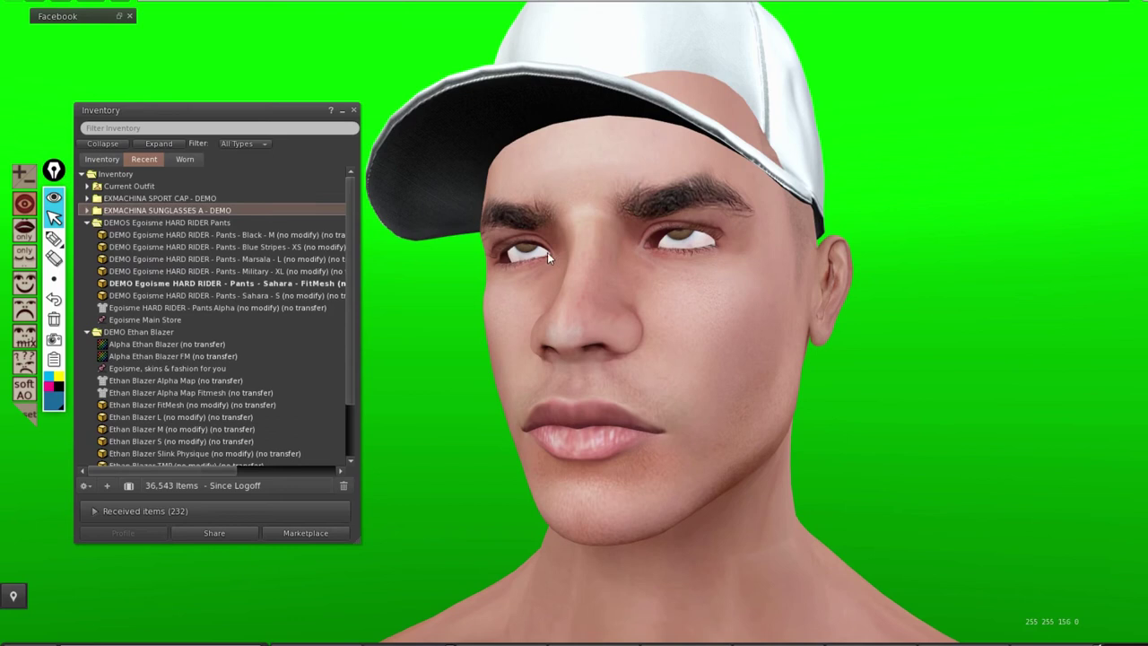
Take off the DEMO EXMACHINA SPORT CAP - Resizer from the EXMACHINA SPORT CAP - DEMO folder
{"action": "left_click", "coordinate": [87, 198]}
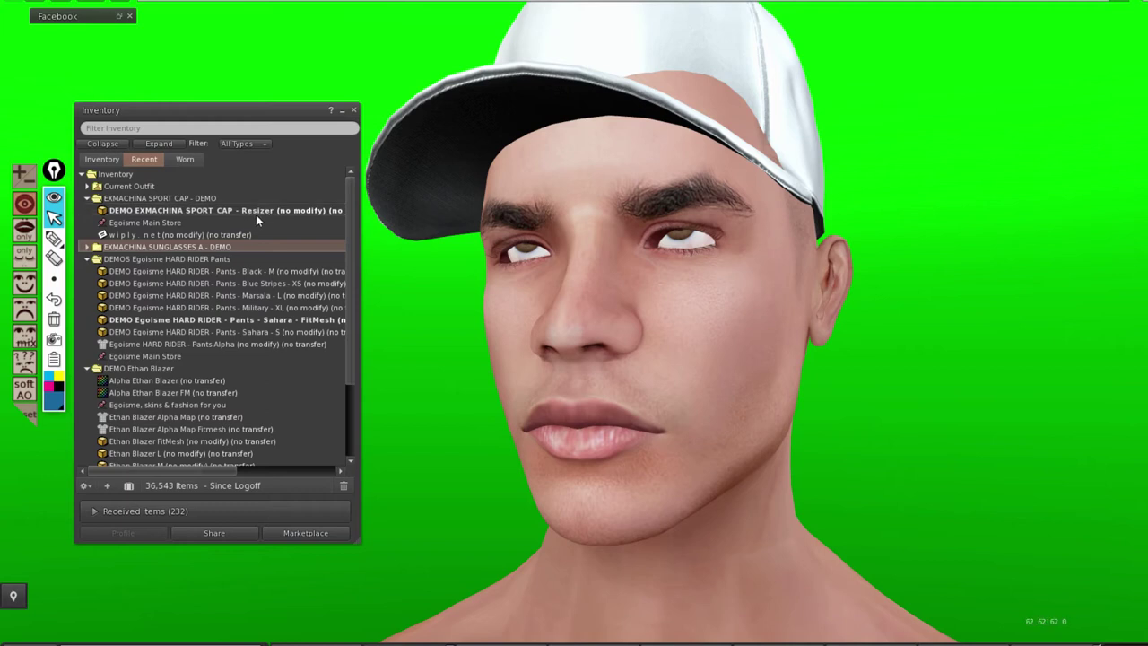
{"action": "right_click", "coordinate": [528, 257]}
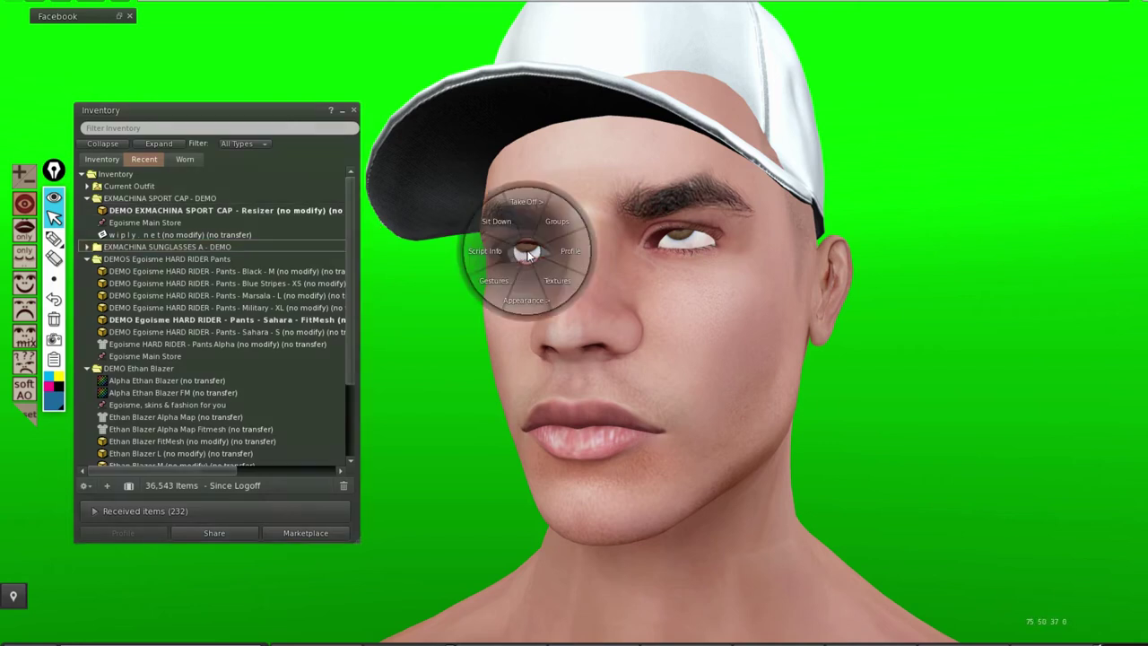
{"action": "left_click", "coordinate": [550, 279]}
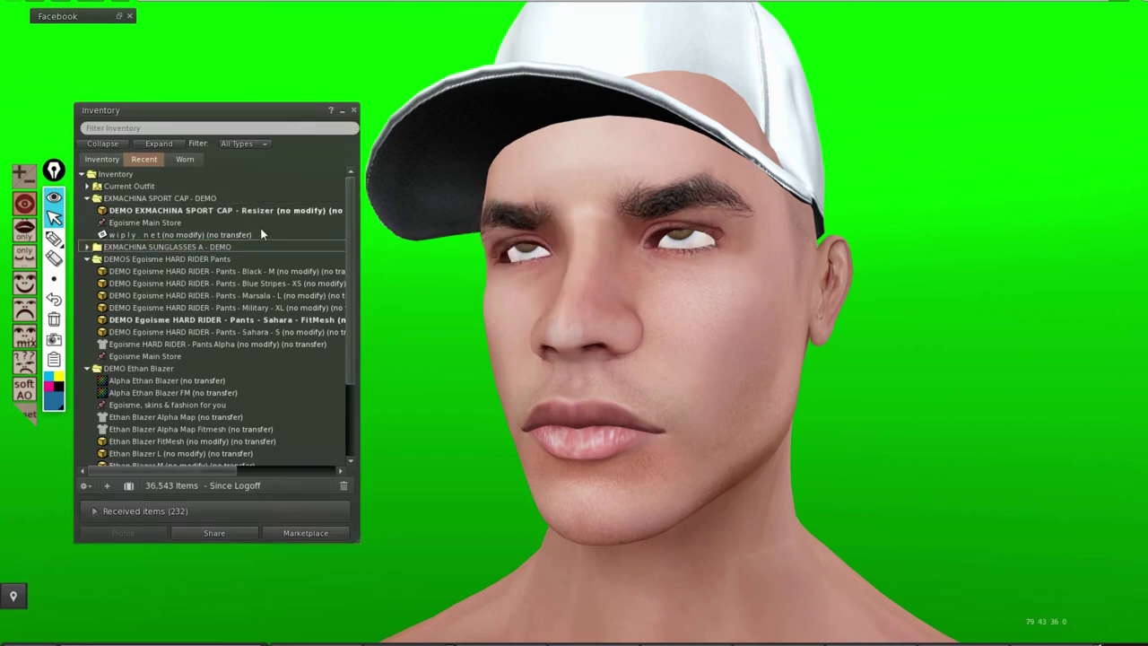
{"action": "double_click", "coordinate": [169, 212]}
{"action": "key", "text": "Escape"}
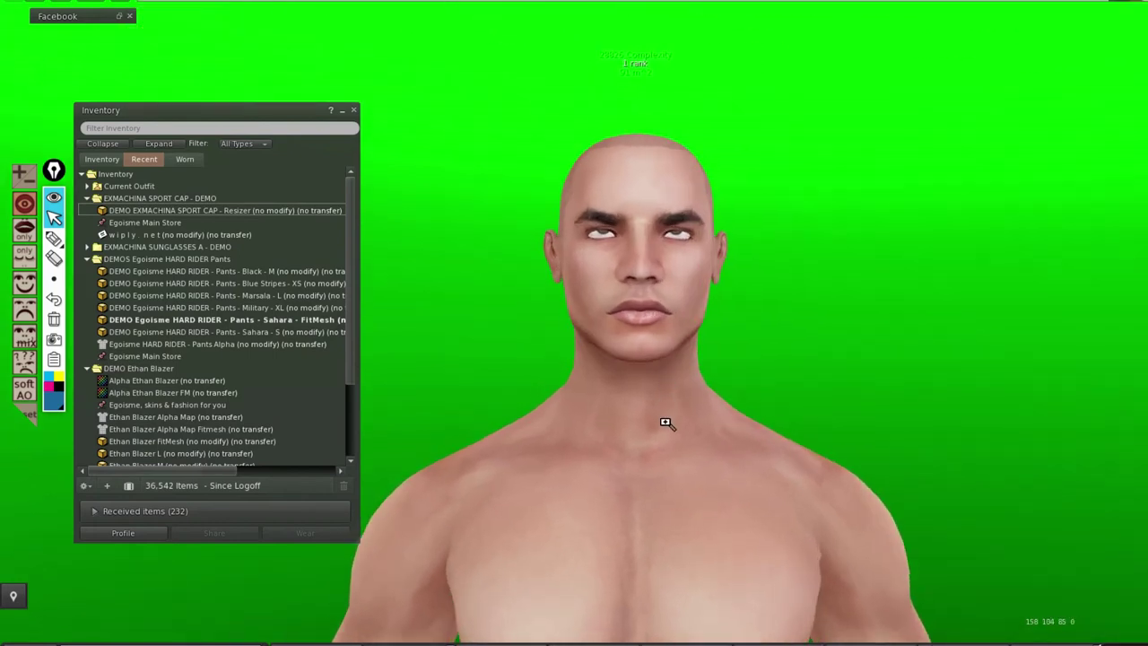
Examine the avatar's head, torso and demo pants from the front without cap and sunglasses
{"action": "left_click_drag", "start_coordinate": [651, 435], "coordinate": [665, 401]}
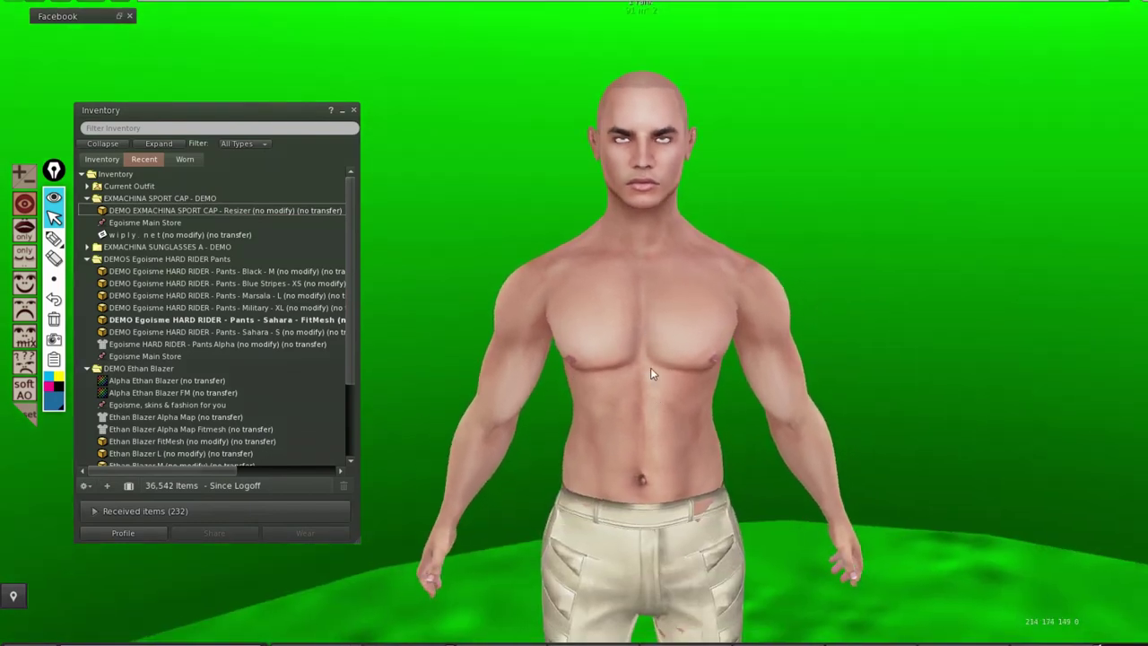
{"action": "left_click_drag", "start_coordinate": [650, 323], "coordinate": [635, 146]}
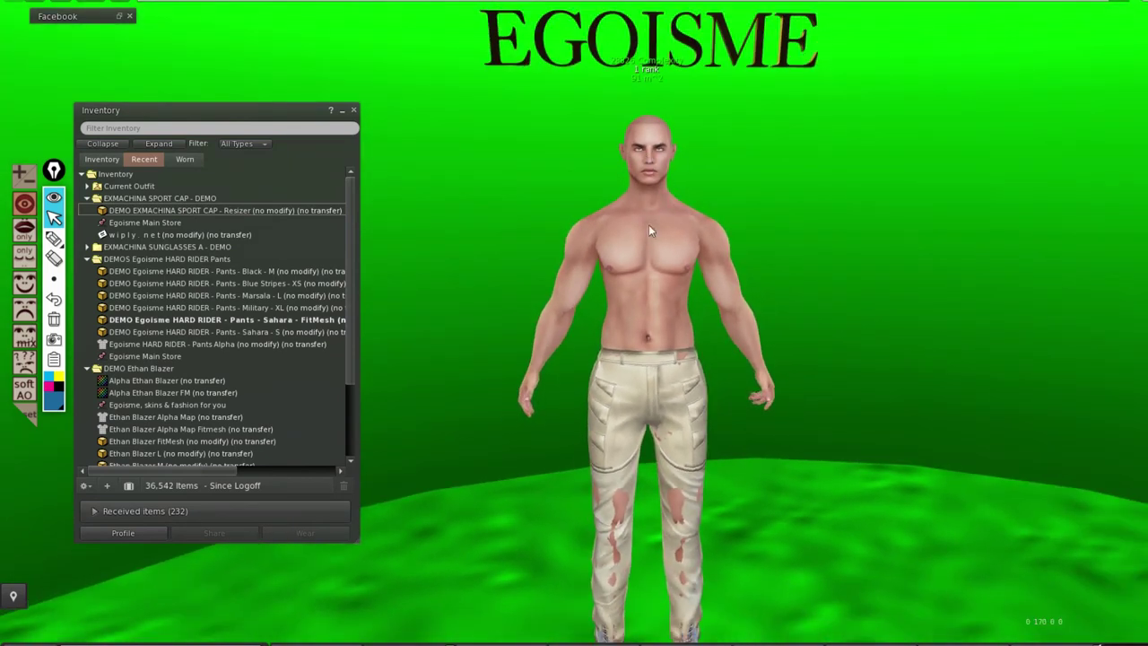
{"action": "left_click_drag", "start_coordinate": [649, 255], "coordinate": [649, 193]}
{"action": "scroll", "coordinate": [654, 302], "scroll_direction": "up", "scroll_amount": 3}
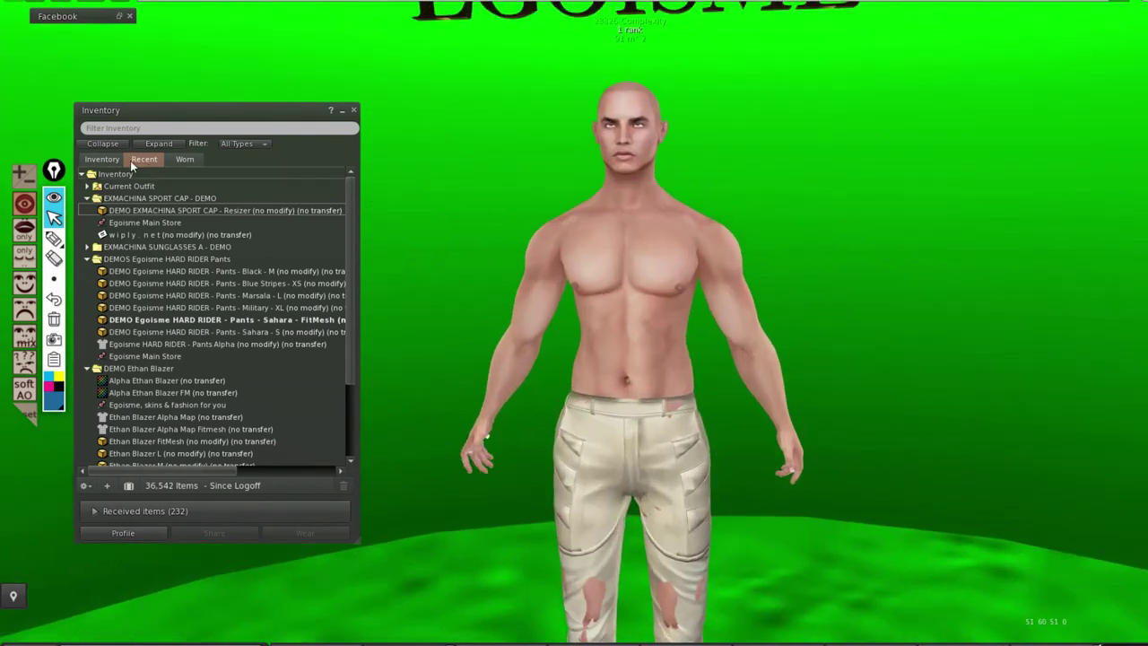
Find the Slink Body shape in the inventory with "slink body", wear it and close the inventory
{"action": "left_click_drag", "start_coordinate": [166, 112], "coordinate": [269, 140]}
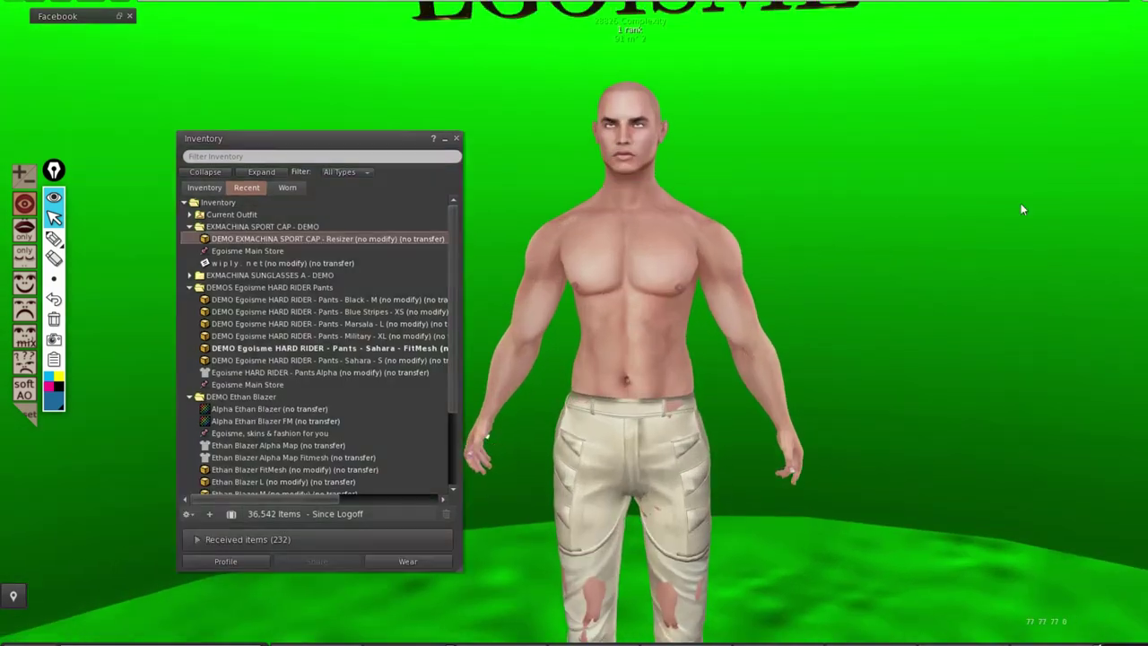
{"action": "key", "text": "ctrl+i"}
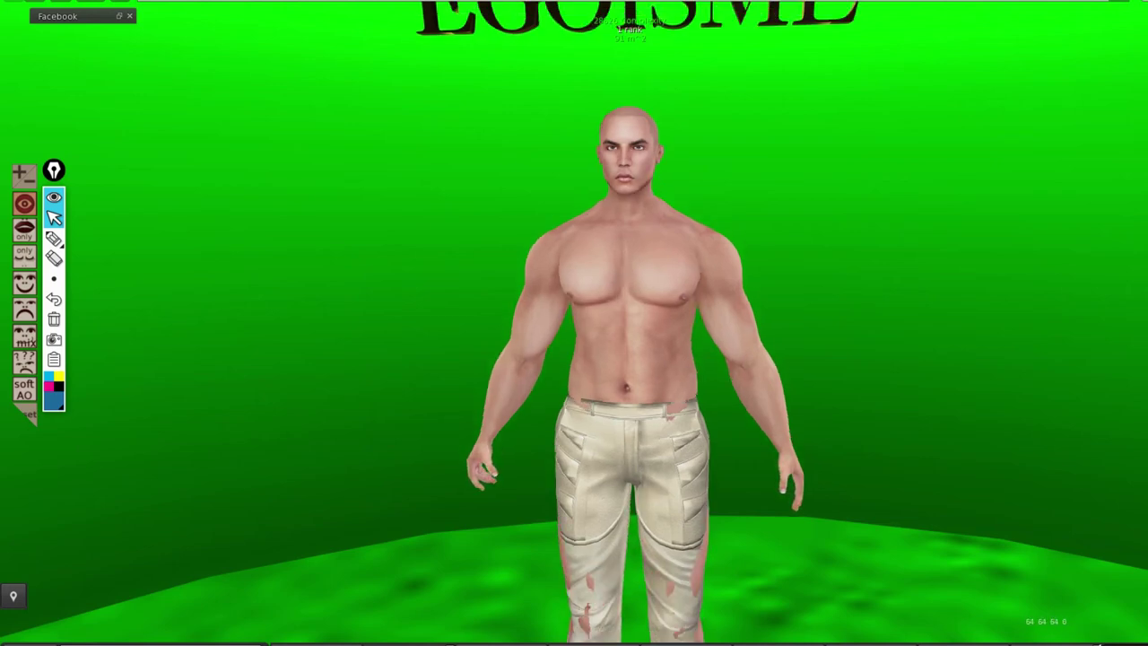
{"action": "key", "text": "ctrl+i"}
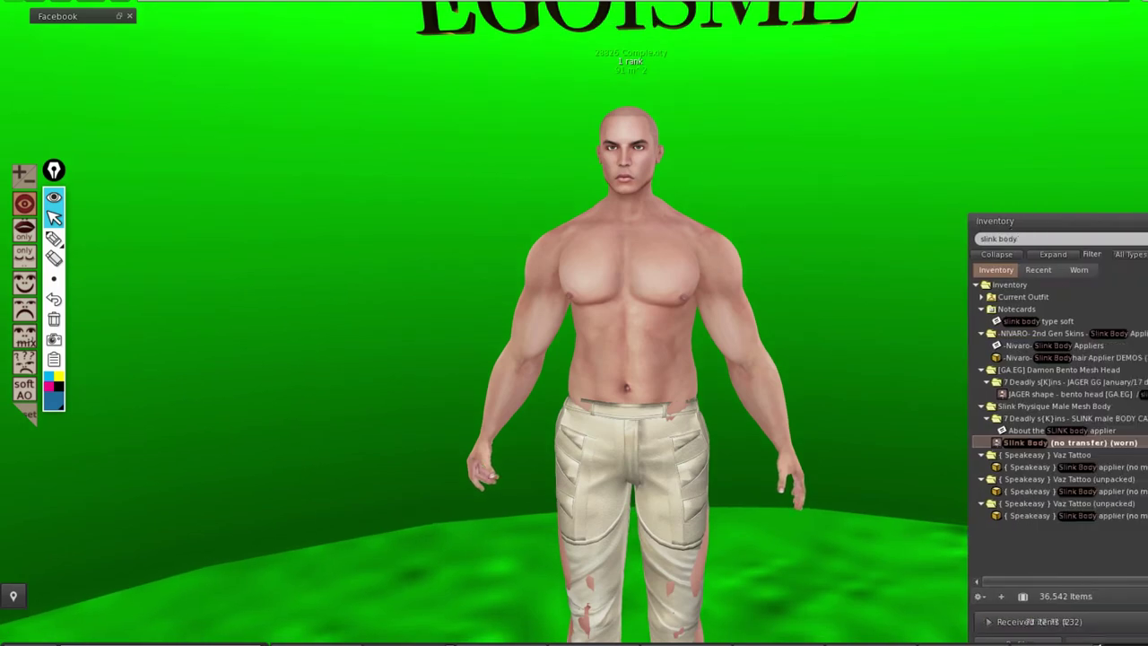
{"action": "key", "text": "ctrl+i"}
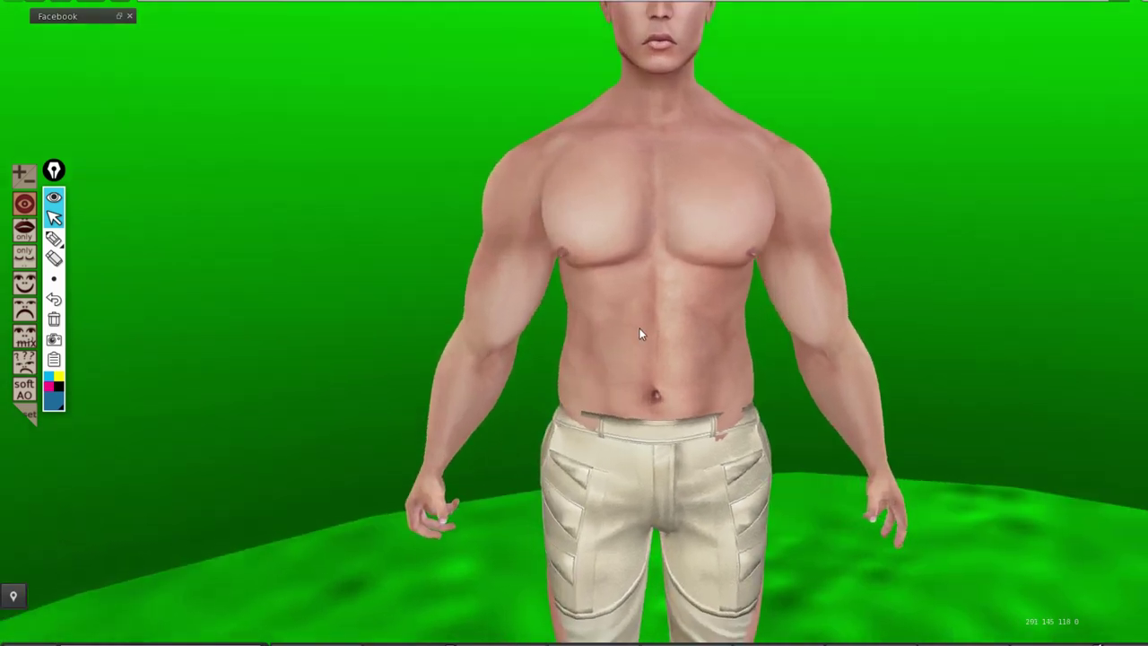
Open the worn Slink Body shape for editing and place the editor beside the avatar
{"action": "right_click", "coordinate": [639, 328]}
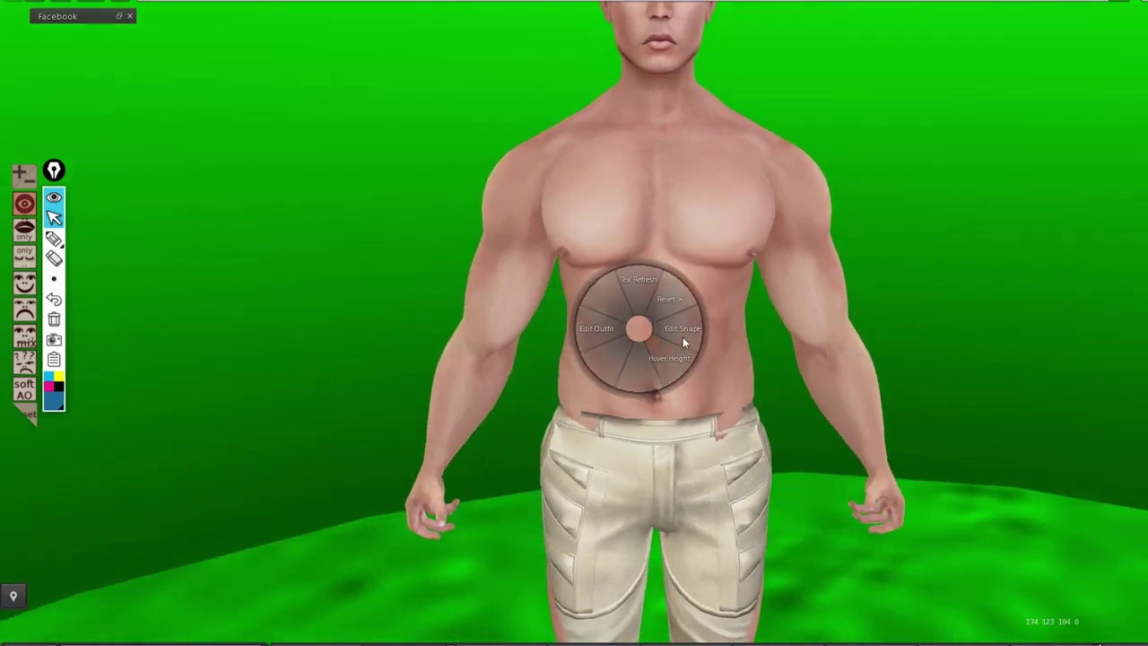
{"action": "left_click", "coordinate": [682, 336]}
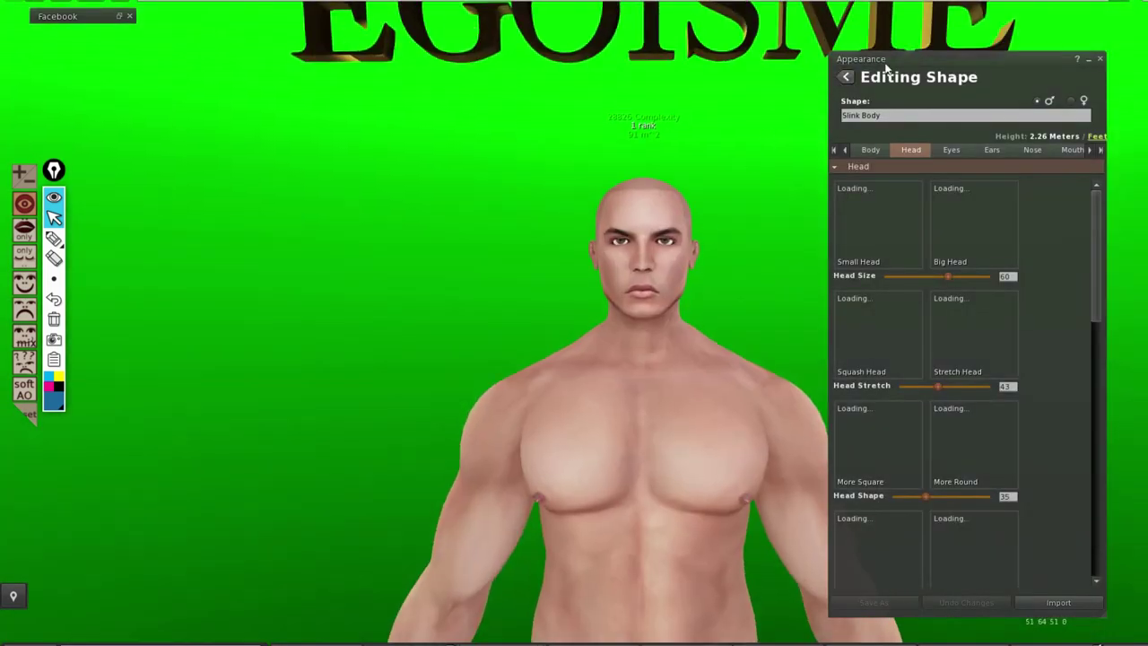
{"action": "left_click_drag", "start_coordinate": [886, 68], "coordinate": [220, 96]}
{"action": "scroll", "coordinate": [624, 372], "scroll_direction": "up", "scroll_amount": 3}
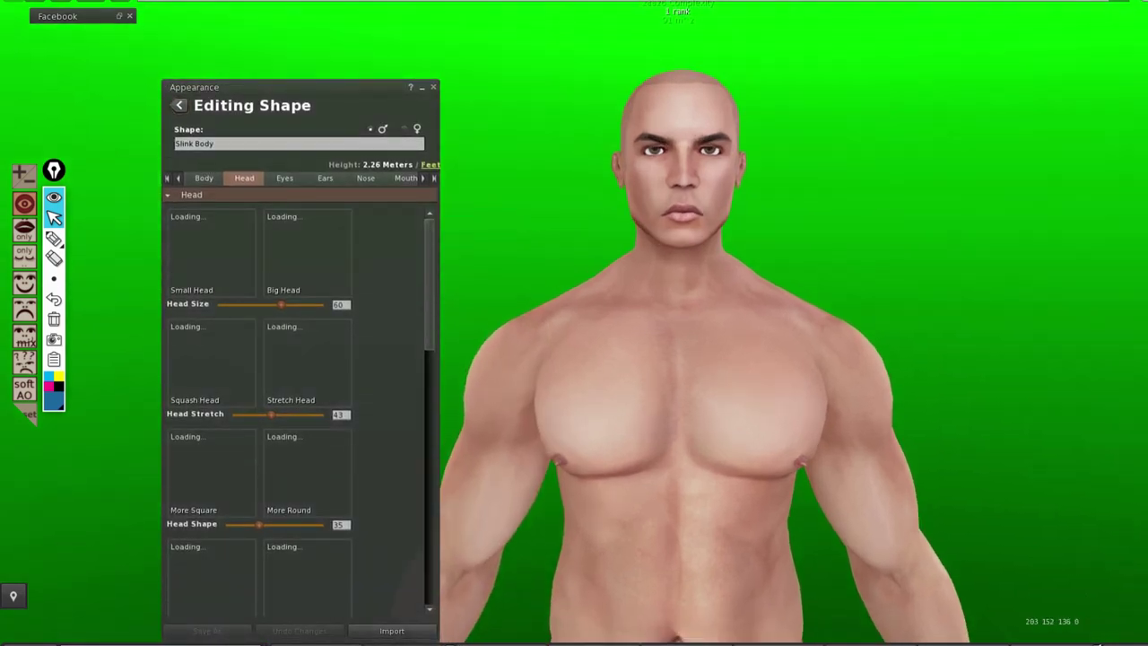
{"action": "left_click_drag", "start_coordinate": [333, 84], "coordinate": [320, 29]}
Set the shape's Head Size to 46, Head Stretch to 57 and Head Shape to 27
{"action": "left_click_drag", "start_coordinate": [271, 253], "coordinate": [248, 271]}
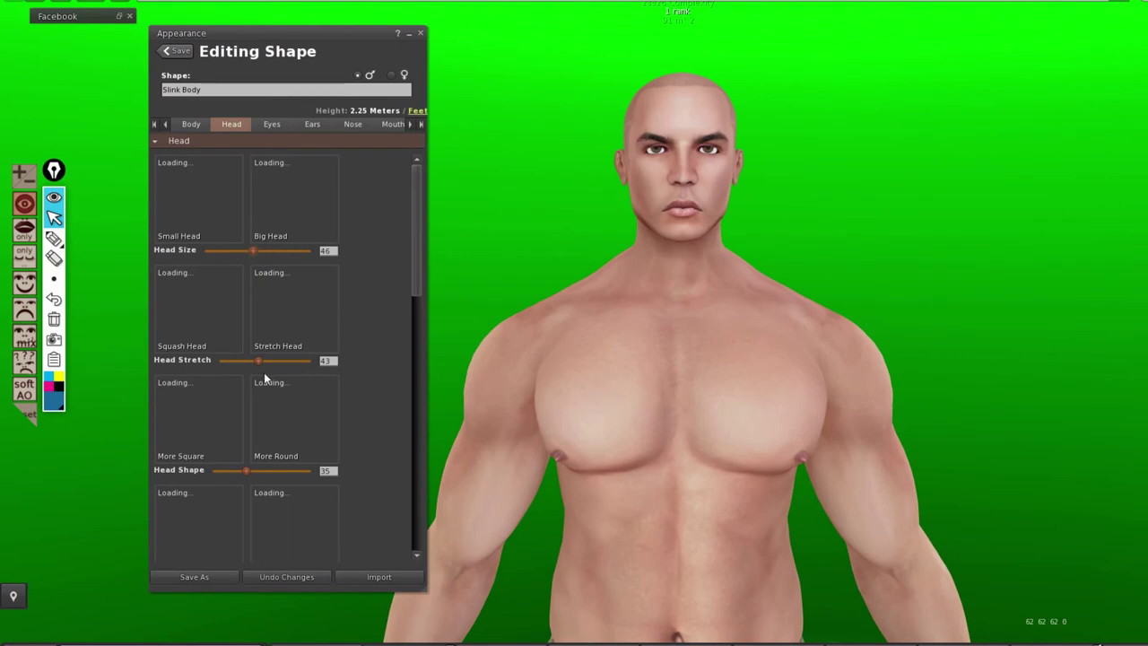
{"action": "left_click_drag", "start_coordinate": [260, 361], "coordinate": [281, 371]}
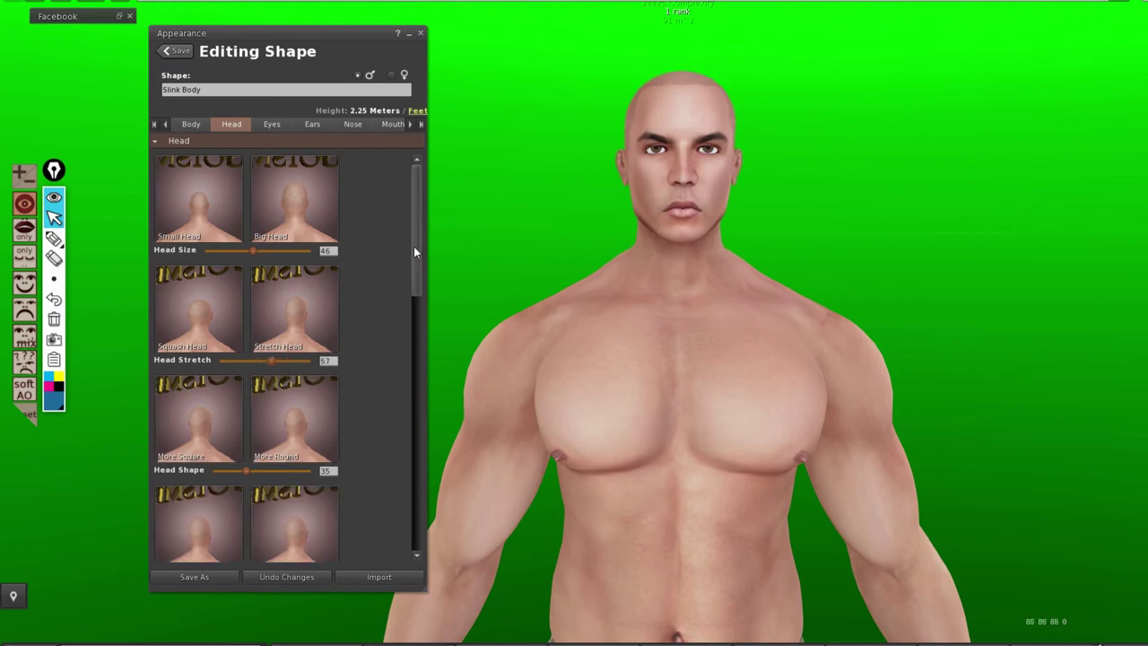
{"action": "scroll", "coordinate": [413, 255], "scroll_direction": "down", "scroll_amount": 3}
{"action": "mouse_move", "coordinate": [249, 384]}
{"action": "left_mouse_down"}
{"action": "mouse_move", "coordinate": [285, 390]}
{"action": "mouse_move", "coordinate": [213, 387]}
{"action": "mouse_move", "coordinate": [258, 390]}
{"action": "mouse_move", "coordinate": [239, 389]}
{"action": "left_mouse_up"}
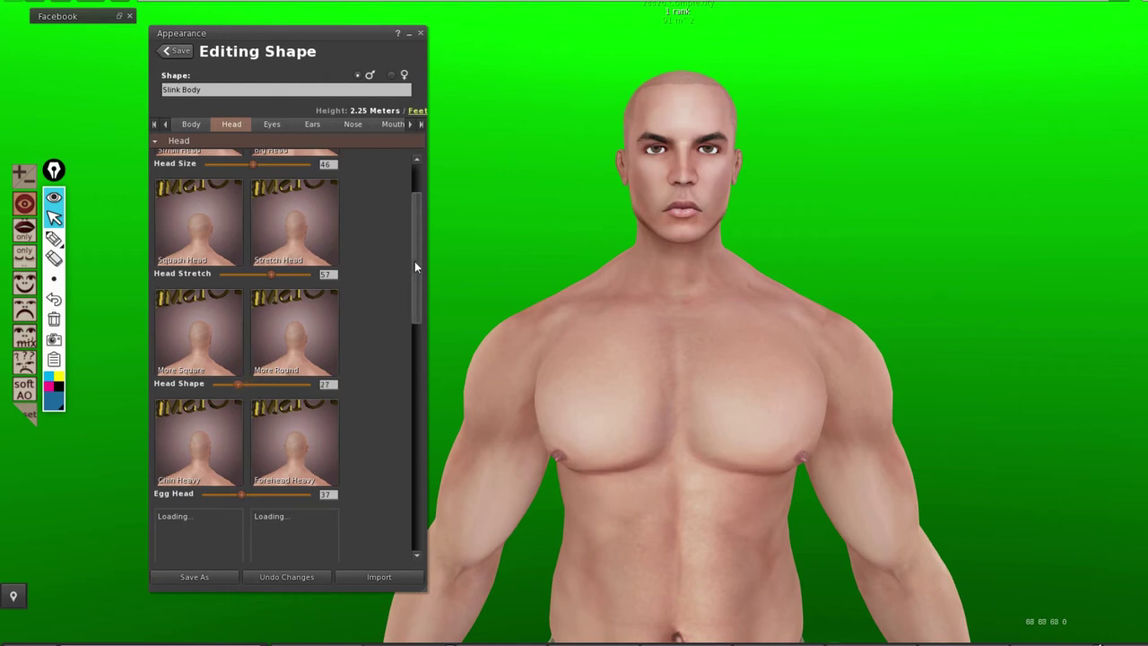
Set the shape's Egg Head to 65 and Head Length to 31
{"action": "left_click_drag", "start_coordinate": [416, 267], "coordinate": [406, 311]}
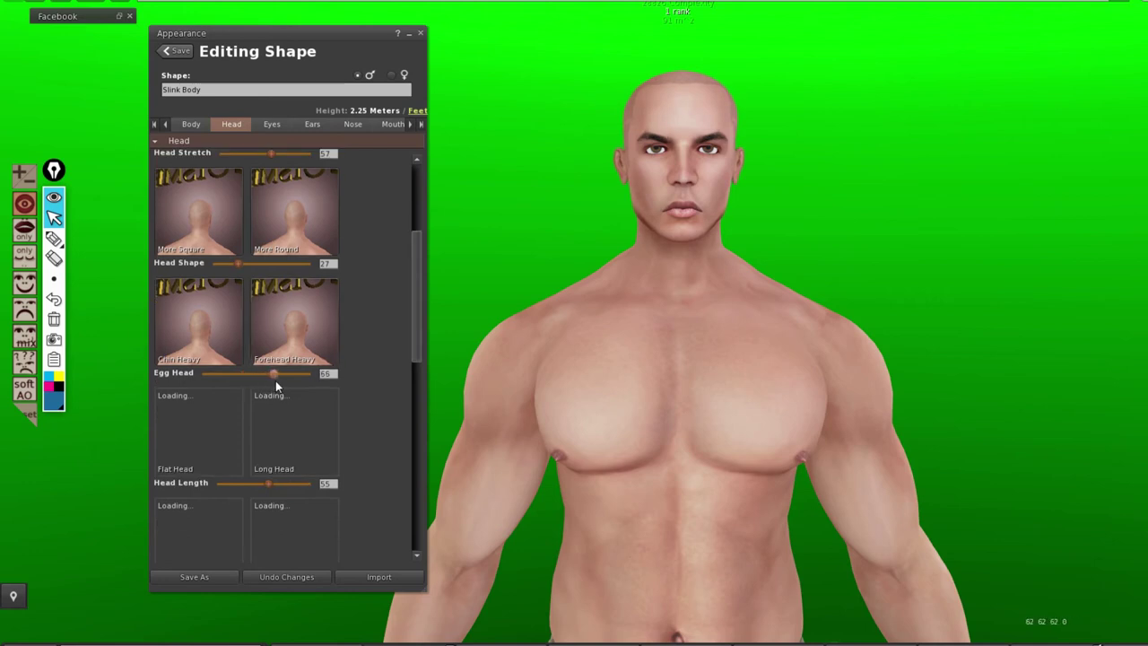
{"action": "mouse_move", "coordinate": [274, 380]}
{"action": "left_mouse_down"}
{"action": "mouse_move", "coordinate": [241, 378]}
{"action": "mouse_move", "coordinate": [294, 379]}
{"action": "mouse_move", "coordinate": [270, 373]}
{"action": "left_mouse_up"}
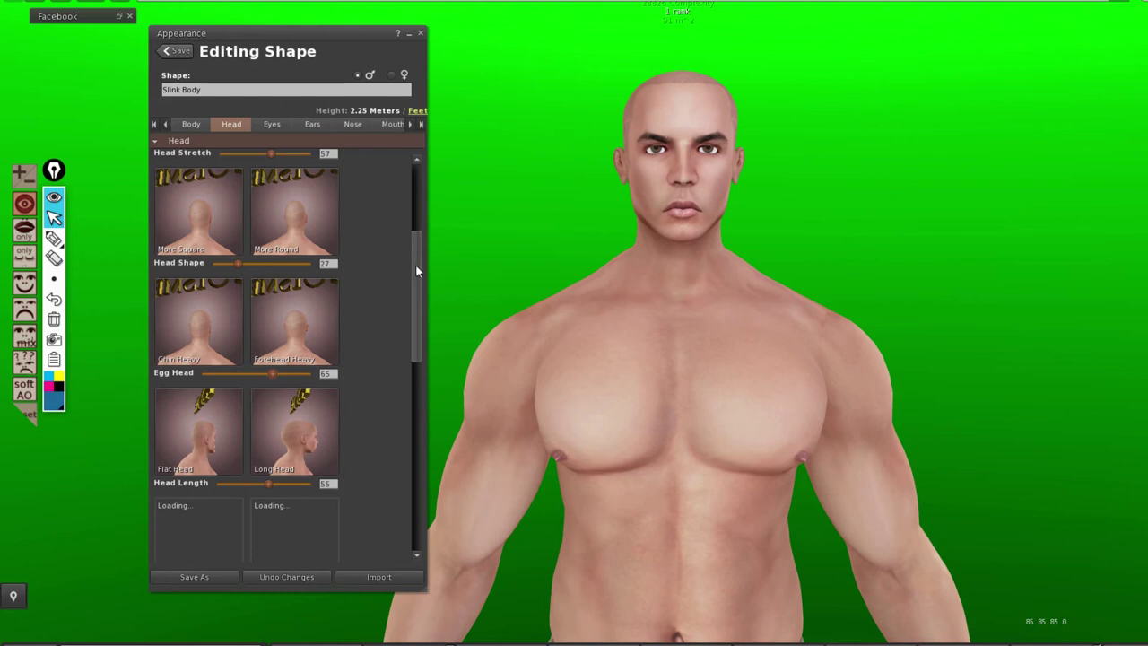
{"action": "left_click_drag", "start_coordinate": [414, 273], "coordinate": [411, 291]}
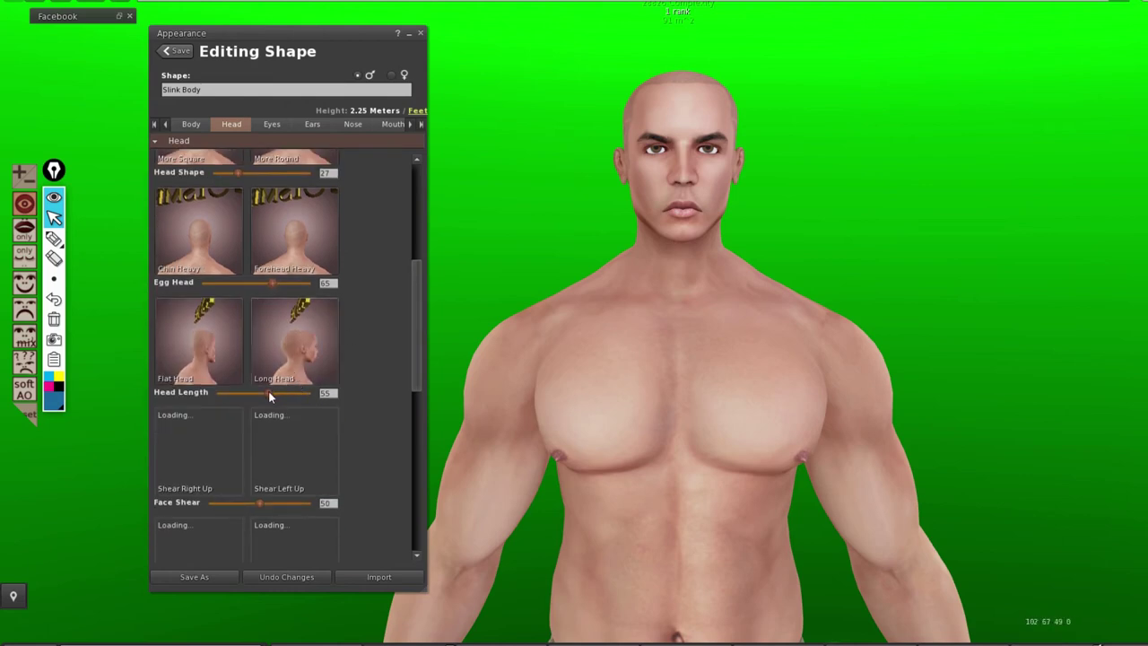
{"action": "mouse_move", "coordinate": [270, 392]}
{"action": "left_mouse_down"}
{"action": "mouse_move", "coordinate": [313, 395]}
{"action": "mouse_move", "coordinate": [268, 394]}
{"action": "left_mouse_up"}
{"action": "left_click_drag", "start_coordinate": [259, 394], "coordinate": [245, 395]}
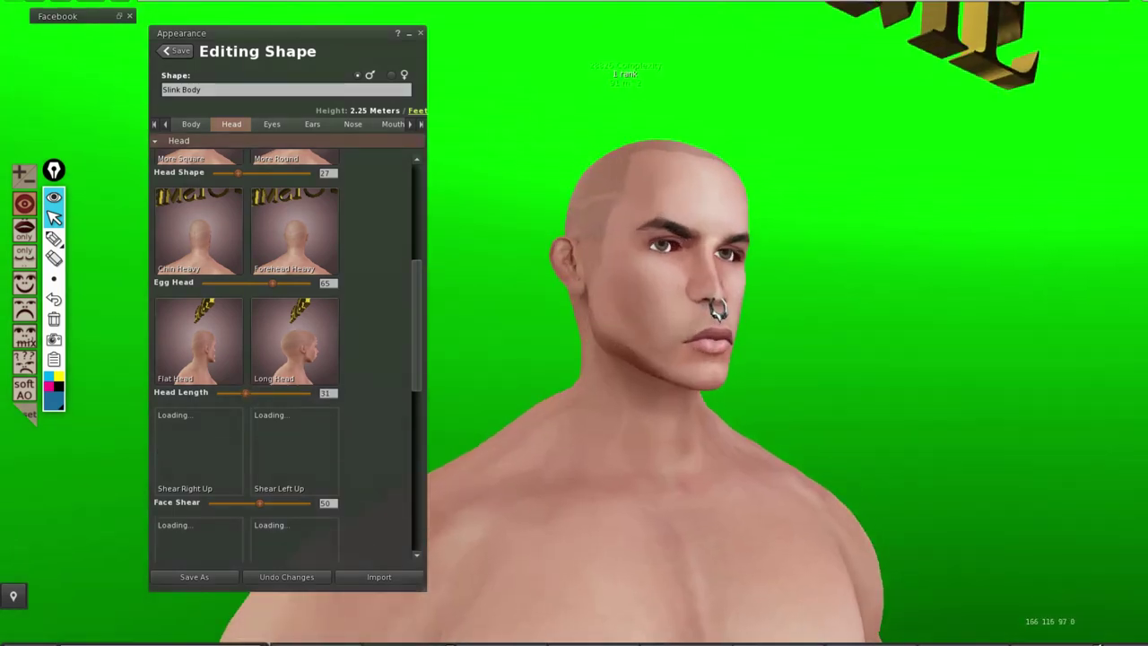
Detach the avatar's nose ring and set Head Length to 29
{"action": "right_click", "coordinate": [748, 307]}
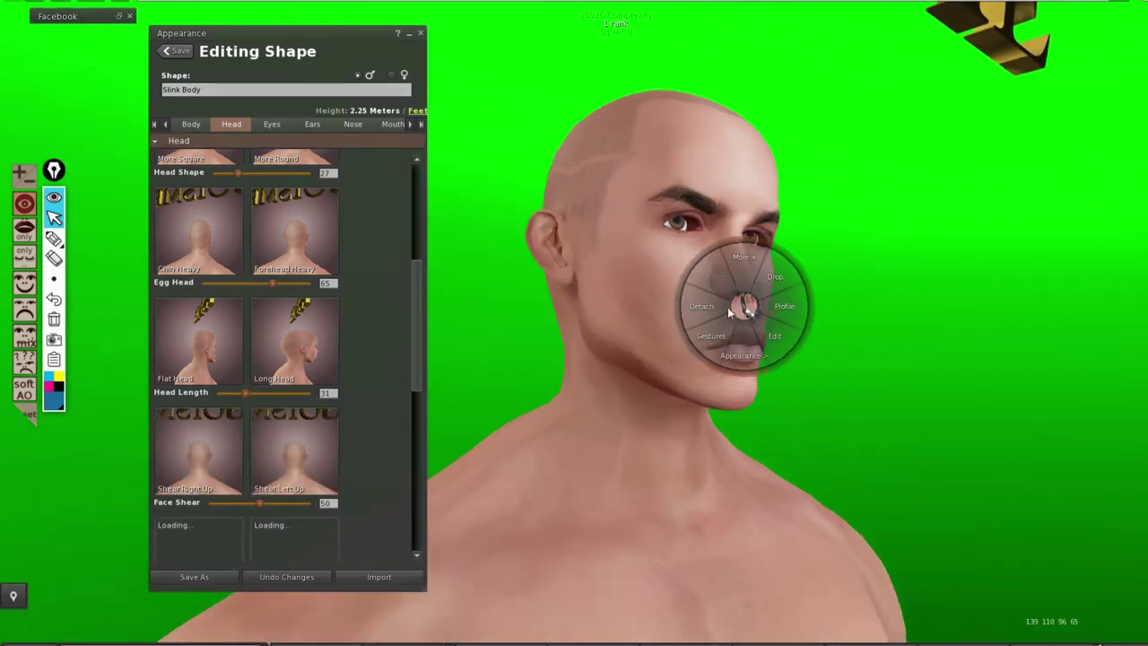
{"action": "left_click", "coordinate": [662, 322]}
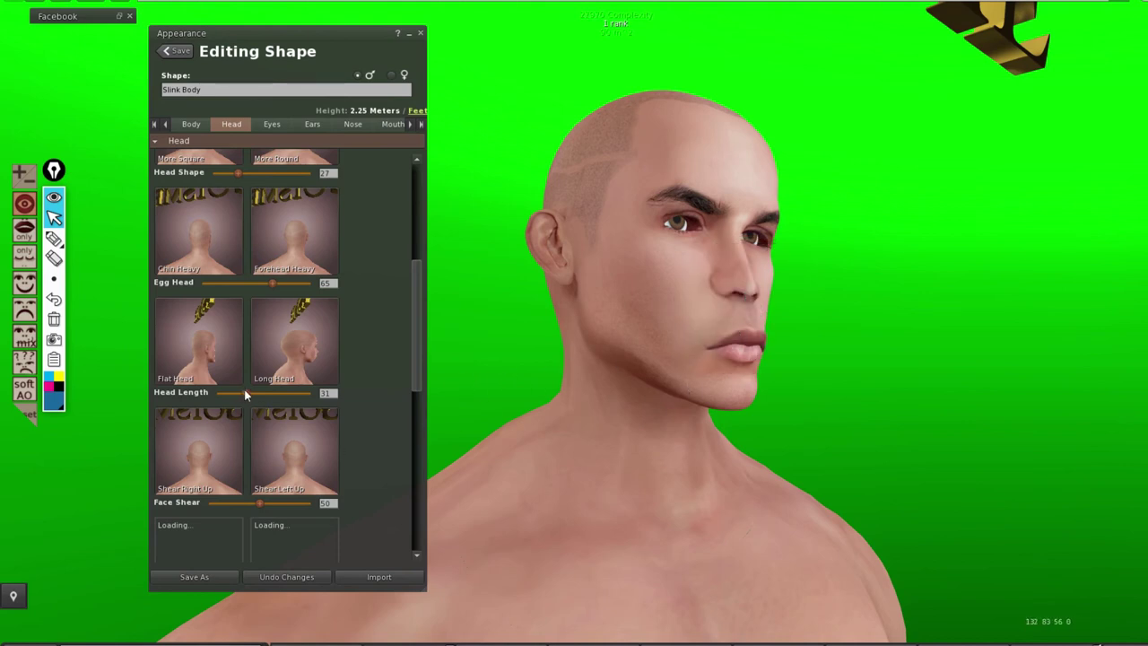
{"action": "mouse_move", "coordinate": [244, 393]}
{"action": "left_mouse_down"}
{"action": "mouse_move", "coordinate": [258, 390]}
{"action": "mouse_move", "coordinate": [232, 390]}
{"action": "mouse_move", "coordinate": [243, 392]}
{"action": "left_mouse_up"}
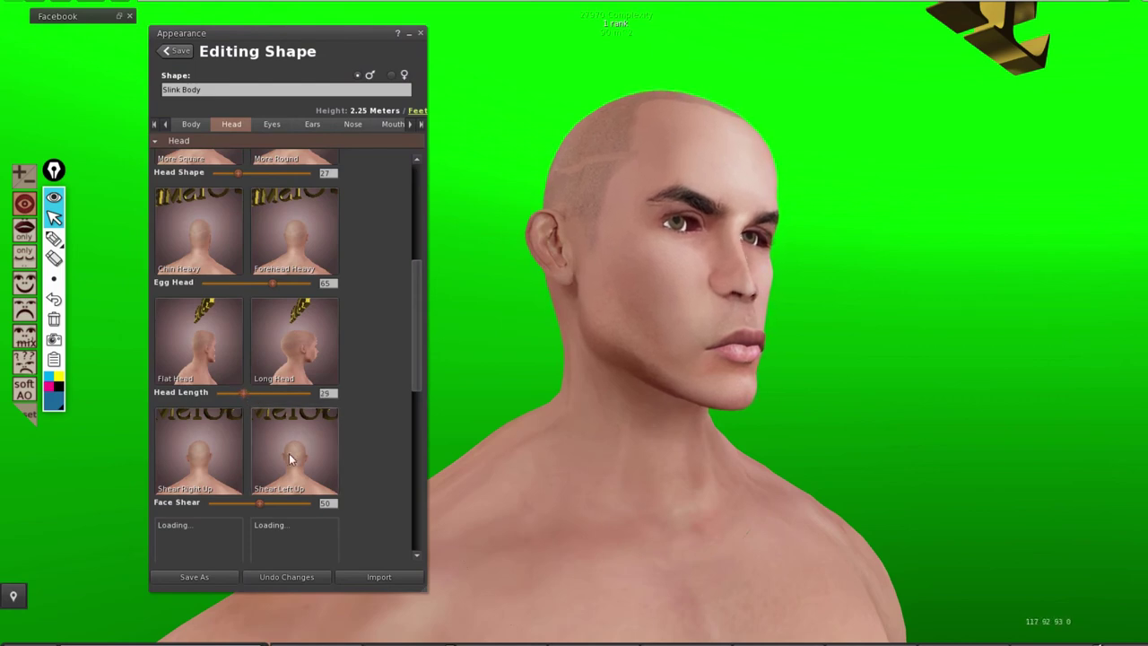
Set the shape's Face Shear to 51 and Forehead Angle to 70
{"action": "mouse_move", "coordinate": [265, 502]}
{"action": "left_mouse_down"}
{"action": "mouse_move", "coordinate": [295, 505]}
{"action": "mouse_move", "coordinate": [221, 505]}
{"action": "mouse_move", "coordinate": [263, 507]}
{"action": "left_mouse_up"}
{"action": "left_click_drag", "start_coordinate": [419, 350], "coordinate": [346, 417]}
{"action": "left_click_drag", "start_coordinate": [264, 415], "coordinate": [287, 422]}
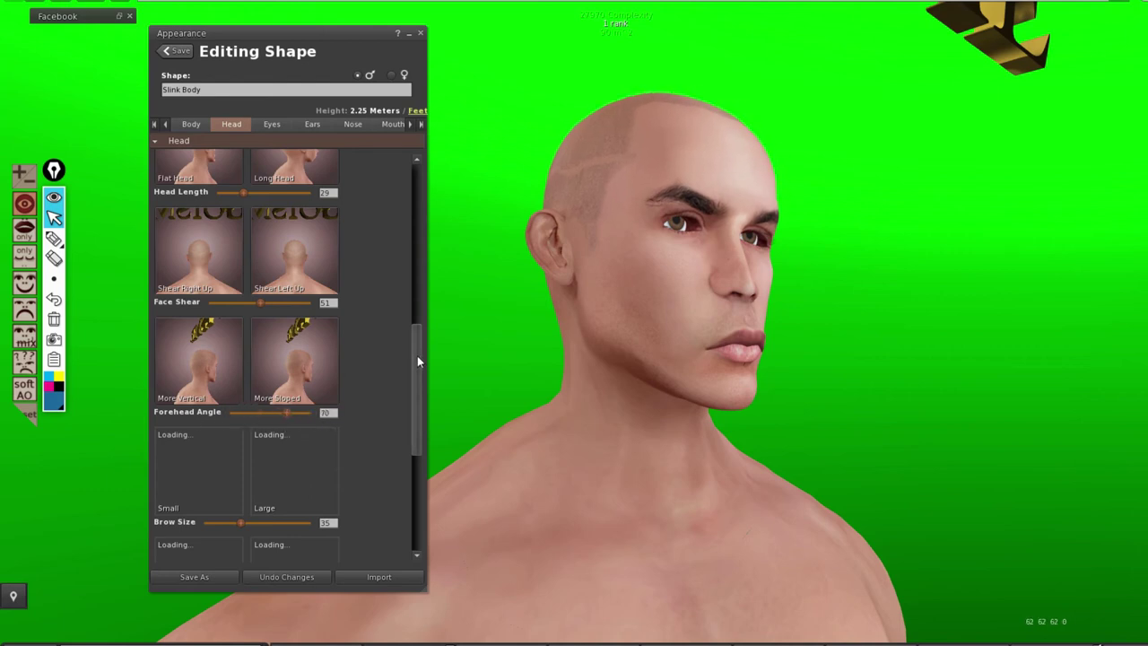
Set the head's Brow Size to 22 and Upper Cheeks to 2
{"action": "scroll", "coordinate": [416, 362], "scroll_direction": "down", "scroll_amount": 5}
{"action": "left_click_drag", "start_coordinate": [265, 375], "coordinate": [229, 380]}
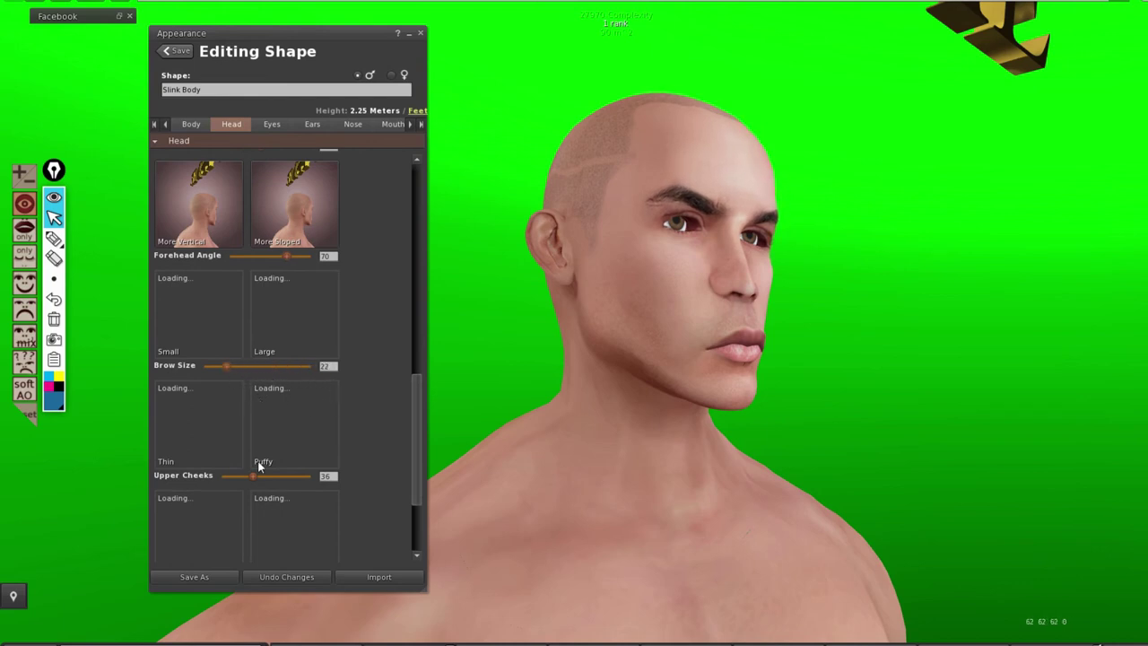
{"action": "left_click_drag", "start_coordinate": [260, 478], "coordinate": [222, 475]}
Try Lower Cheeks at 100 and Cheek Bones at 2, and undo all the unsaved head shape changes
{"action": "scroll", "coordinate": [414, 439], "scroll_direction": "down", "scroll_amount": 4}
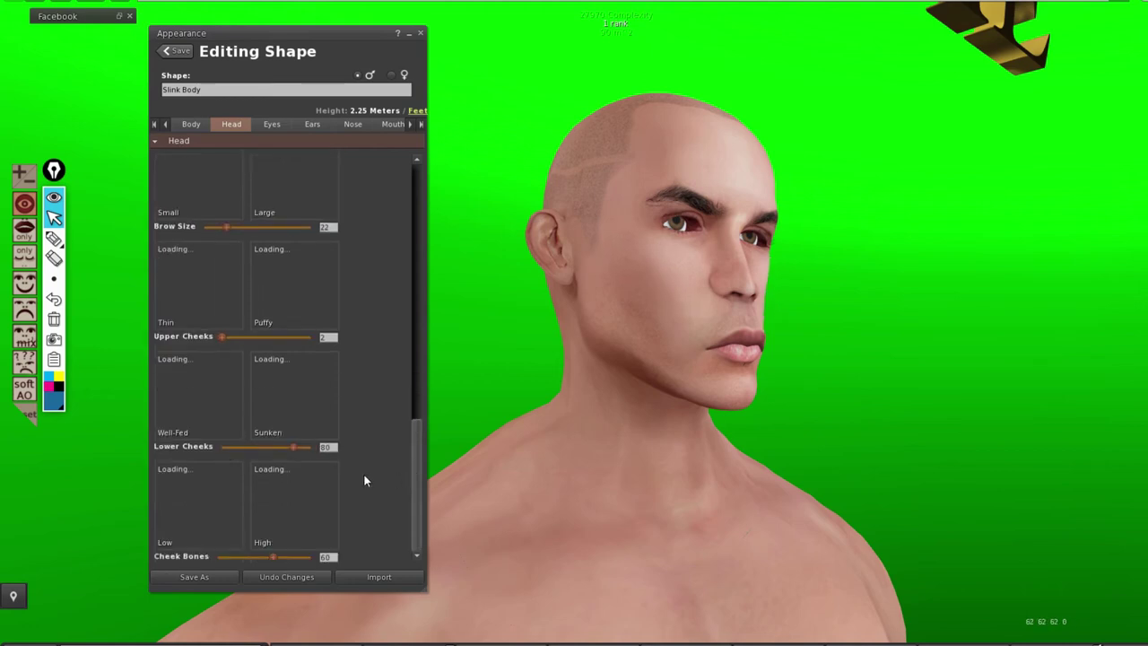
{"action": "left_click_drag", "start_coordinate": [288, 447], "coordinate": [331, 455]}
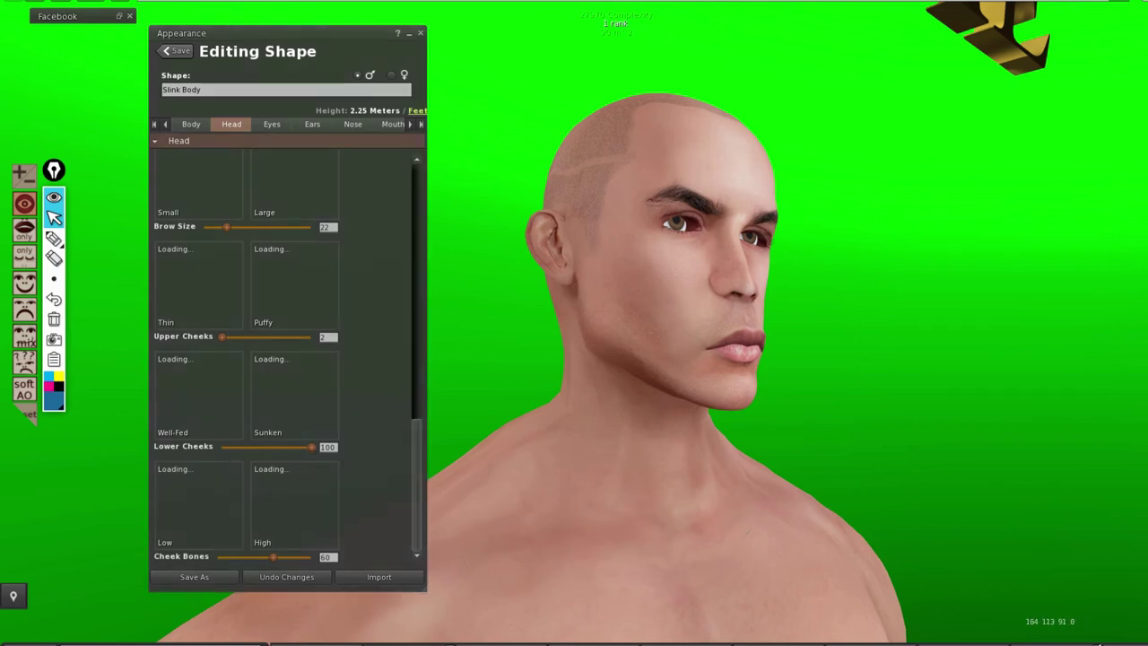
{"action": "mouse_move", "coordinate": [355, 462]}
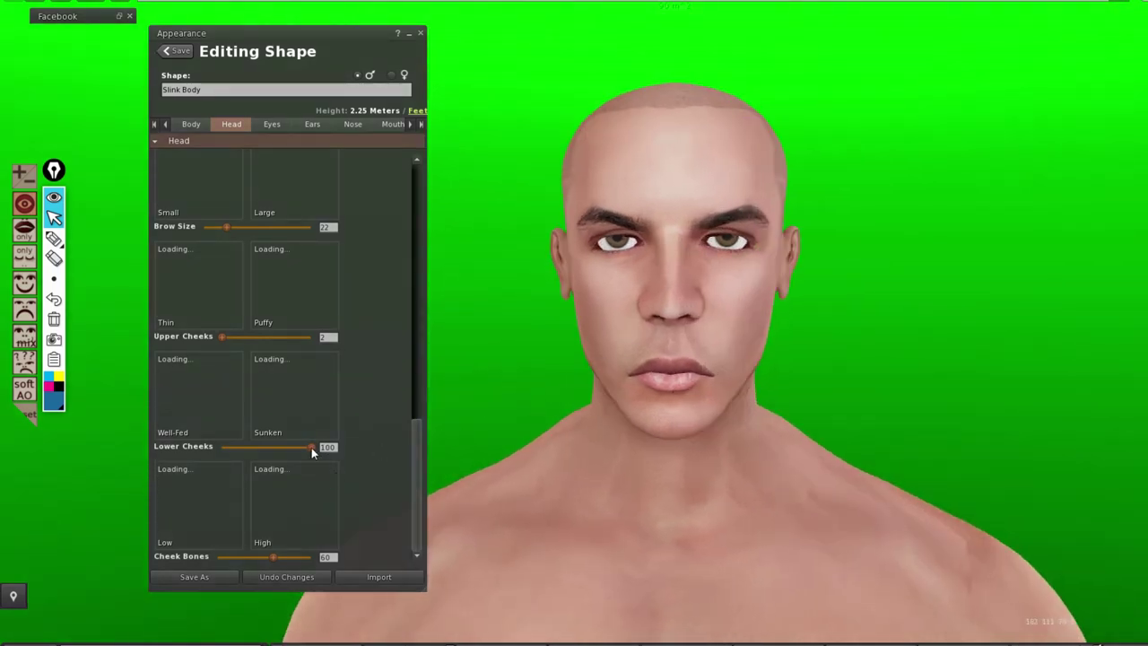
{"action": "left_click_drag", "start_coordinate": [306, 447], "coordinate": [340, 449]}
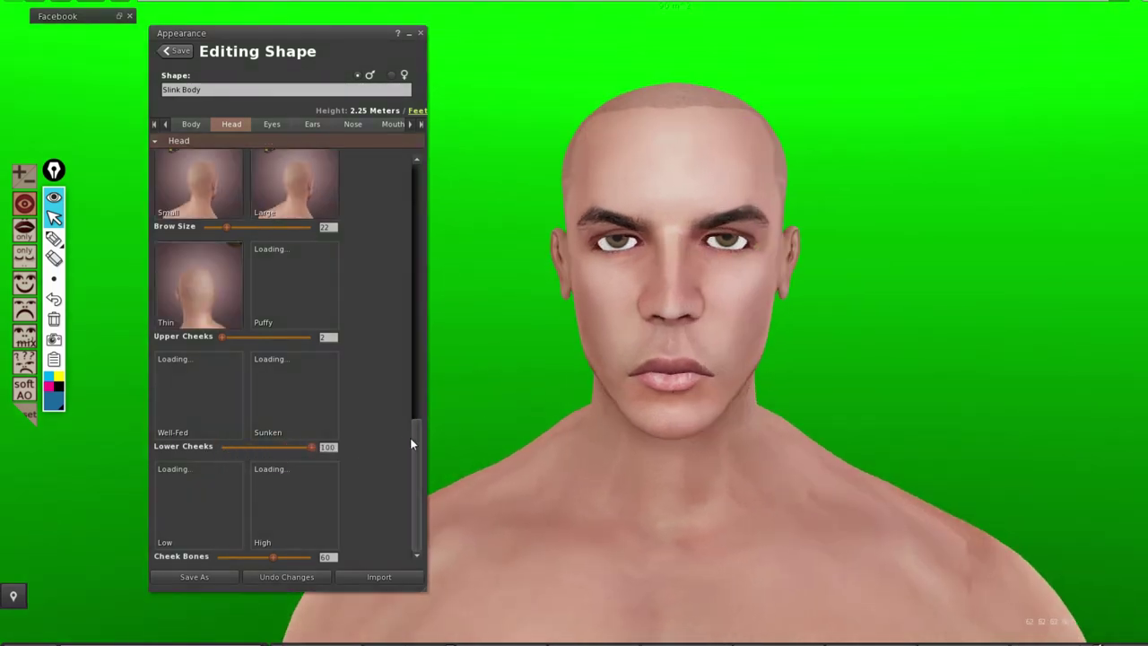
{"action": "left_click_drag", "start_coordinate": [275, 556], "coordinate": [218, 556]}
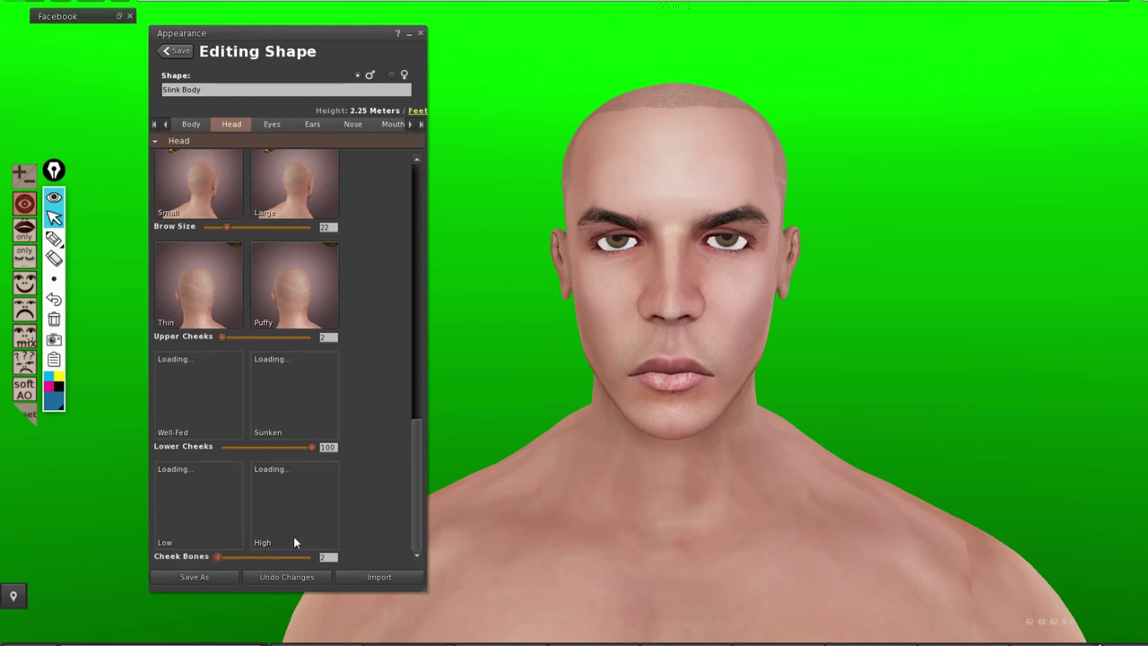
{"action": "left_click", "coordinate": [274, 578]}
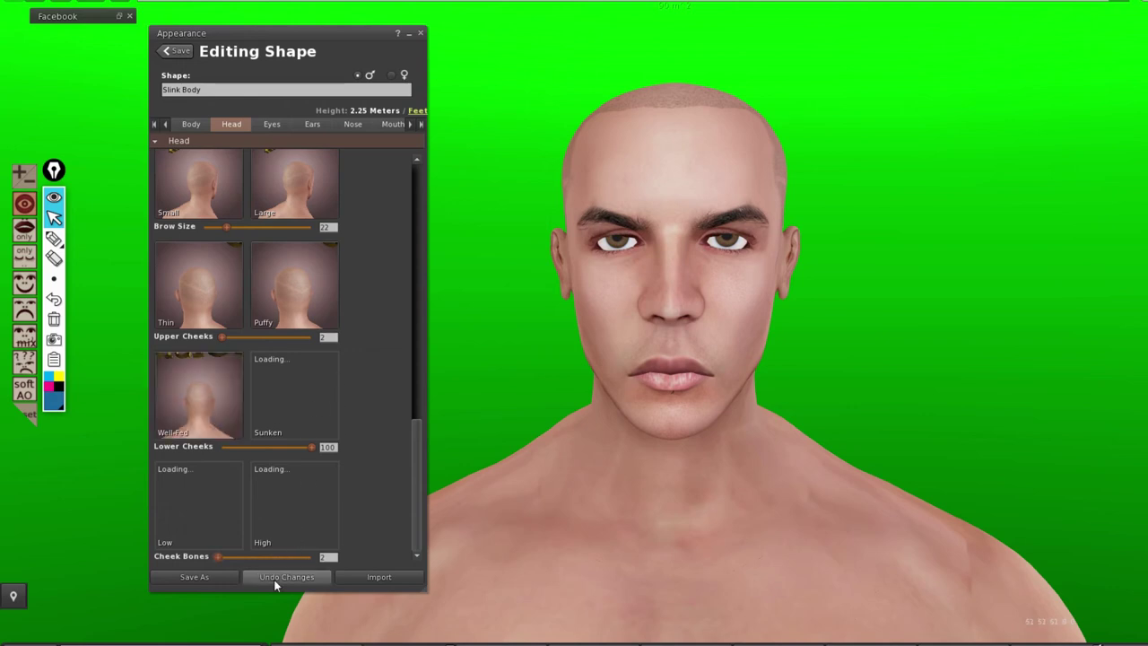
Set the shape's Eye Size to 21, Eye Opening to 42 and Eye Spacing to 34
{"action": "left_click", "coordinate": [270, 126]}
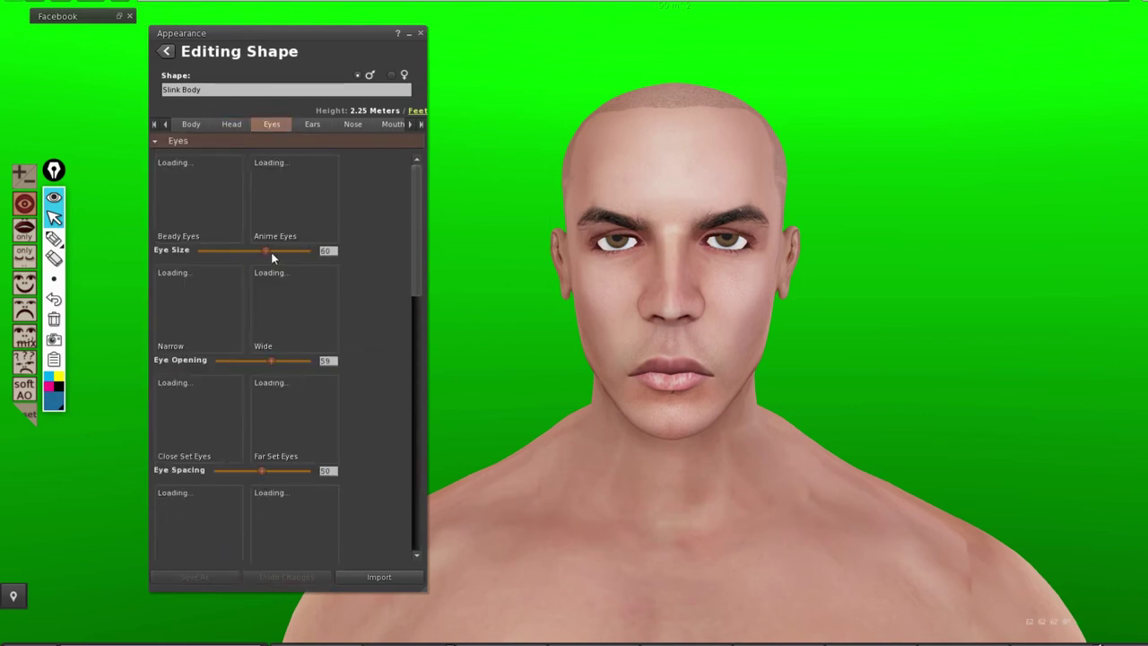
{"action": "left_click_drag", "start_coordinate": [270, 251], "coordinate": [229, 261]}
{"action": "left_click_drag", "start_coordinate": [296, 365], "coordinate": [255, 363]}
{"action": "mouse_move", "coordinate": [263, 470]}
{"action": "left_mouse_down"}
{"action": "mouse_move", "coordinate": [307, 469]}
{"action": "mouse_move", "coordinate": [246, 472]}
{"action": "left_mouse_up"}
Set the Outer Eye Corner to 100 and the Inner Eye Corner to 94
{"action": "scroll", "coordinate": [302, 460], "scroll_direction": "down", "scroll_amount": 3}
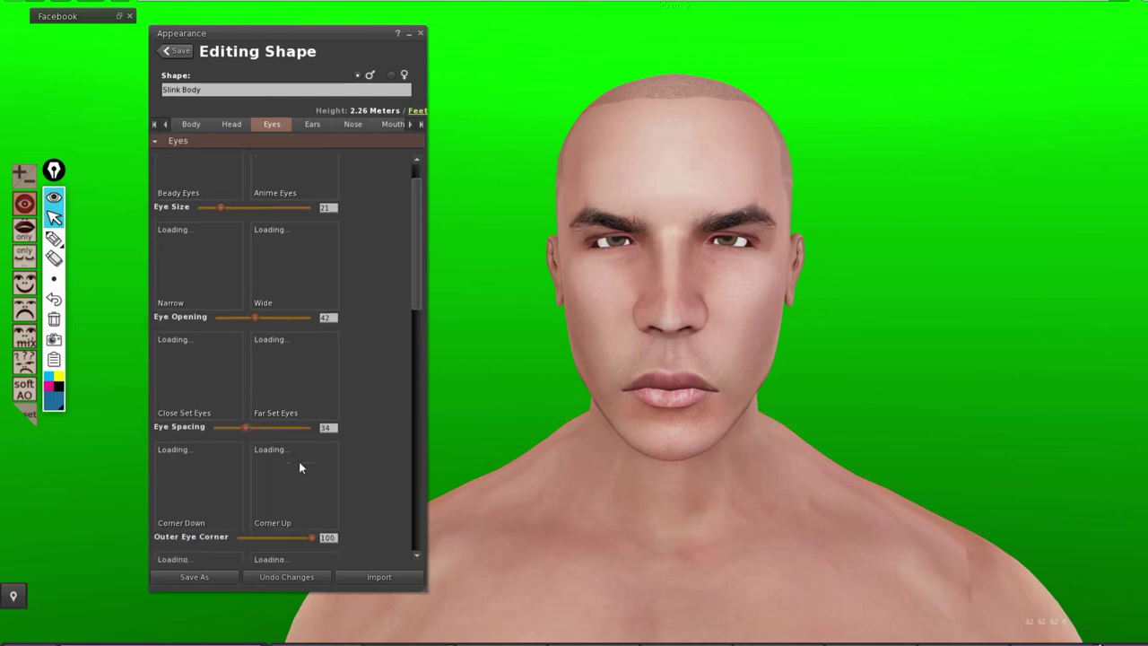
{"action": "left_click_drag", "start_coordinate": [293, 515], "coordinate": [333, 516]}
{"action": "scroll", "coordinate": [321, 485], "scroll_direction": "down", "scroll_amount": 3}
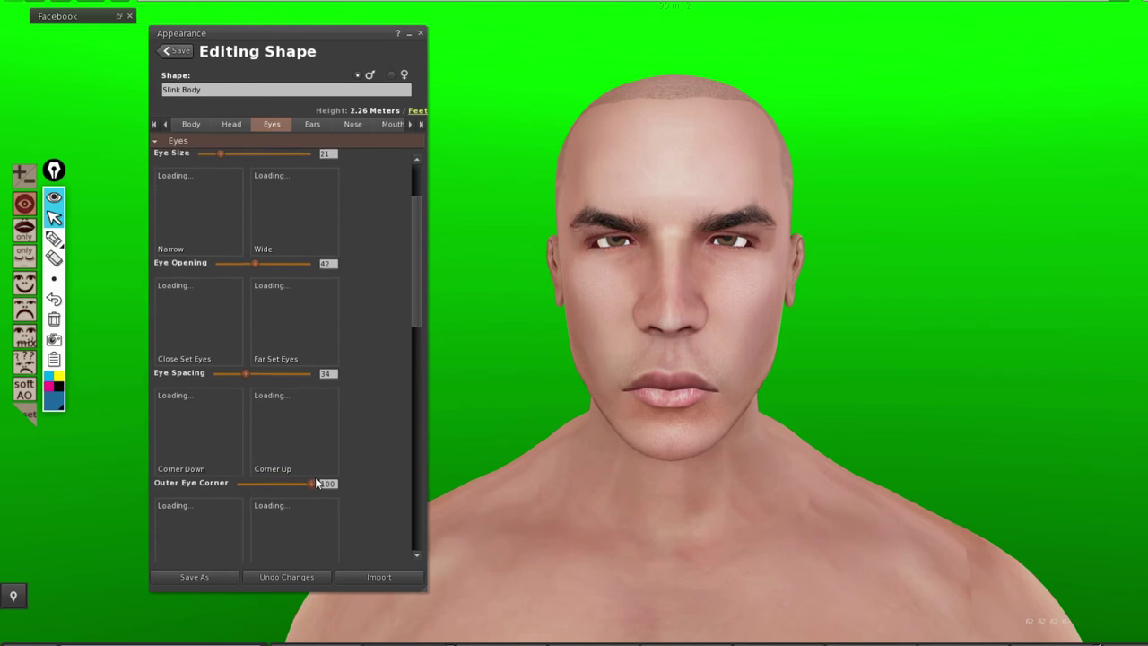
{"action": "mouse_move", "coordinate": [307, 528]}
{"action": "left_mouse_down"}
{"action": "mouse_move", "coordinate": [218, 528]}
{"action": "mouse_move", "coordinate": [306, 530]}
{"action": "left_mouse_up"}
Set the Upper Eyelid Fold to 4, Eye Bags to 28 and Eyelash Length to 0
{"action": "scroll", "coordinate": [298, 485], "scroll_direction": "down", "scroll_amount": 5}
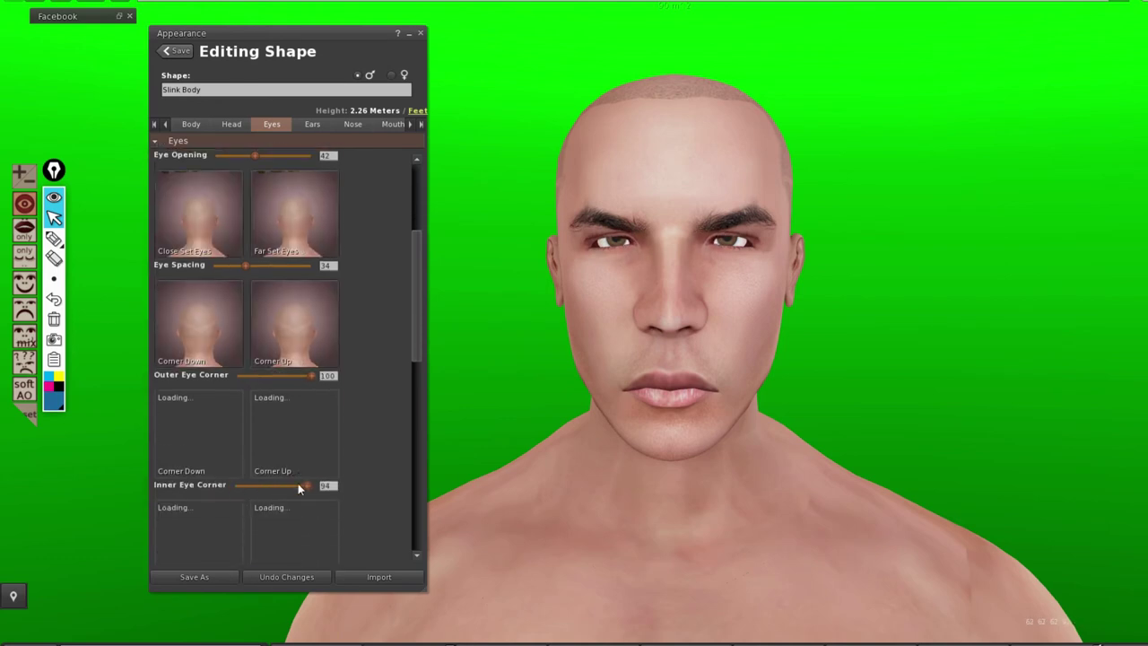
{"action": "mouse_move", "coordinate": [227, 489]}
{"action": "left_mouse_down"}
{"action": "mouse_move", "coordinate": [325, 491]}
{"action": "mouse_move", "coordinate": [211, 489]}
{"action": "mouse_move", "coordinate": [309, 488]}
{"action": "mouse_move", "coordinate": [287, 467]}
{"action": "mouse_move", "coordinate": [250, 477]}
{"action": "mouse_move", "coordinate": [318, 470]}
{"action": "mouse_move", "coordinate": [238, 468]}
{"action": "mouse_move", "coordinate": [287, 472]}
{"action": "mouse_move", "coordinate": [230, 473]}
{"action": "mouse_move", "coordinate": [289, 504]}
{"action": "mouse_move", "coordinate": [318, 504]}
{"action": "mouse_move", "coordinate": [186, 504]}
{"action": "mouse_move", "coordinate": [325, 496]}
{"action": "mouse_move", "coordinate": [211, 500]}
{"action": "left_mouse_up"}
{"action": "scroll", "coordinate": [314, 478], "scroll_direction": "down", "scroll_amount": 1}
{"action": "scroll", "coordinate": [310, 476], "scroll_direction": "down", "scroll_amount": 5}
{"action": "scroll", "coordinate": [277, 460], "scroll_direction": "down", "scroll_amount": 5}
{"action": "scroll", "coordinate": [260, 472], "scroll_direction": "down", "scroll_amount": 4}
{"action": "scroll", "coordinate": [285, 472], "scroll_direction": "down", "scroll_amount": 6}
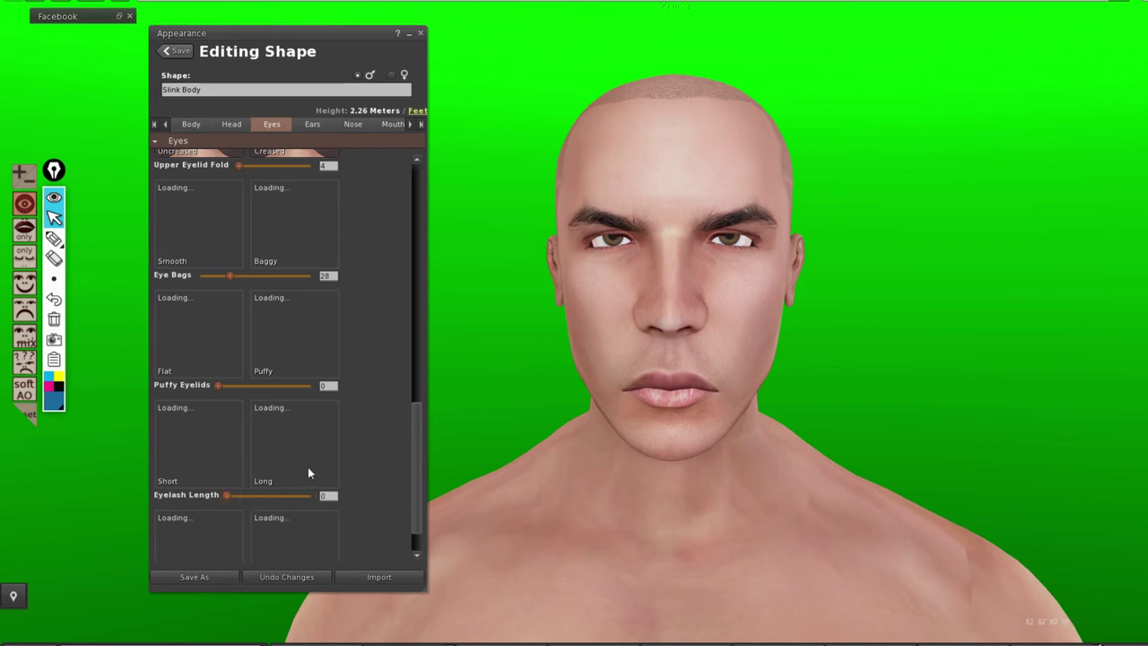
Try shifting the Eye Pop value, and undo all the unsaved eye shape changes
{"action": "scroll", "coordinate": [305, 464], "scroll_direction": "down", "scroll_amount": 2}
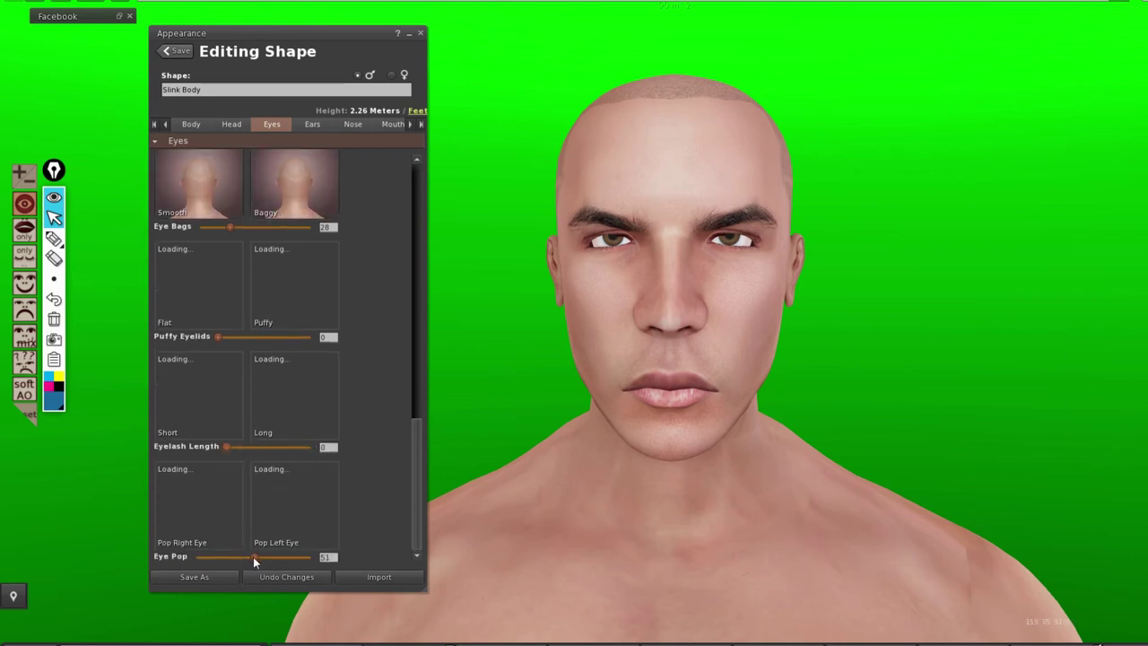
{"action": "mouse_move", "coordinate": [253, 556]}
{"action": "left_mouse_down"}
{"action": "mouse_move", "coordinate": [218, 554]}
{"action": "mouse_move", "coordinate": [324, 554]}
{"action": "mouse_move", "coordinate": [262, 557]}
{"action": "left_mouse_up"}
{"action": "mouse_move", "coordinate": [171, 554]}
{"action": "left_mouse_down"}
{"action": "mouse_move", "coordinate": [202, 552]}
{"action": "mouse_move", "coordinate": [155, 556]}
{"action": "left_mouse_up"}
{"action": "left_click", "coordinate": [269, 576]}
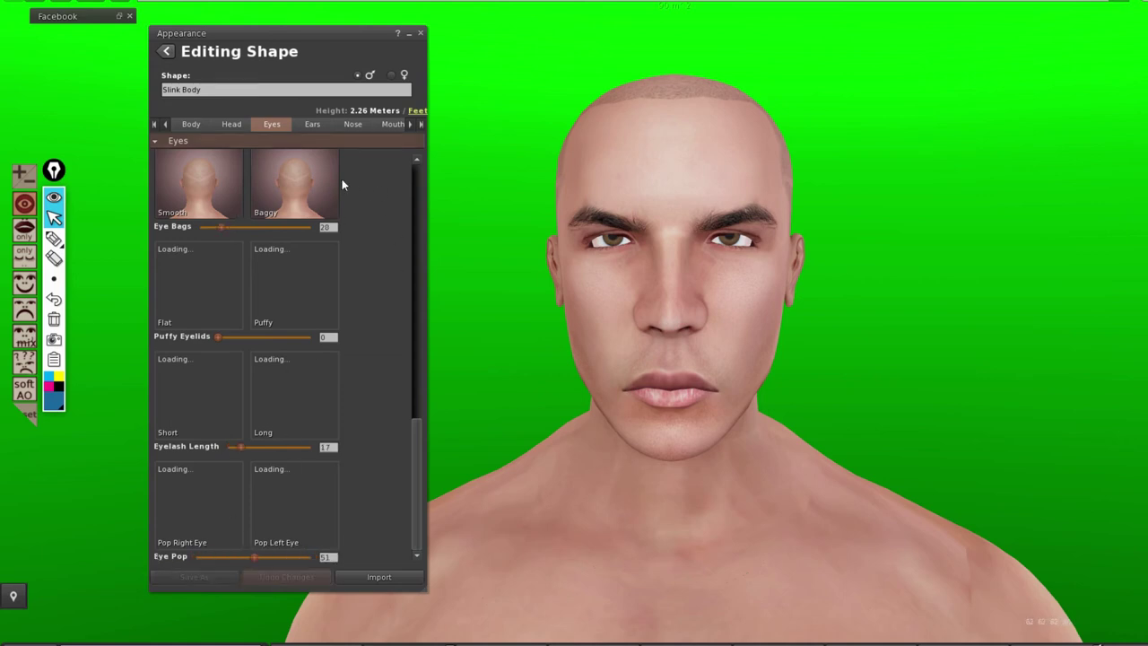
Try the ears with Ear Size 35, Ear Angle 0, Attached Earlobes 0 and pointier Ear Tips, and undo these changes
{"action": "left_click", "coordinate": [312, 124]}
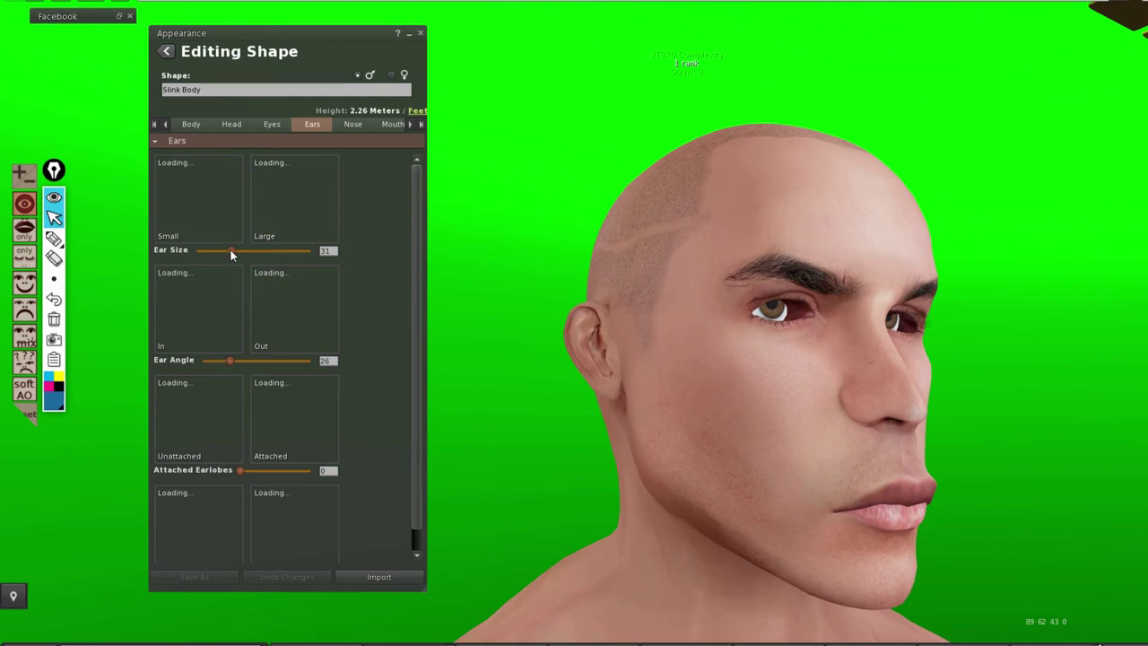
{"action": "mouse_move", "coordinate": [230, 251]}
{"action": "left_mouse_down"}
{"action": "mouse_move", "coordinate": [294, 259]}
{"action": "mouse_move", "coordinate": [196, 260]}
{"action": "mouse_move", "coordinate": [236, 267]}
{"action": "left_mouse_up"}
{"action": "left_click_drag", "start_coordinate": [230, 362], "coordinate": [150, 368]}
{"action": "left_click_drag", "start_coordinate": [240, 470], "coordinate": [209, 469]}
{"action": "scroll", "coordinate": [350, 471], "scroll_direction": "down", "scroll_amount": 1}
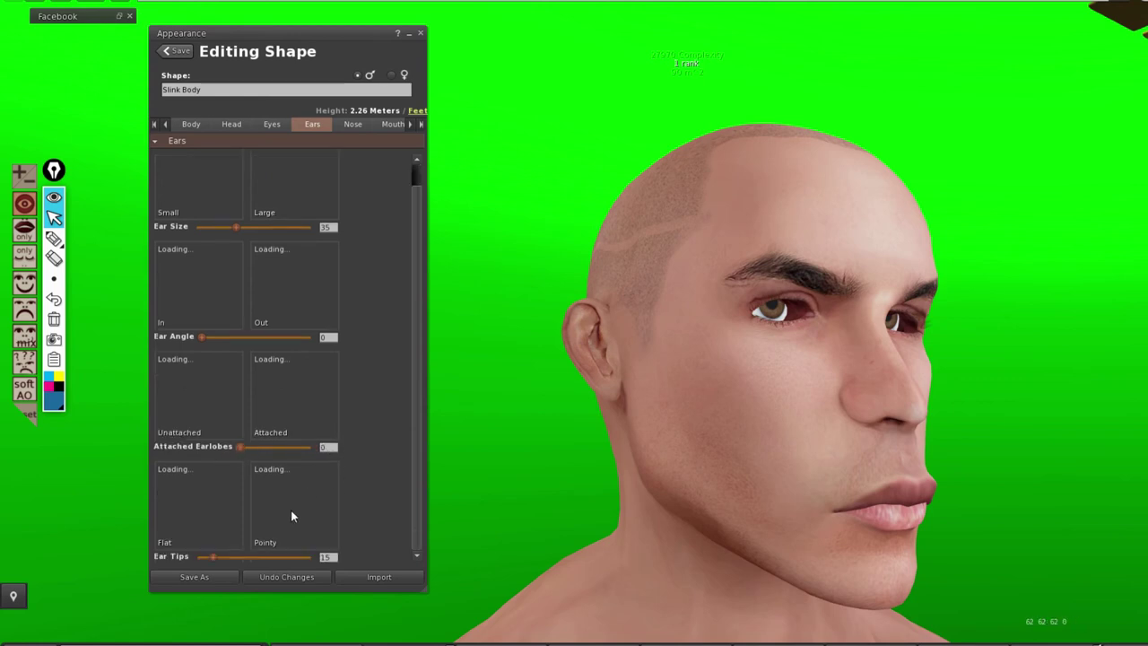
{"action": "left_click_drag", "start_coordinate": [216, 557], "coordinate": [260, 556]}
{"action": "left_click", "coordinate": [277, 575]}
Set the shape's Nose Size to 36, widen the Nose Width and set Nostril Width to 0
{"action": "left_click", "coordinate": [364, 127]}
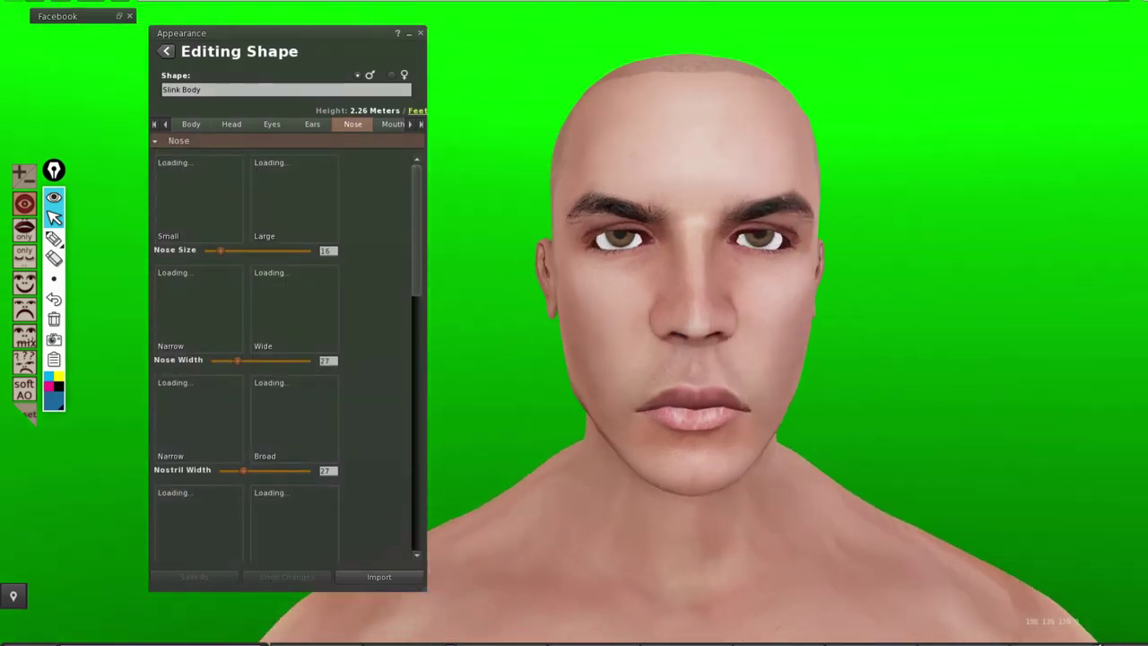
{"action": "mouse_move", "coordinate": [223, 250]}
{"action": "left_mouse_down"}
{"action": "mouse_move", "coordinate": [294, 253]}
{"action": "mouse_move", "coordinate": [224, 253]}
{"action": "mouse_move", "coordinate": [242, 253]}
{"action": "left_mouse_up"}
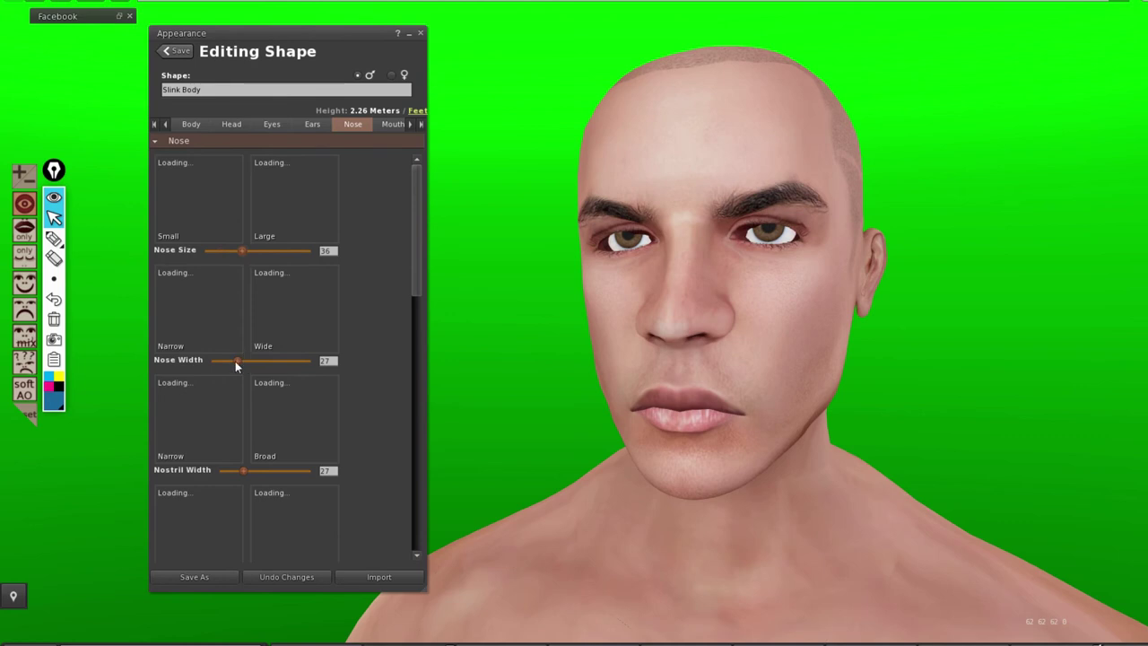
{"action": "mouse_move", "coordinate": [236, 360]}
{"action": "left_mouse_down"}
{"action": "mouse_move", "coordinate": [274, 363]}
{"action": "mouse_move", "coordinate": [233, 365]}
{"action": "mouse_move", "coordinate": [256, 365]}
{"action": "left_mouse_up"}
{"action": "left_click_drag", "start_coordinate": [249, 473], "coordinate": [221, 469]}
Set the Nostril Division to 87 and the Nose Thickness to 0
{"action": "scroll", "coordinate": [274, 436], "scroll_direction": "down", "scroll_amount": 1}
{"action": "scroll", "coordinate": [276, 444], "scroll_direction": "down", "scroll_amount": 5}
{"action": "left_click_drag", "start_coordinate": [290, 454], "coordinate": [217, 490]}
{"action": "scroll", "coordinate": [303, 467], "scroll_direction": "down", "scroll_amount": 3}
{"action": "scroll", "coordinate": [269, 475], "scroll_direction": "down", "scroll_amount": 4}
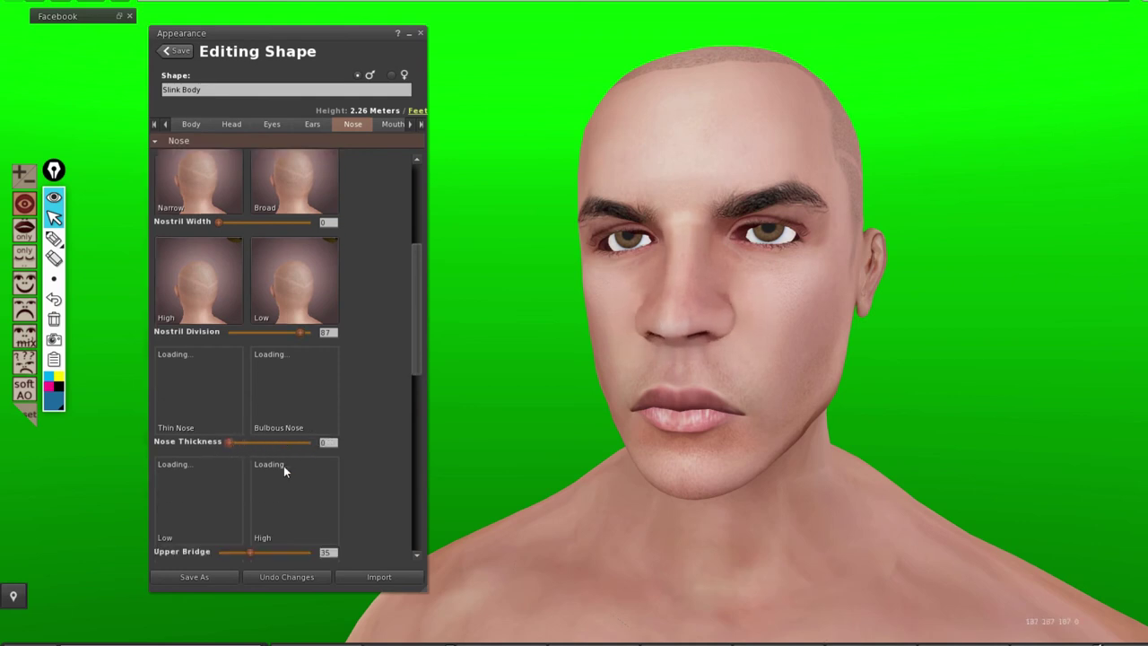
Set the nose's Upper Bridge to 10, Lower Bridge to 18 and Bridge Width to 49
{"action": "left_click_drag", "start_coordinate": [263, 489], "coordinate": [264, 525]}
{"action": "scroll", "coordinate": [294, 469], "scroll_direction": "down", "scroll_amount": 4}
{"action": "scroll", "coordinate": [330, 472], "scroll_direction": "down", "scroll_amount": 4}
{"action": "scroll", "coordinate": [346, 477], "scroll_direction": "down", "scroll_amount": 6}
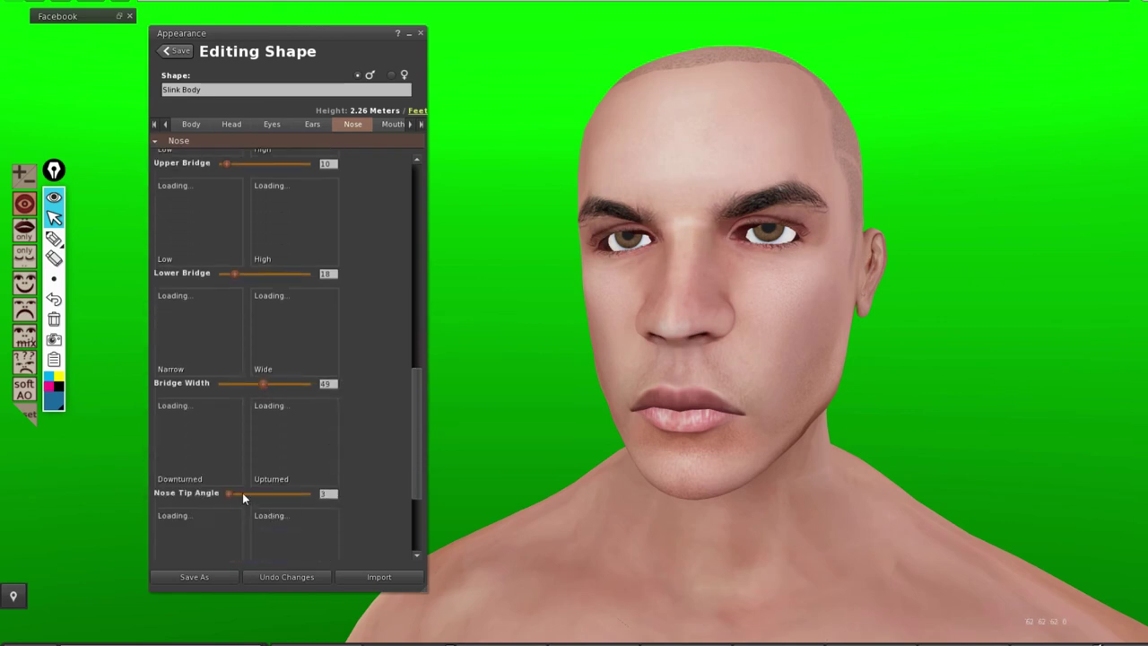
Set the Nose Tip Angle to 48 and Nose Tip Shape to 7, and adjust the Crooked Nose value slightly
{"action": "left_click_drag", "start_coordinate": [242, 492], "coordinate": [235, 516]}
{"action": "scroll", "coordinate": [308, 473], "scroll_direction": "down", "scroll_amount": 4}
{"action": "scroll", "coordinate": [323, 494], "scroll_direction": "down", "scroll_amount": 3}
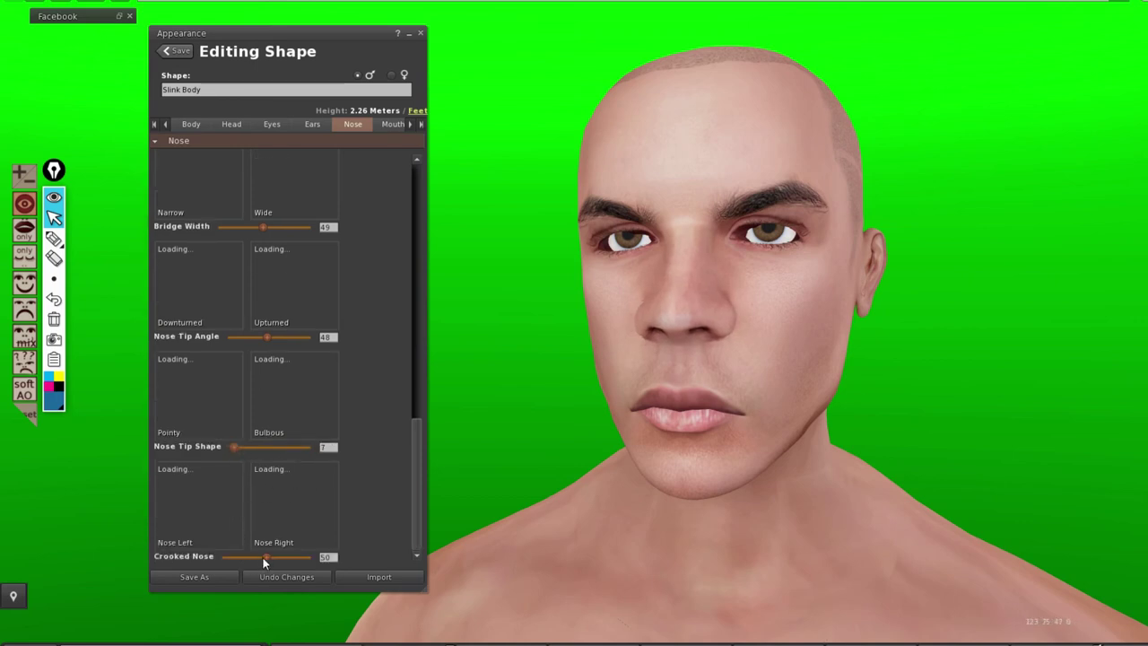
{"action": "mouse_move", "coordinate": [265, 555]}
{"action": "left_mouse_down"}
{"action": "mouse_move", "coordinate": [313, 556]}
{"action": "mouse_move", "coordinate": [216, 555]}
{"action": "mouse_move", "coordinate": [274, 557]}
{"action": "left_mouse_up"}
{"action": "left_click", "coordinate": [270, 558]}
Set the mouth's Lip Width to 53, Lip Fullness to 14 and Lip Thickness to 25
{"action": "left_click", "coordinate": [385, 125]}
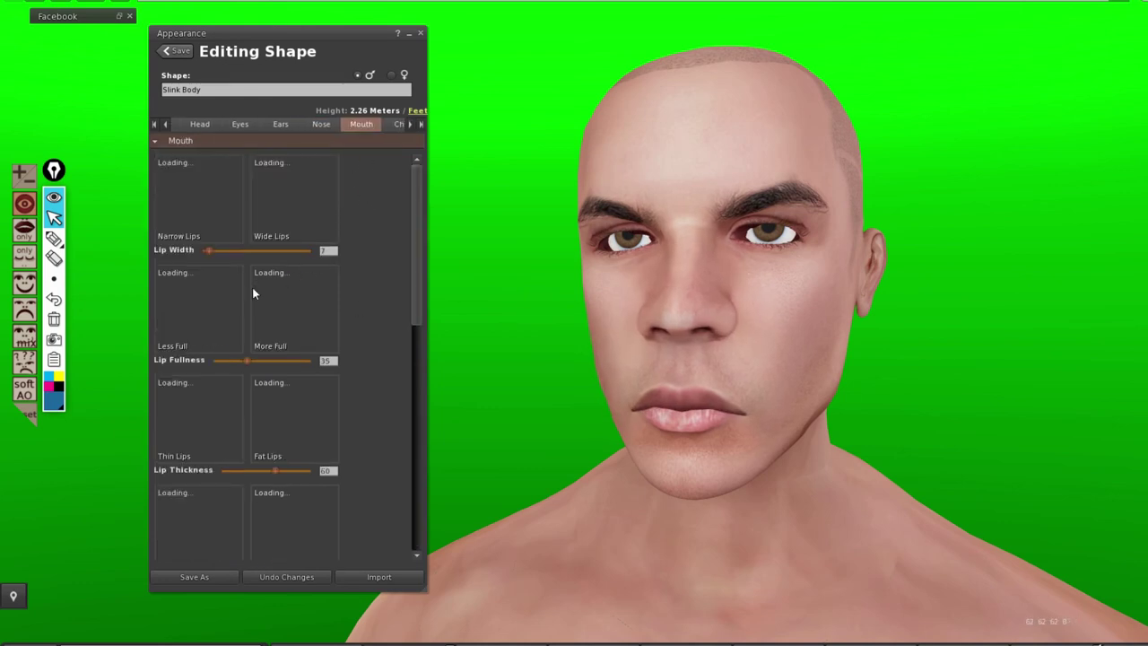
{"action": "left_click_drag", "start_coordinate": [209, 251], "coordinate": [261, 264]}
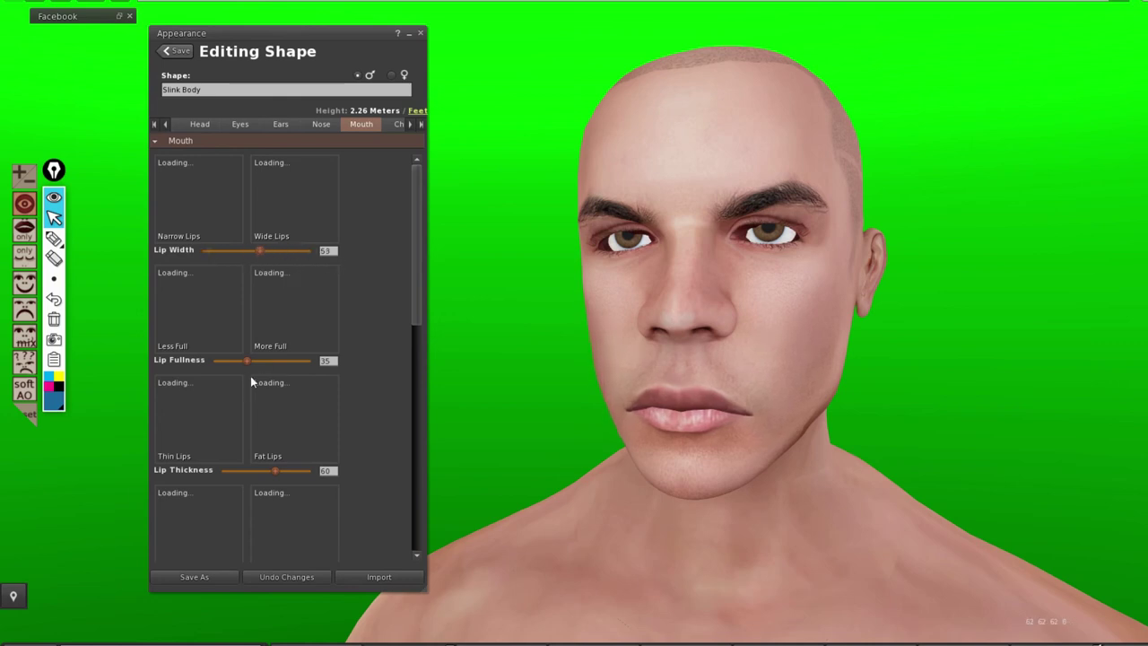
{"action": "left_click_drag", "start_coordinate": [249, 359], "coordinate": [226, 367]}
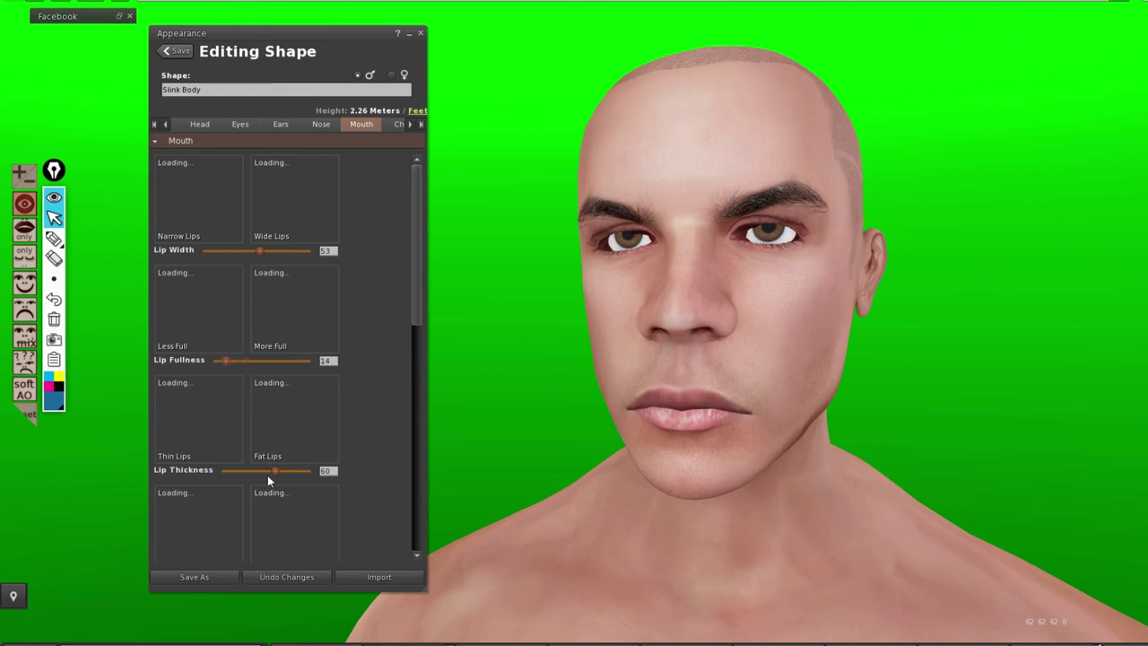
{"action": "left_click_drag", "start_coordinate": [269, 471], "coordinate": [229, 469]}
Try the extremes of the Lip Ratio and set it to 62
{"action": "scroll", "coordinate": [282, 465], "scroll_direction": "down", "scroll_amount": 3}
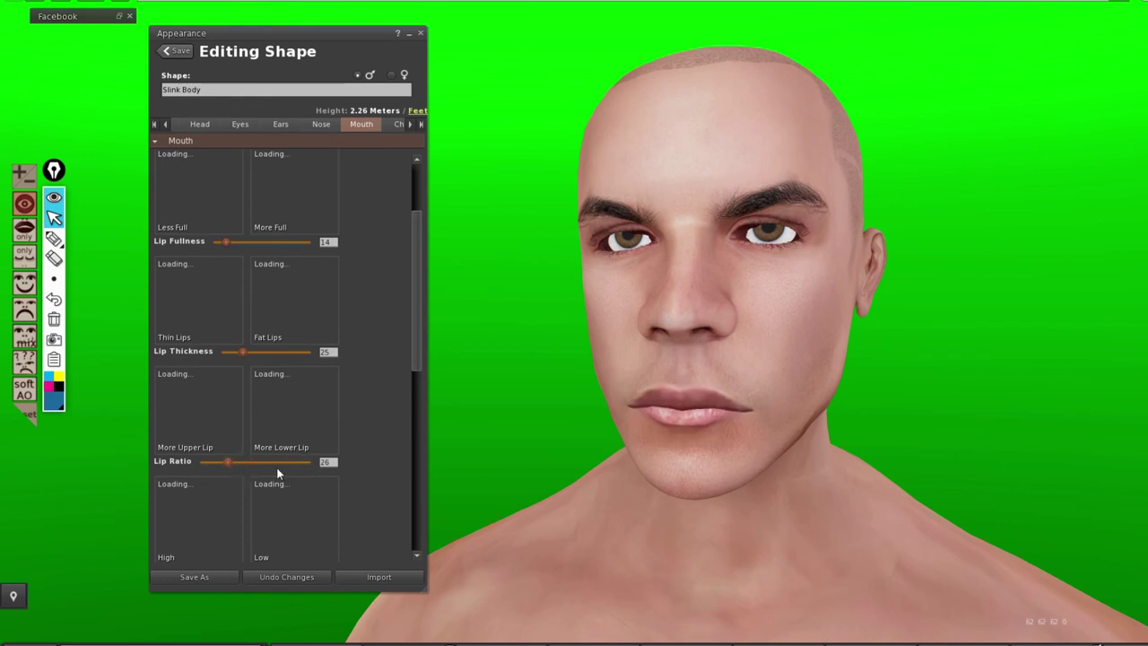
{"action": "scroll", "coordinate": [276, 466], "scroll_direction": "down", "scroll_amount": 1}
{"action": "left_click_drag", "start_coordinate": [230, 417], "coordinate": [332, 430]}
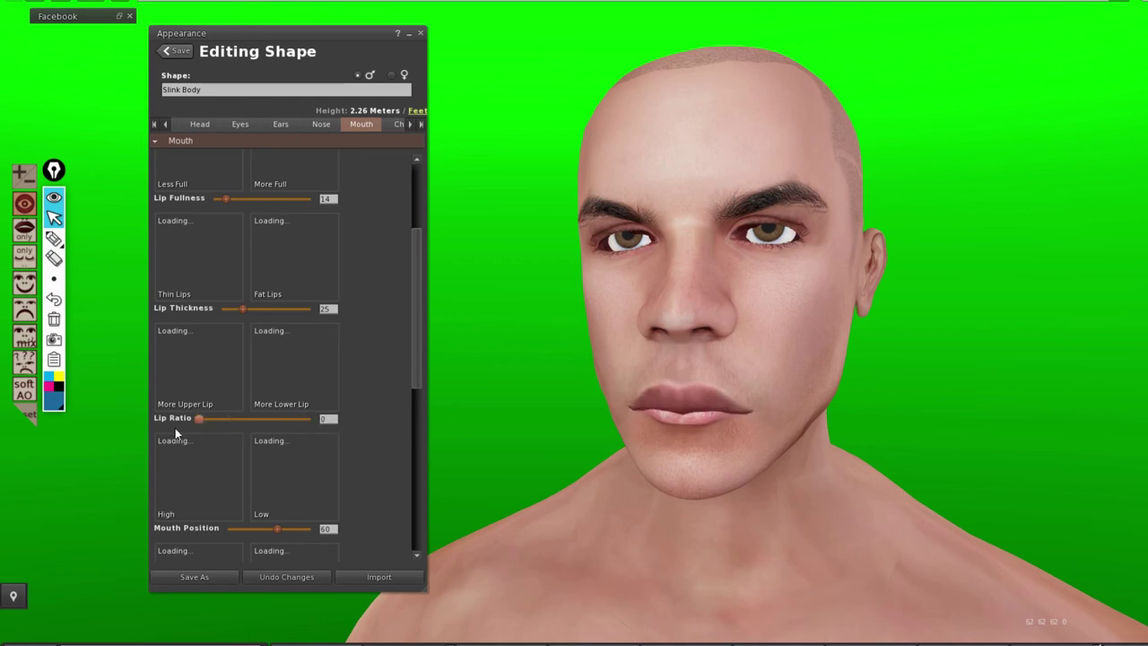
{"action": "left_click_drag", "start_coordinate": [200, 419], "coordinate": [269, 436]}
{"action": "scroll", "coordinate": [269, 437], "scroll_direction": "down", "scroll_amount": 2}
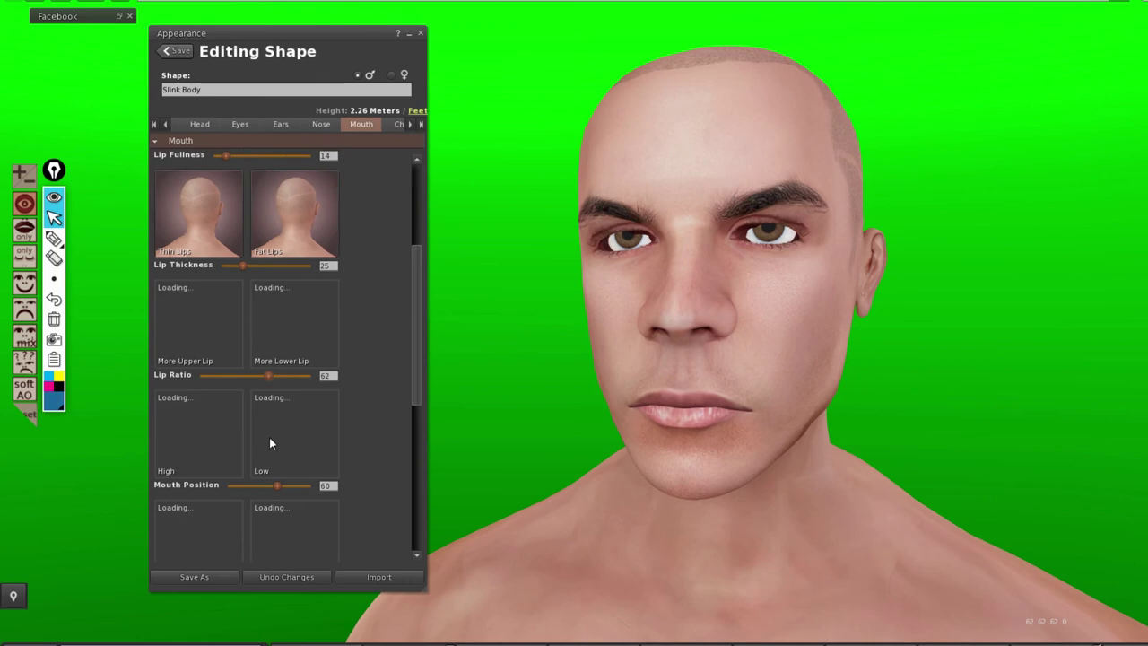
Set the Mouth Position to 48 and the Mouth Corner to 100
{"action": "scroll", "coordinate": [272, 444], "scroll_direction": "down", "scroll_amount": 1}
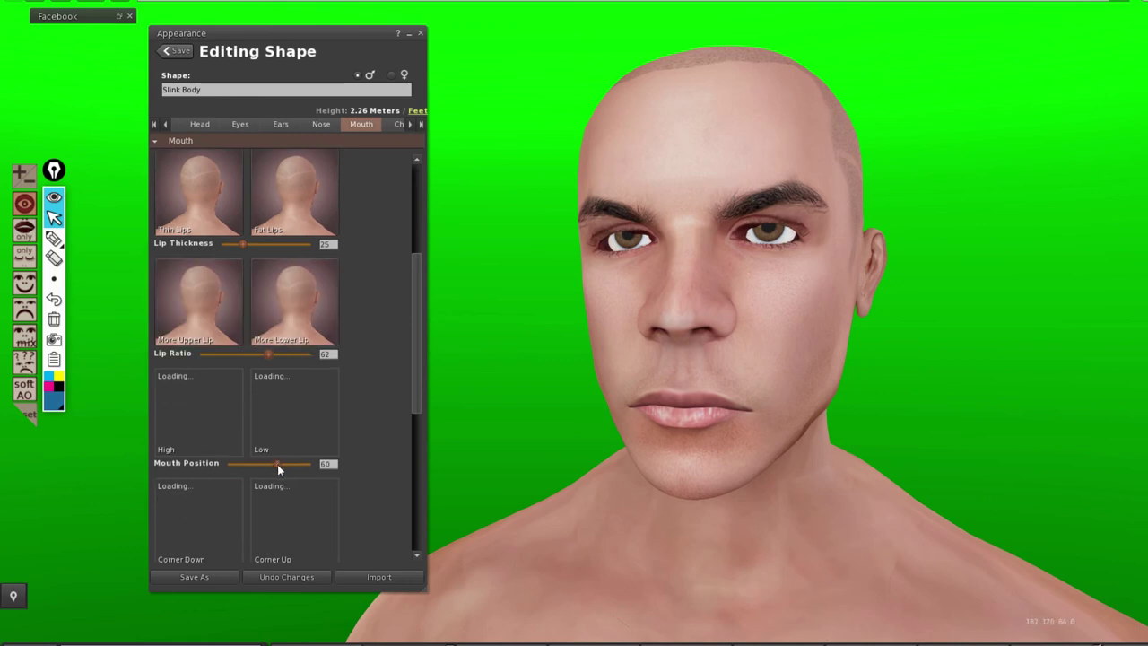
{"action": "mouse_move", "coordinate": [278, 464]}
{"action": "left_mouse_down"}
{"action": "mouse_move", "coordinate": [314, 464]}
{"action": "mouse_move", "coordinate": [202, 467]}
{"action": "mouse_move", "coordinate": [268, 469]}
{"action": "left_mouse_up"}
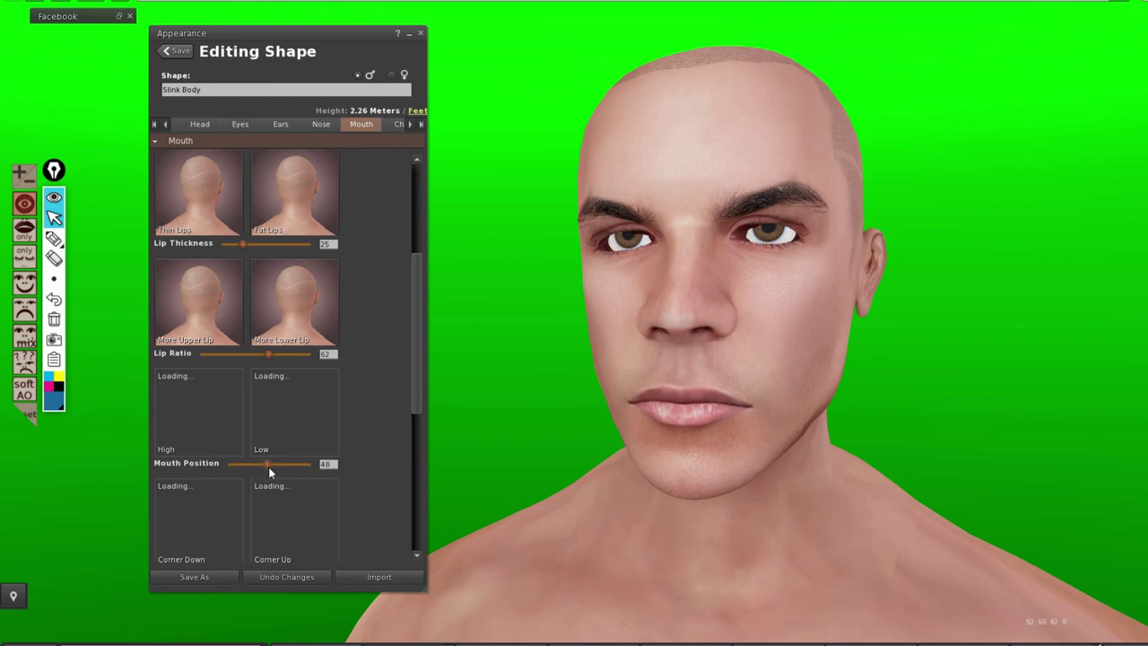
{"action": "scroll", "coordinate": [267, 466], "scroll_direction": "down", "scroll_amount": 3}
{"action": "scroll", "coordinate": [262, 467], "scroll_direction": "down", "scroll_amount": 2}
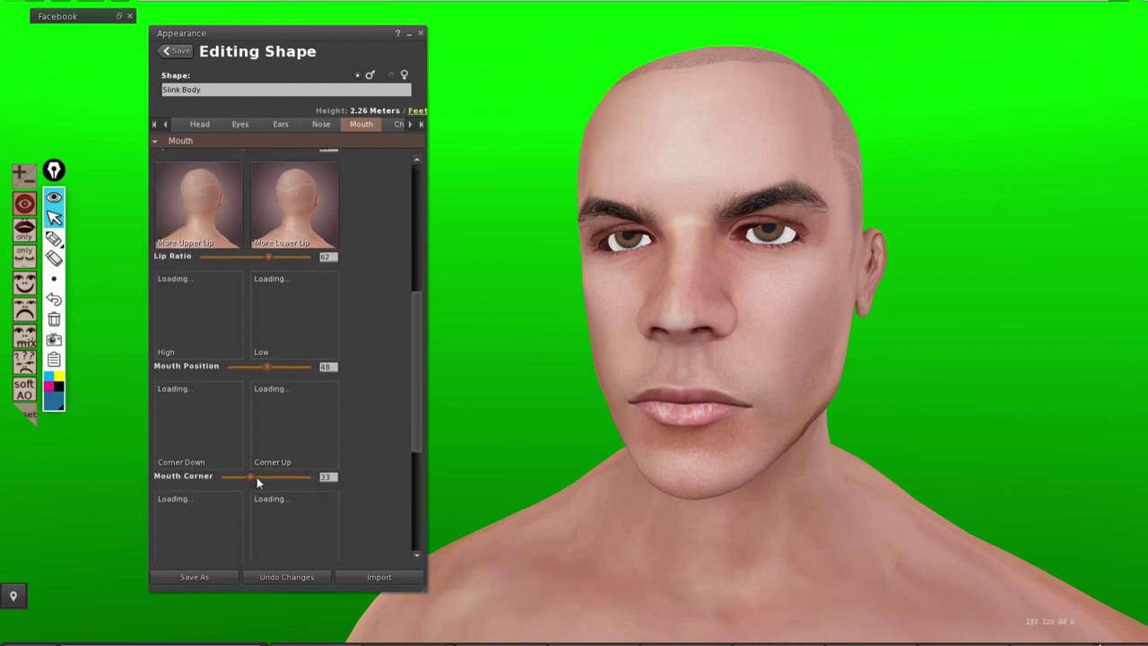
{"action": "left_click_drag", "start_coordinate": [261, 480], "coordinate": [298, 481]}
Set the Lip Cleft Depth to 0 and the Lip Cleft to 12
{"action": "scroll", "coordinate": [277, 476], "scroll_direction": "down", "scroll_amount": 6}
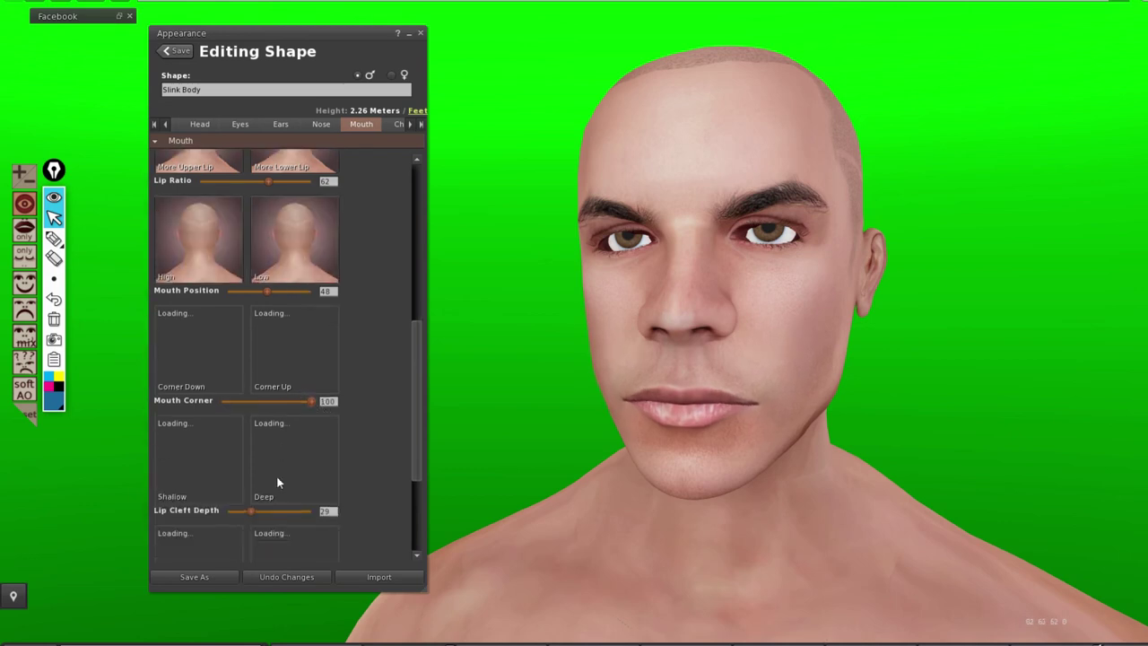
{"action": "left_click_drag", "start_coordinate": [251, 472], "coordinate": [223, 482]}
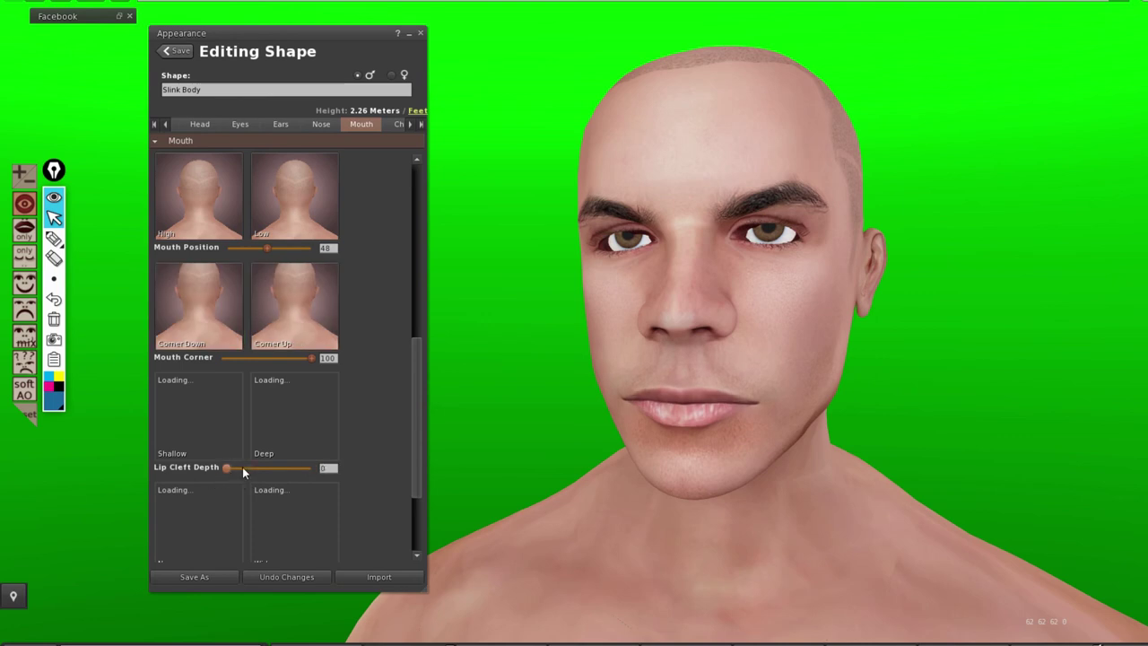
{"action": "scroll", "coordinate": [263, 470], "scroll_direction": "down", "scroll_amount": 4}
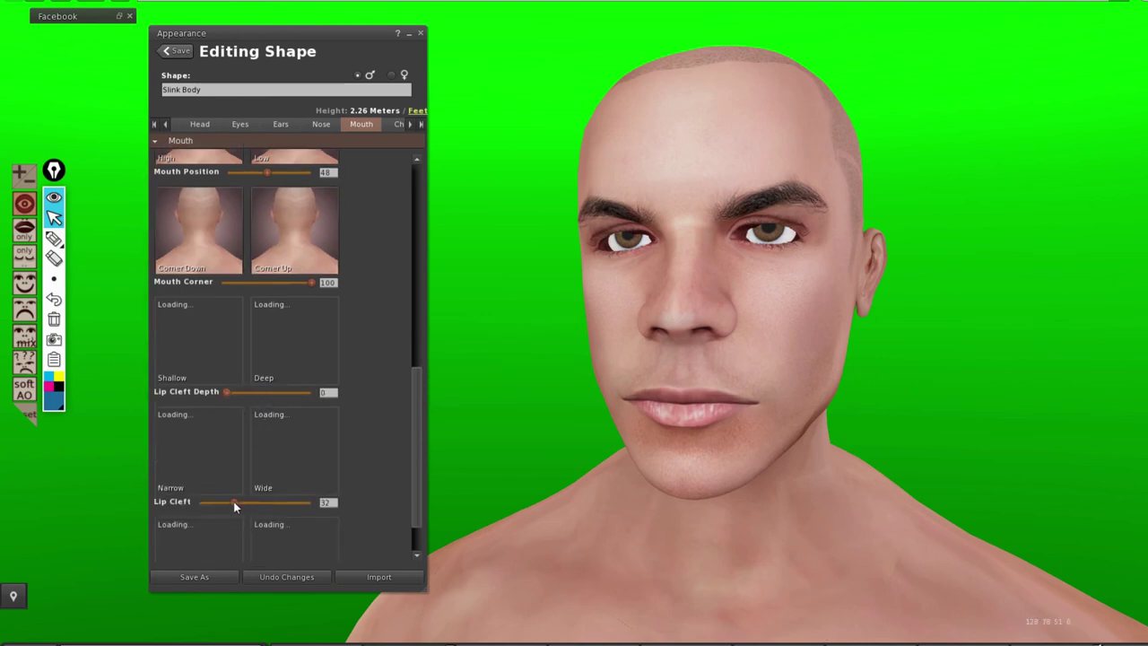
{"action": "left_click_drag", "start_coordinate": [234, 502], "coordinate": [319, 510]}
{"action": "left_click_drag", "start_coordinate": [228, 507], "coordinate": [212, 507]}
{"action": "scroll", "coordinate": [274, 479], "scroll_direction": "down", "scroll_amount": 3}
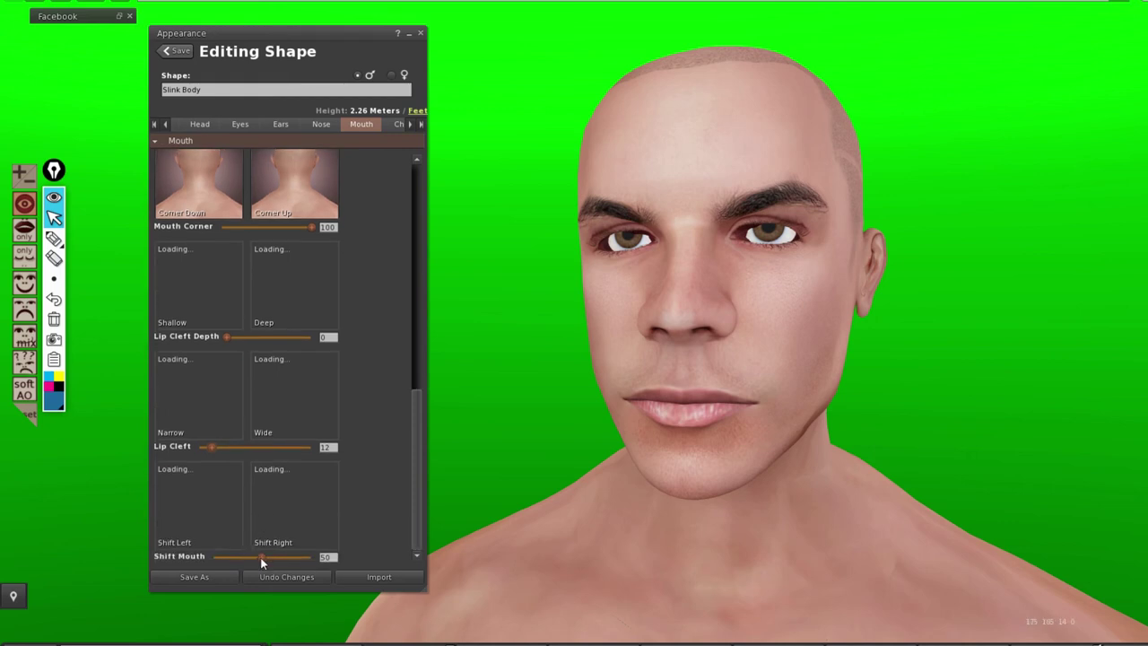
Set Shift Mouth to 5, vary the Chin Angle and Jaw Shape, and set Chin Depth to 61
{"action": "left_click_drag", "start_coordinate": [282, 558], "coordinate": [218, 556]}
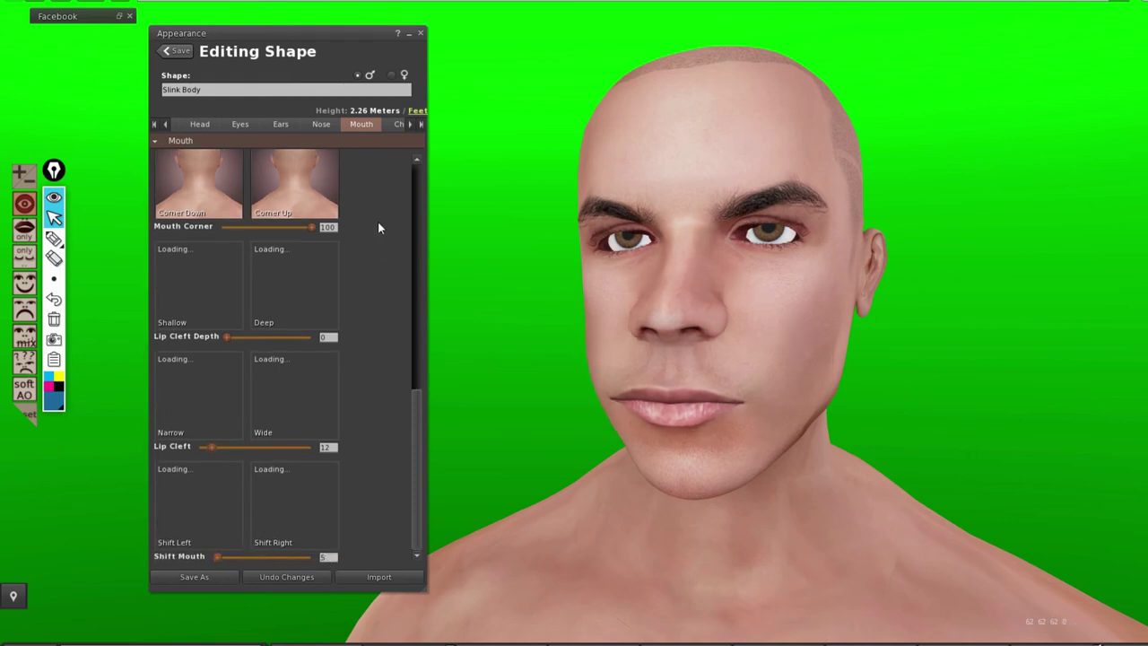
{"action": "left_click", "coordinate": [399, 125]}
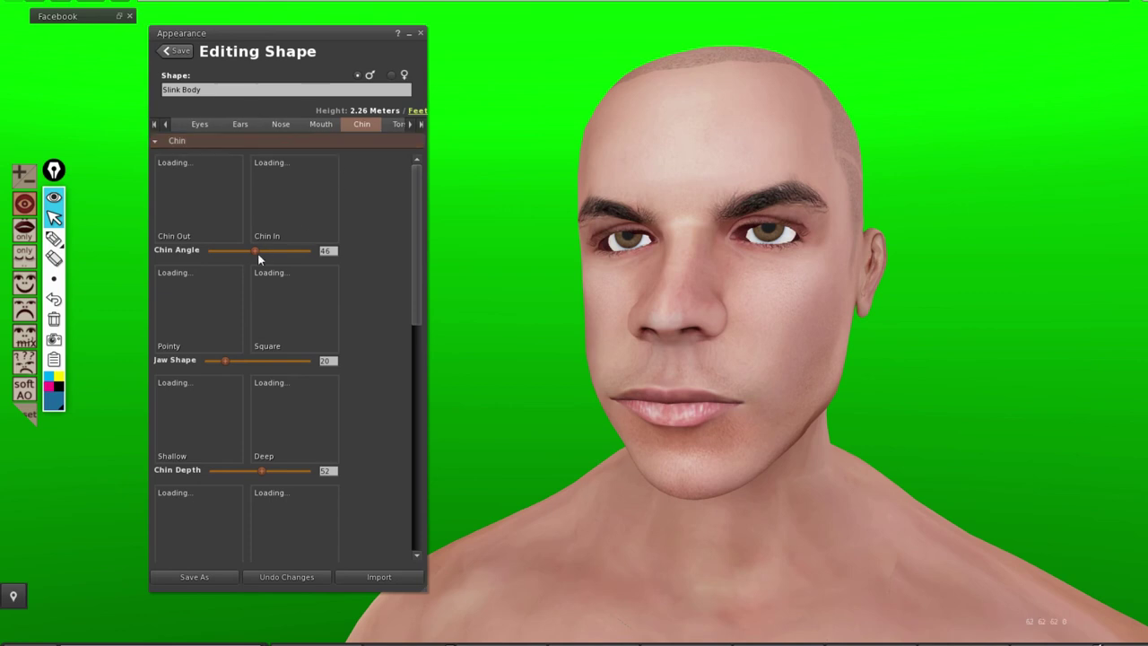
{"action": "left_click_drag", "start_coordinate": [254, 250], "coordinate": [266, 286]}
{"action": "left_click_drag", "start_coordinate": [228, 360], "coordinate": [267, 363]}
{"action": "left_click_drag", "start_coordinate": [260, 468], "coordinate": [349, 491]}
Set the chin's Jowls to 0, checking the jaw from the side
{"action": "scroll", "coordinate": [282, 437], "scroll_direction": "down", "scroll_amount": 3}
{"action": "scroll", "coordinate": [280, 447], "scroll_direction": "down", "scroll_amount": 3}
{"action": "scroll", "coordinate": [279, 442], "scroll_direction": "down", "scroll_amount": 1}
{"action": "scroll", "coordinate": [250, 449], "scroll_direction": "down", "scroll_amount": 2}
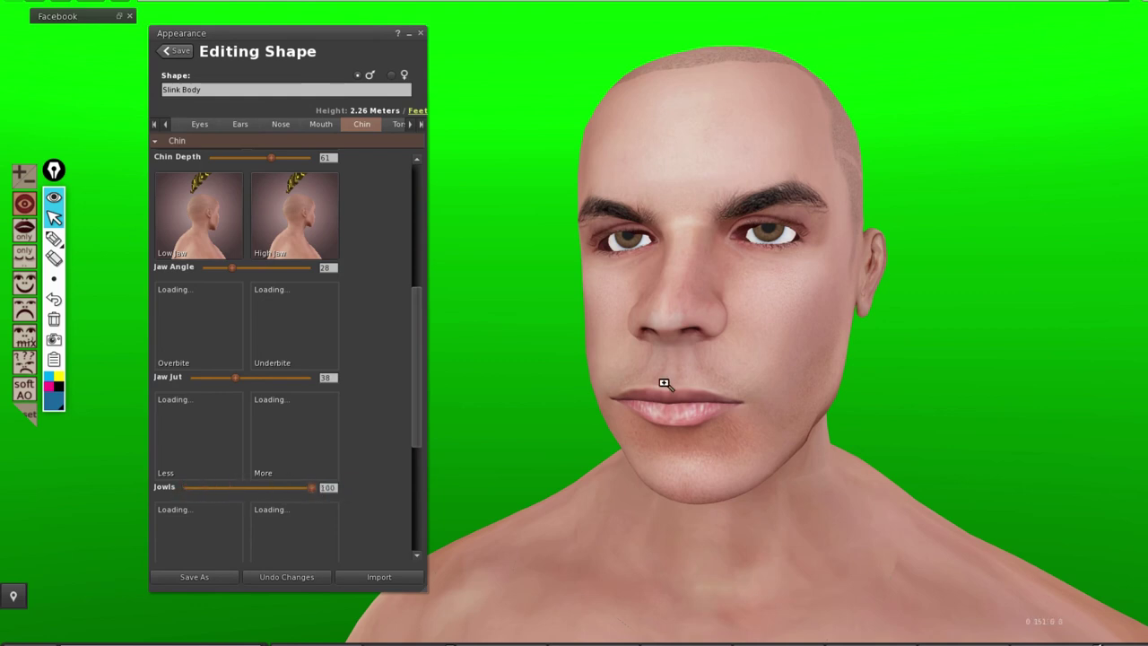
{"action": "left_click_drag", "start_coordinate": [679, 383], "coordinate": [580, 362]}
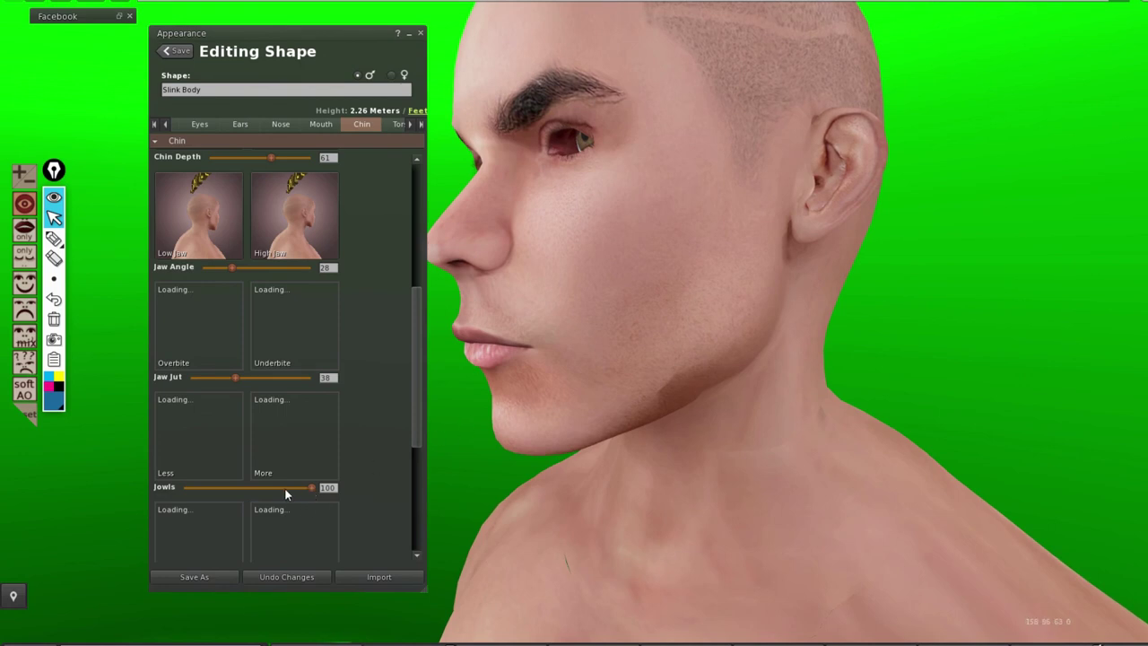
{"action": "left_click_drag", "start_coordinate": [270, 493], "coordinate": [183, 492]}
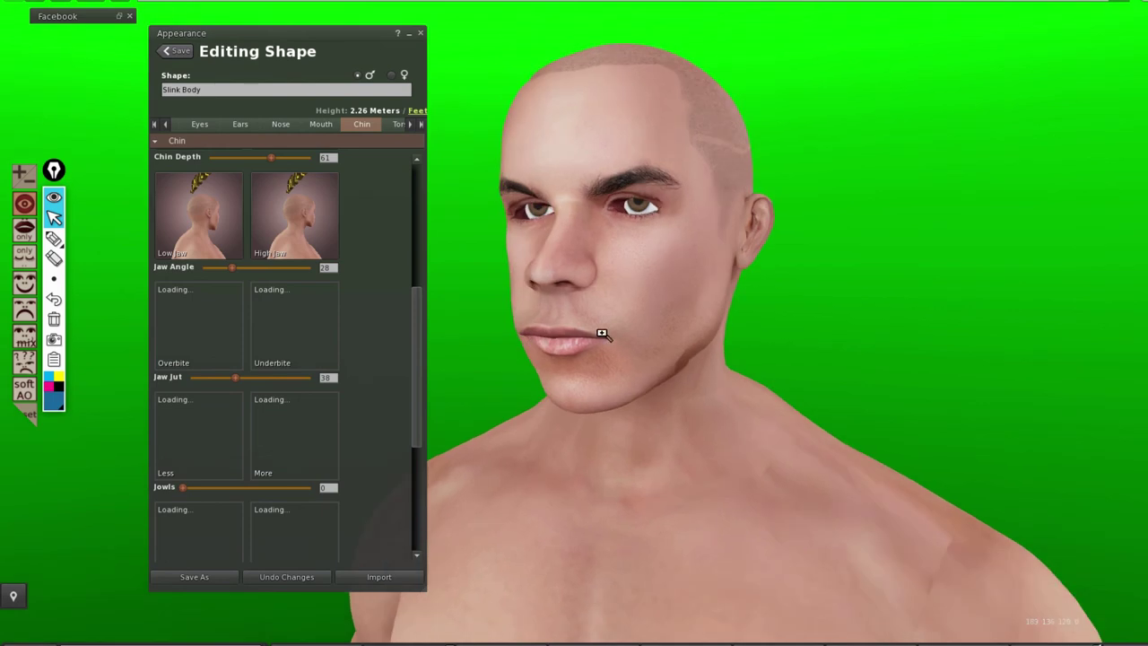
Set the Chin Cleft, Upper Chin Cleft and Chin-Neck to 0
{"action": "scroll", "coordinate": [372, 356], "scroll_direction": "down", "scroll_amount": 3}
{"action": "mouse_move", "coordinate": [213, 513]}
{"action": "left_mouse_down"}
{"action": "mouse_move", "coordinate": [298, 513]}
{"action": "mouse_move", "coordinate": [193, 518]}
{"action": "left_mouse_up"}
{"action": "scroll", "coordinate": [327, 471], "scroll_direction": "down", "scroll_amount": 5}
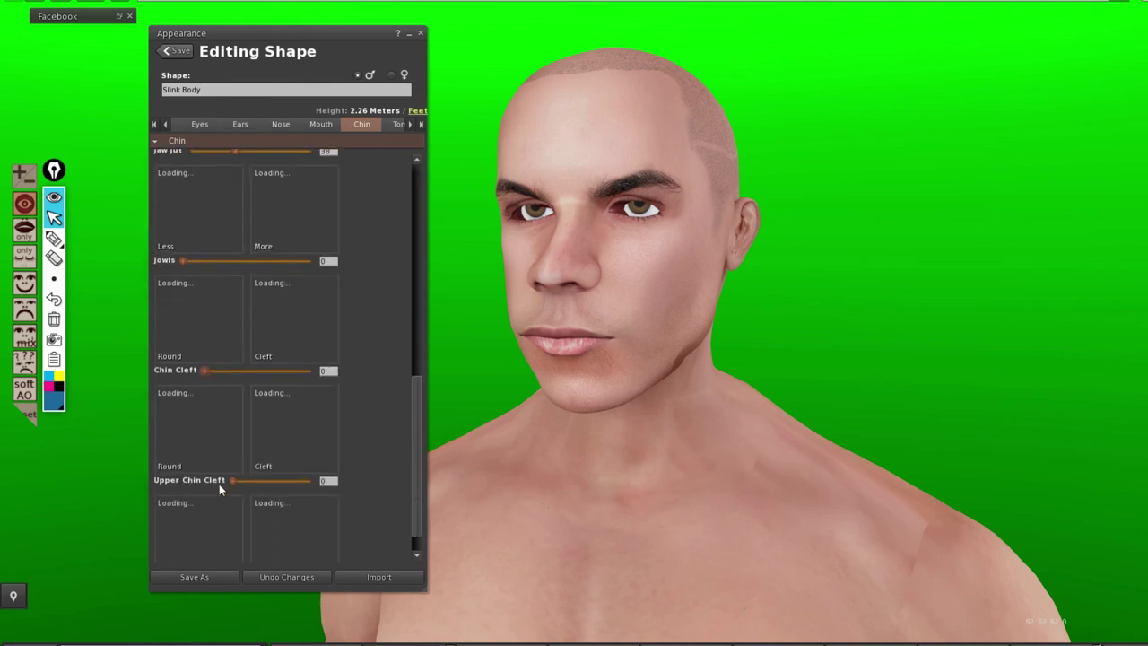
{"action": "mouse_move", "coordinate": [235, 480]}
{"action": "left_mouse_down"}
{"action": "mouse_move", "coordinate": [340, 486]}
{"action": "mouse_move", "coordinate": [227, 490]}
{"action": "left_mouse_up"}
{"action": "scroll", "coordinate": [287, 473], "scroll_direction": "down", "scroll_amount": 1}
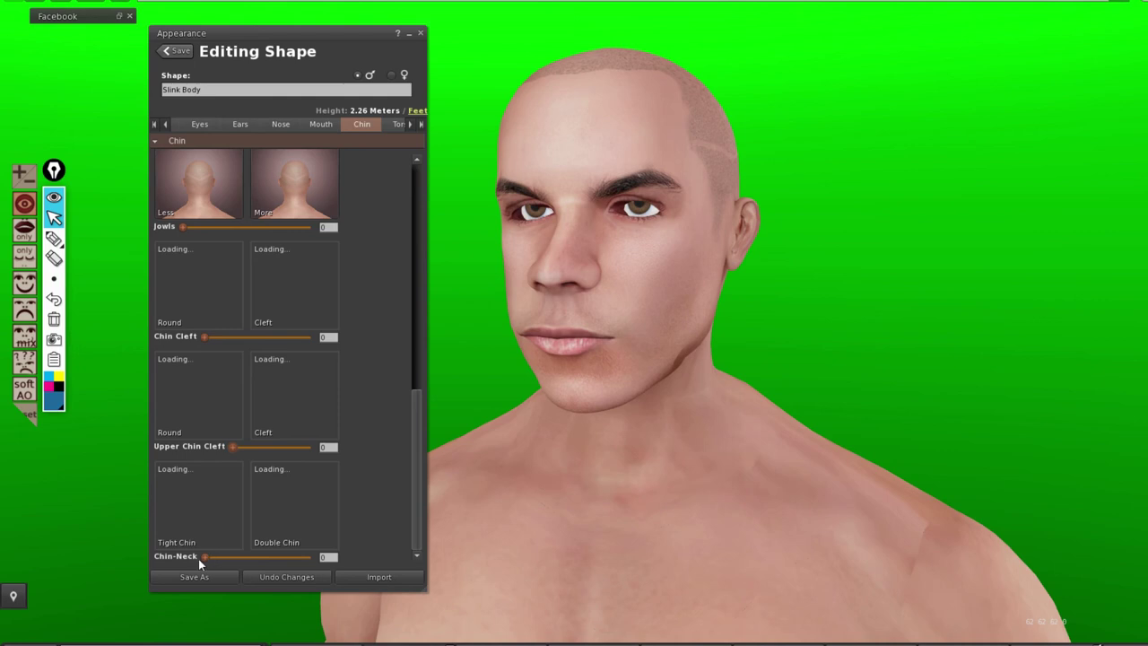
{"action": "mouse_move", "coordinate": [202, 557]}
{"action": "left_mouse_down"}
{"action": "mouse_move", "coordinate": [340, 555]}
{"action": "mouse_move", "coordinate": [187, 553]}
{"action": "left_mouse_up"}
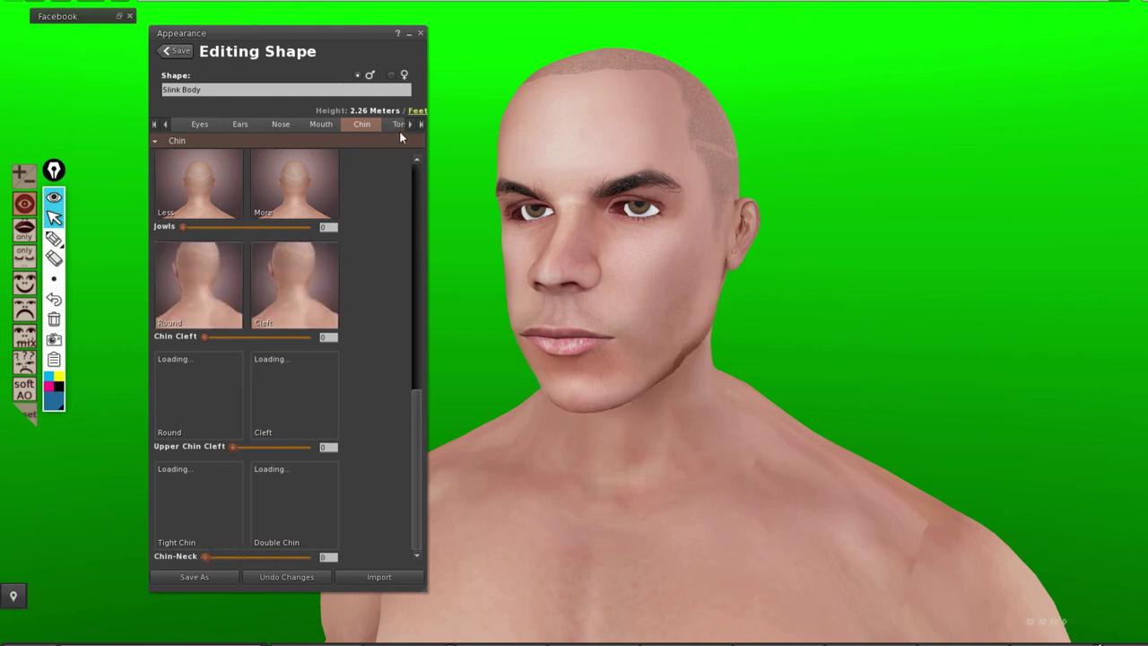
Undo all unsaved shape changes, close the shape editor and inspect the avatar's torso
{"action": "left_click", "coordinate": [294, 577]}
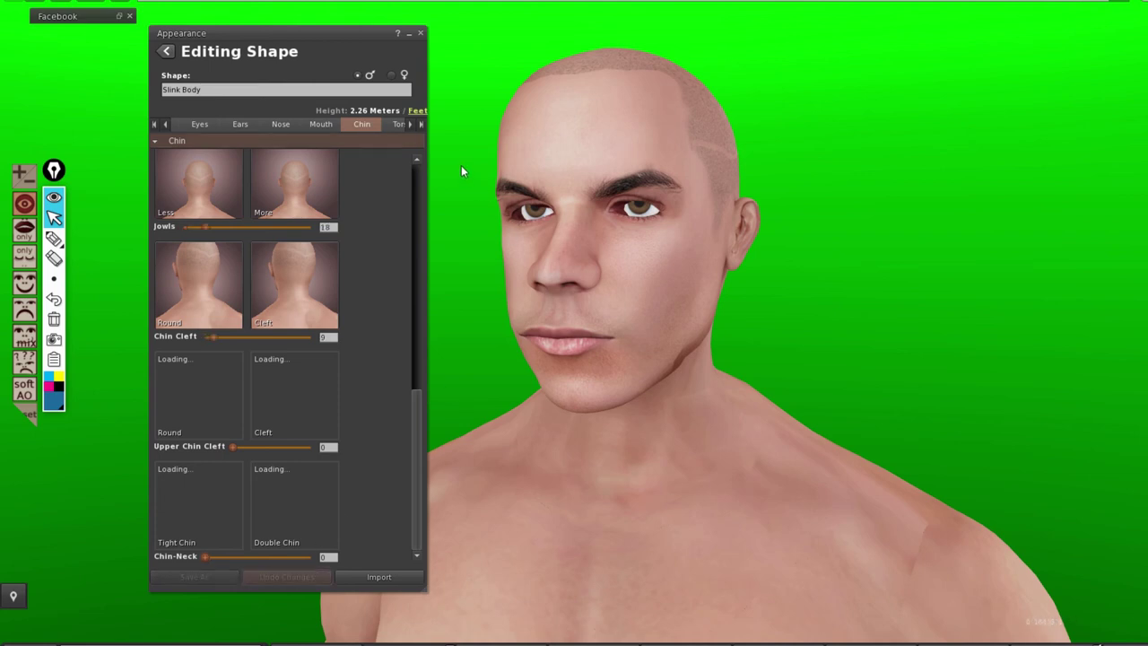
{"action": "left_click", "coordinate": [421, 34]}
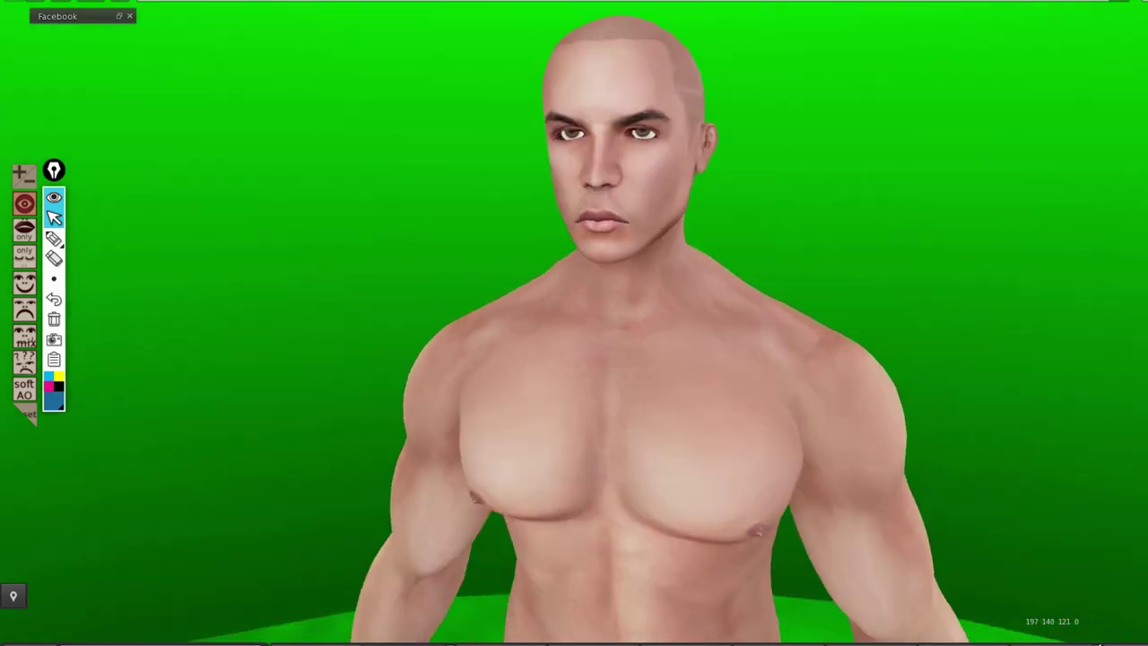
{"action": "left_click", "coordinate": [654, 262], "text": "alt"}
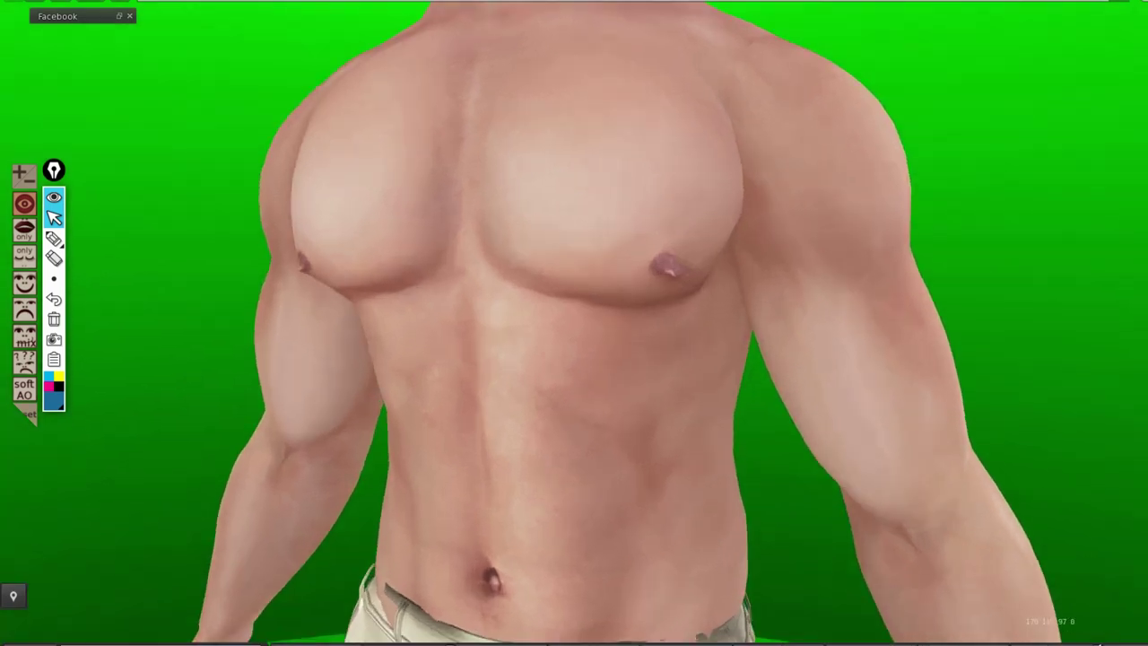
{"action": "left_click", "coordinate": [621, 287], "text": "alt"}
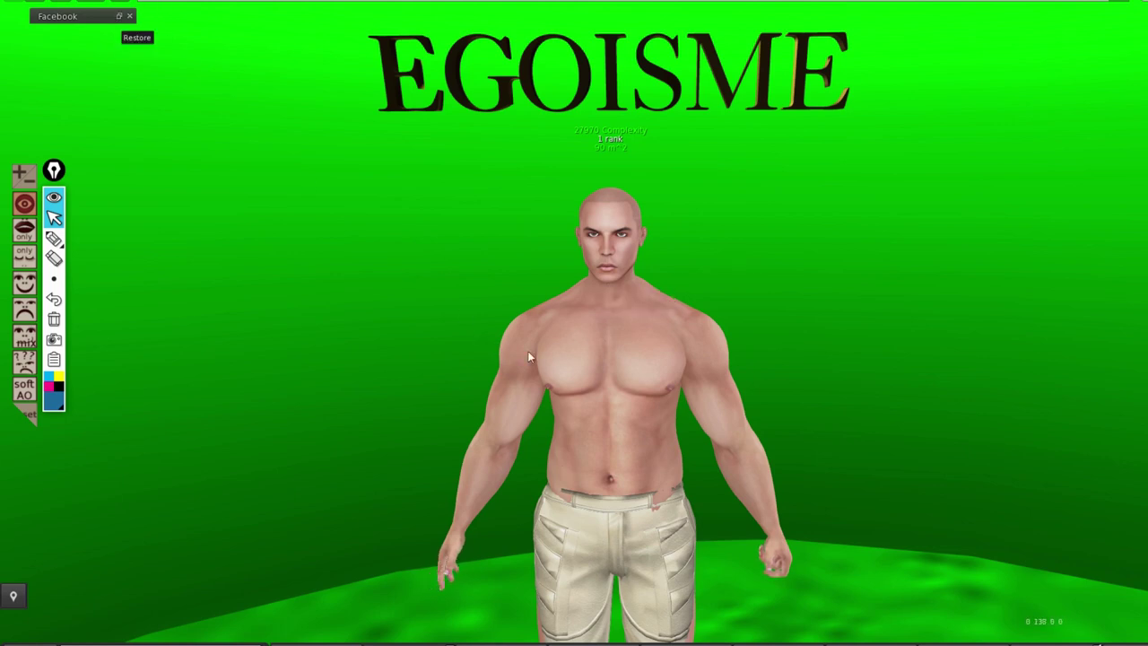
Open the recent inventory items and expand the EXMACHINA FREE AVATAR folder
{"action": "right_click", "coordinate": [595, 387]}
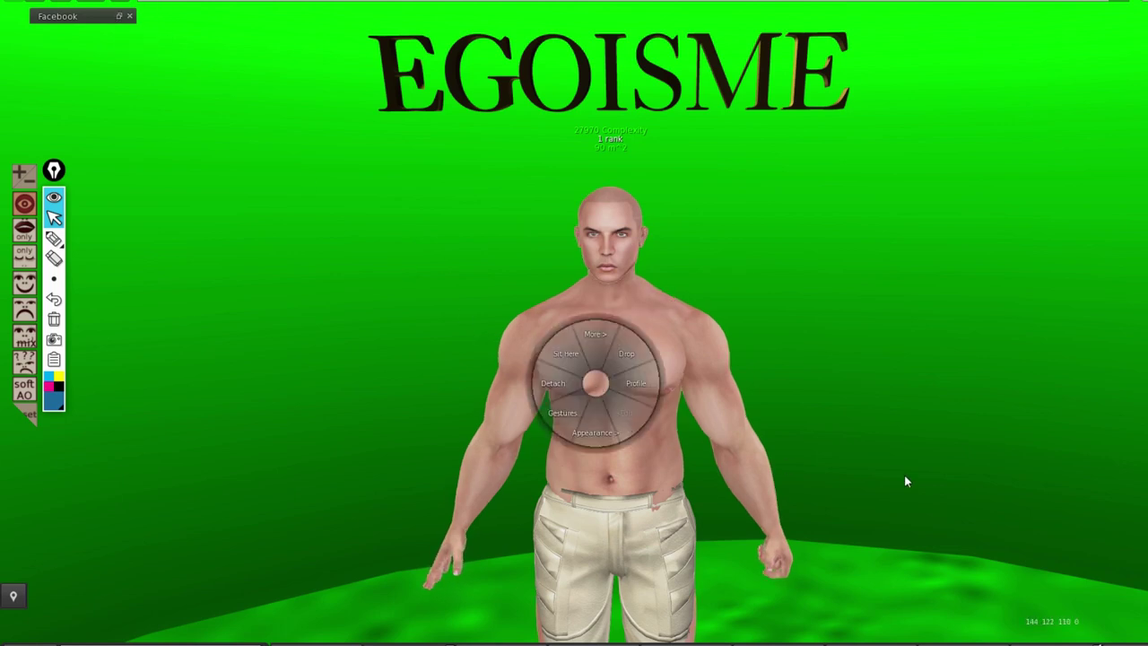
{"action": "key", "text": "ctrl+i"}
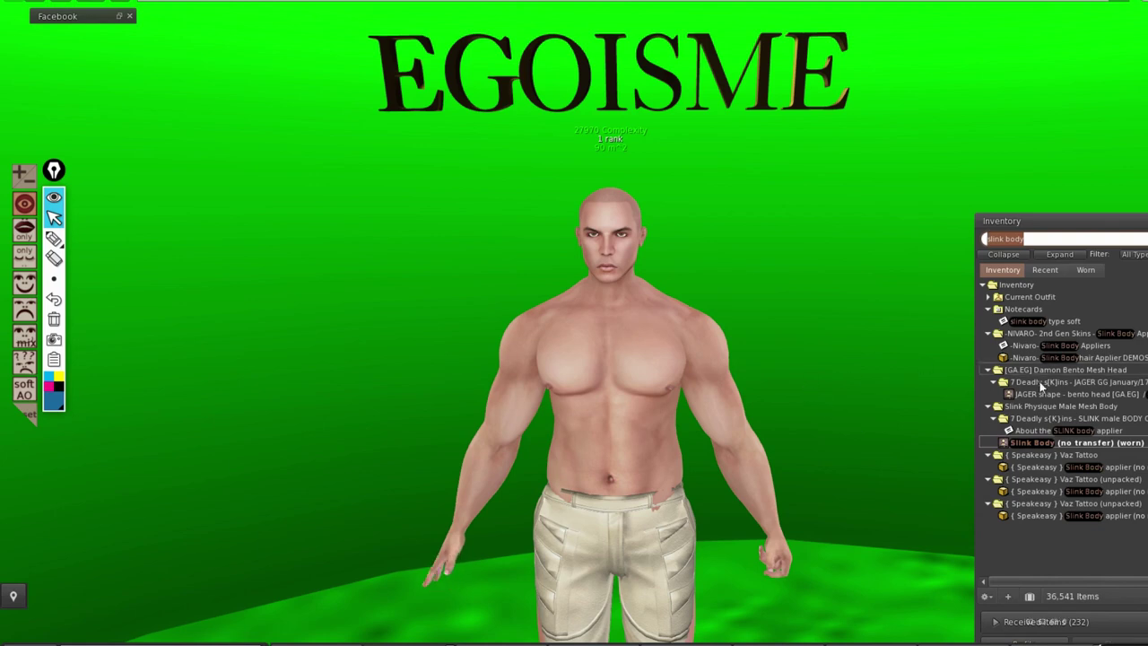
{"action": "left_click", "coordinate": [1004, 256]}
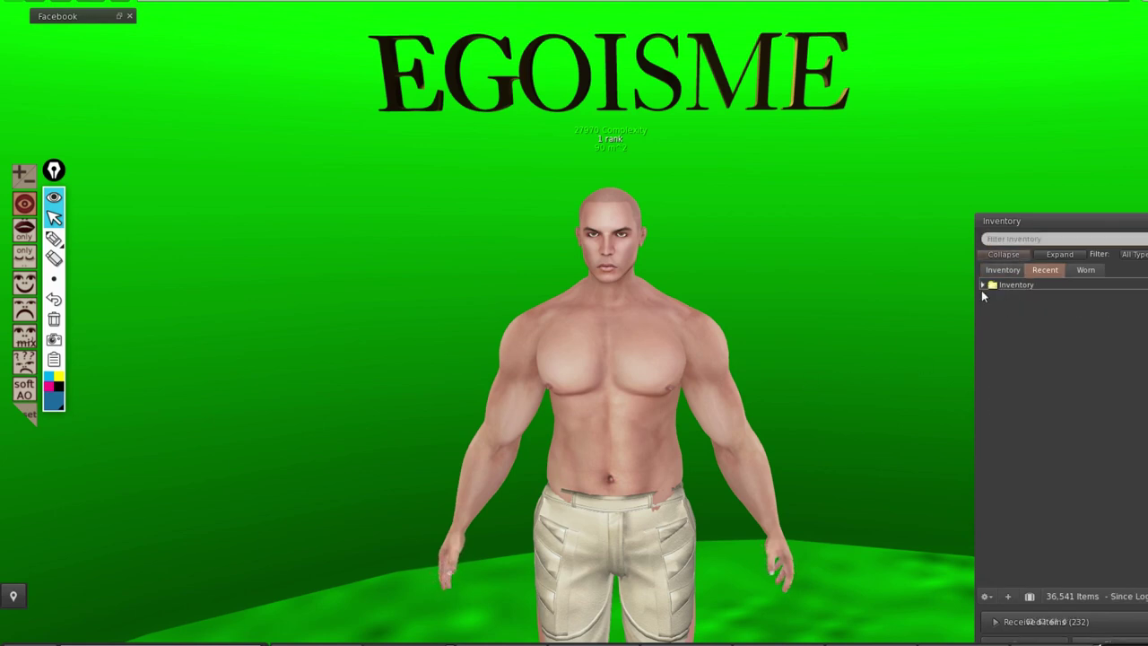
{"action": "left_click", "coordinate": [983, 284]}
{"action": "double_click", "coordinate": [1006, 368]}
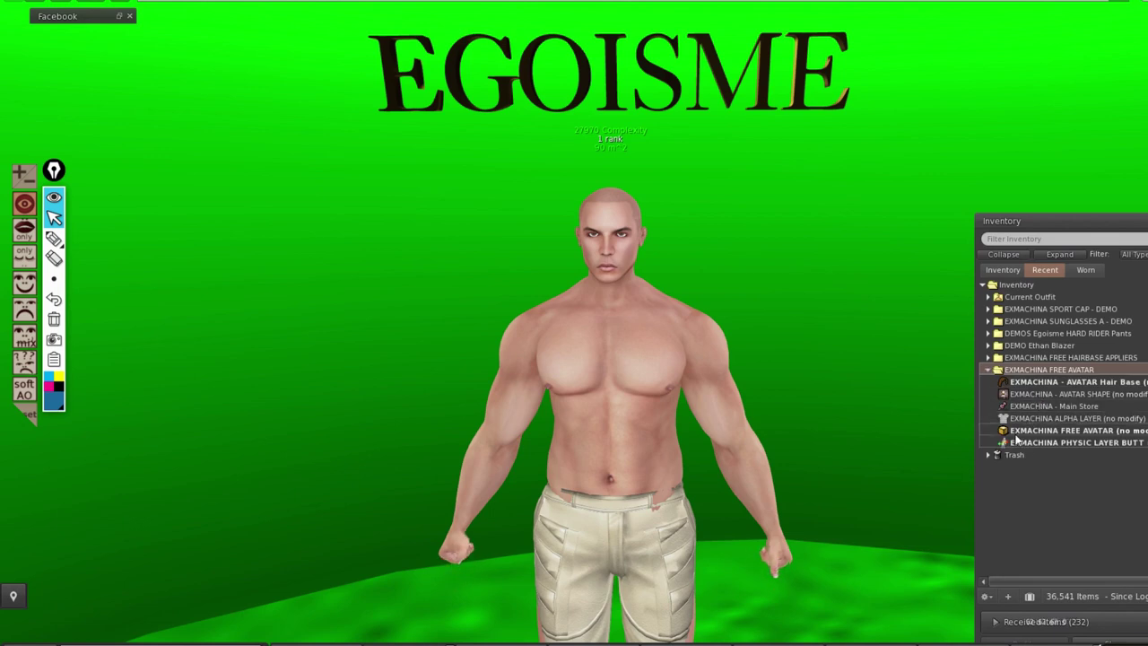
Check the item properties of the worn EXMACHINA FREE AVATAR, closing them when done
{"action": "right_click", "coordinate": [1023, 433]}
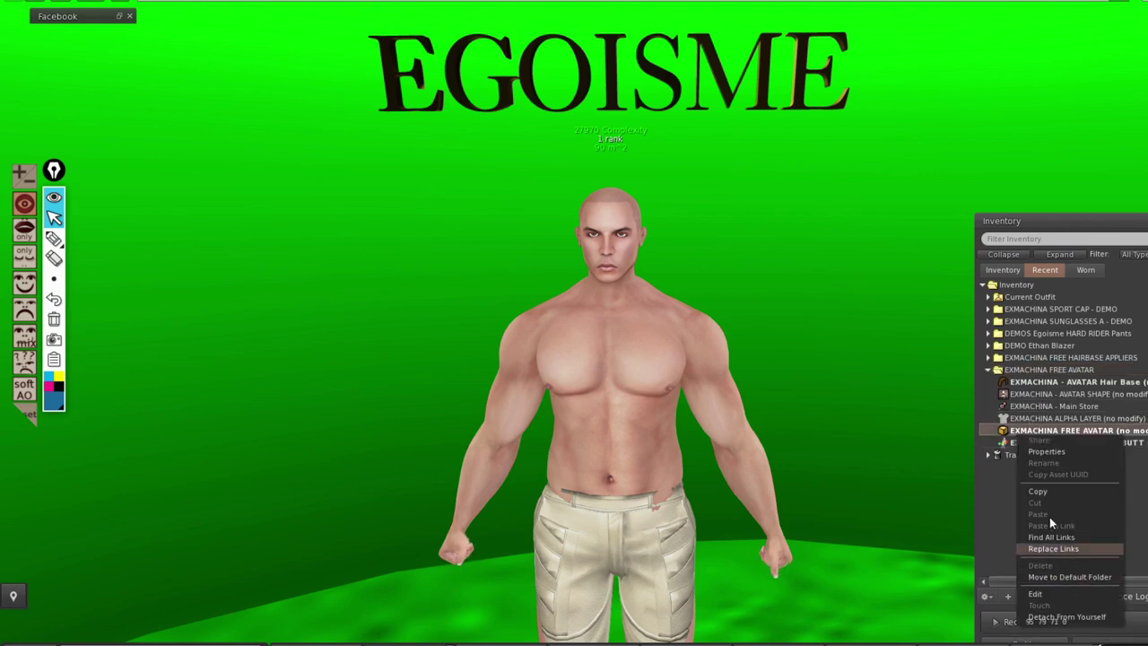
{"action": "left_click", "coordinate": [1049, 452]}
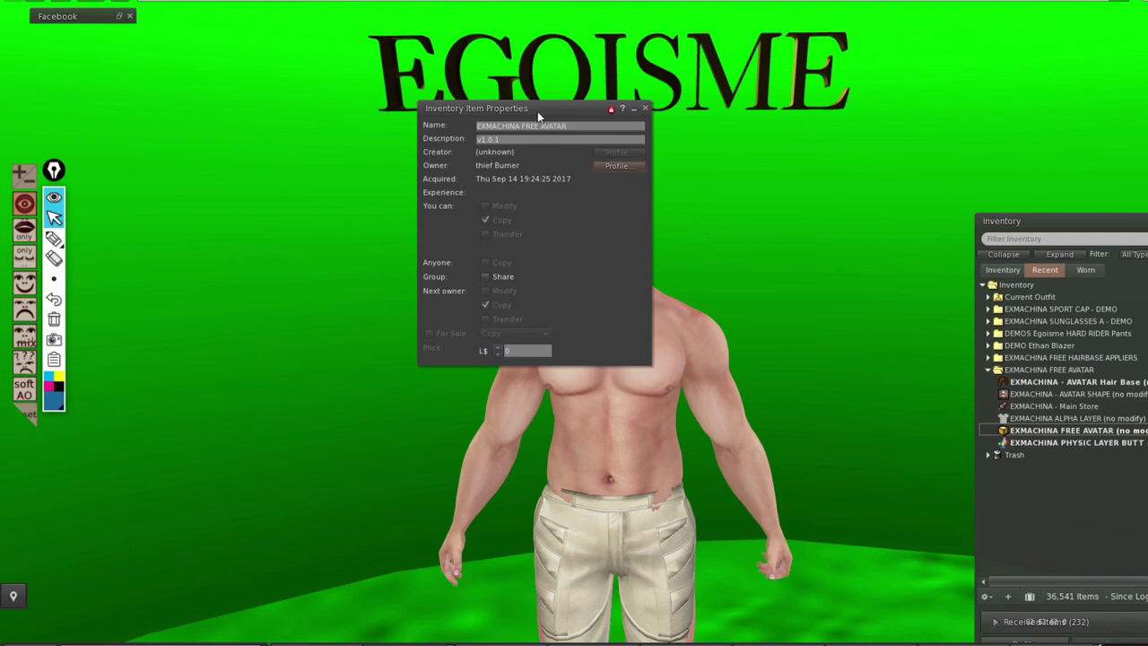
{"action": "left_click", "coordinate": [645, 108]}
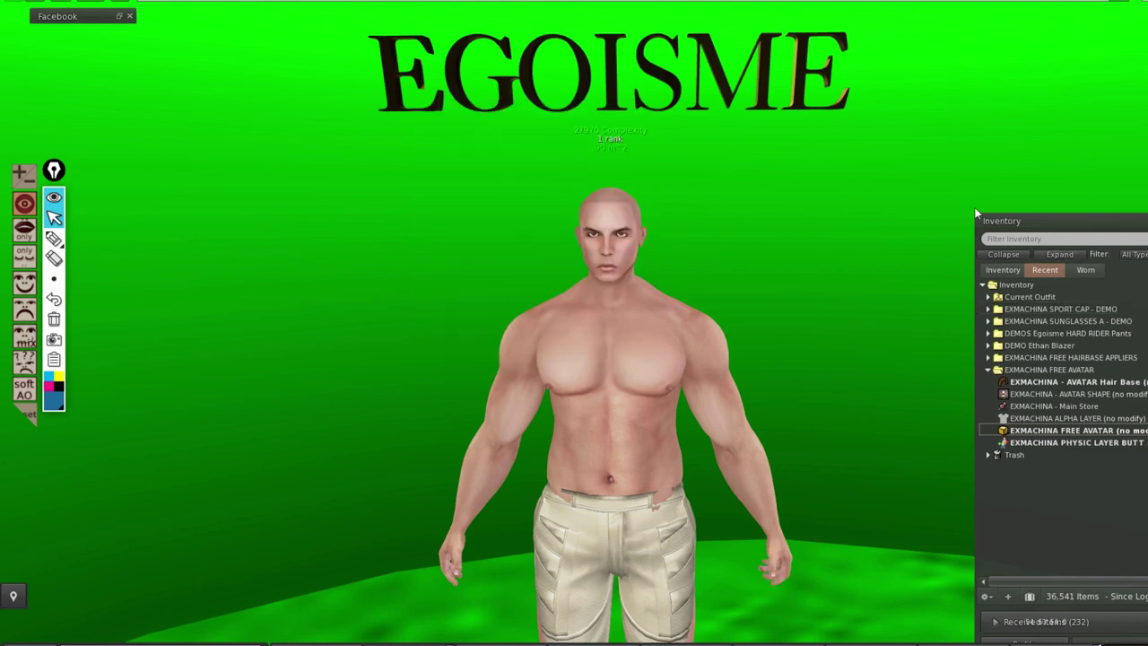
Move the inventory window fully into view and try to edit the worn avatar body
{"action": "left_click_drag", "start_coordinate": [1047, 228], "coordinate": [889, 184]}
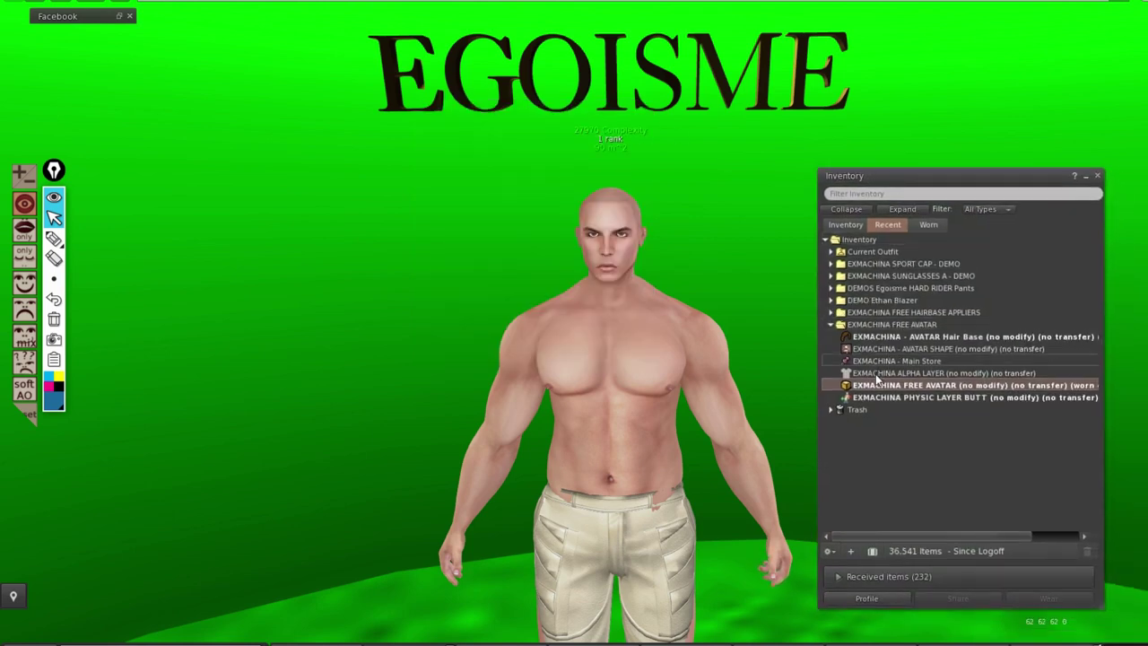
{"action": "right_click", "coordinate": [623, 415]}
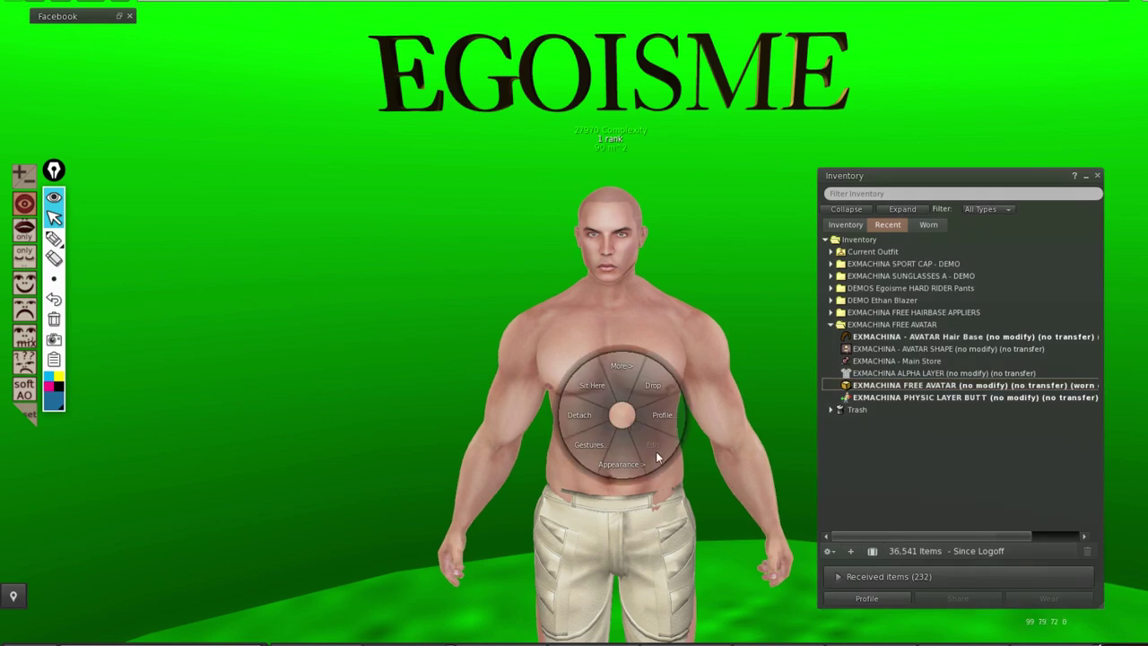
{"action": "left_click", "coordinate": [654, 446]}
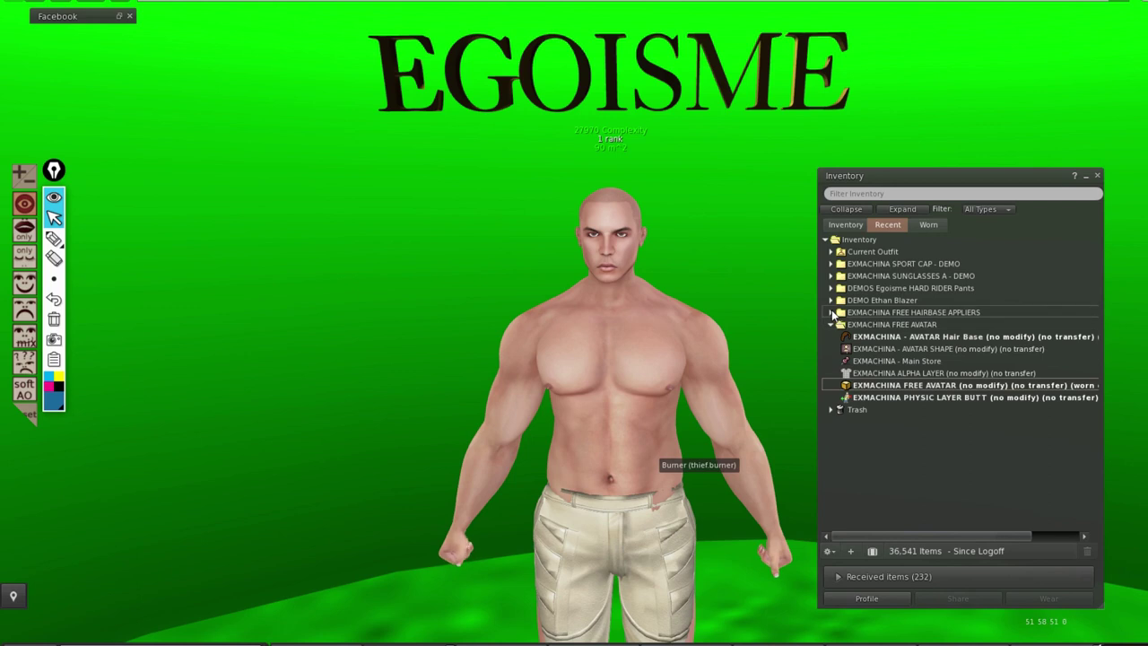
Expand the EXMACHINA FREE HAIRBASE APPLIERS folder and check the properties of the Hairbase2 Applier
{"action": "double_click", "coordinate": [888, 312]}
{"action": "right_click", "coordinate": [872, 349]}
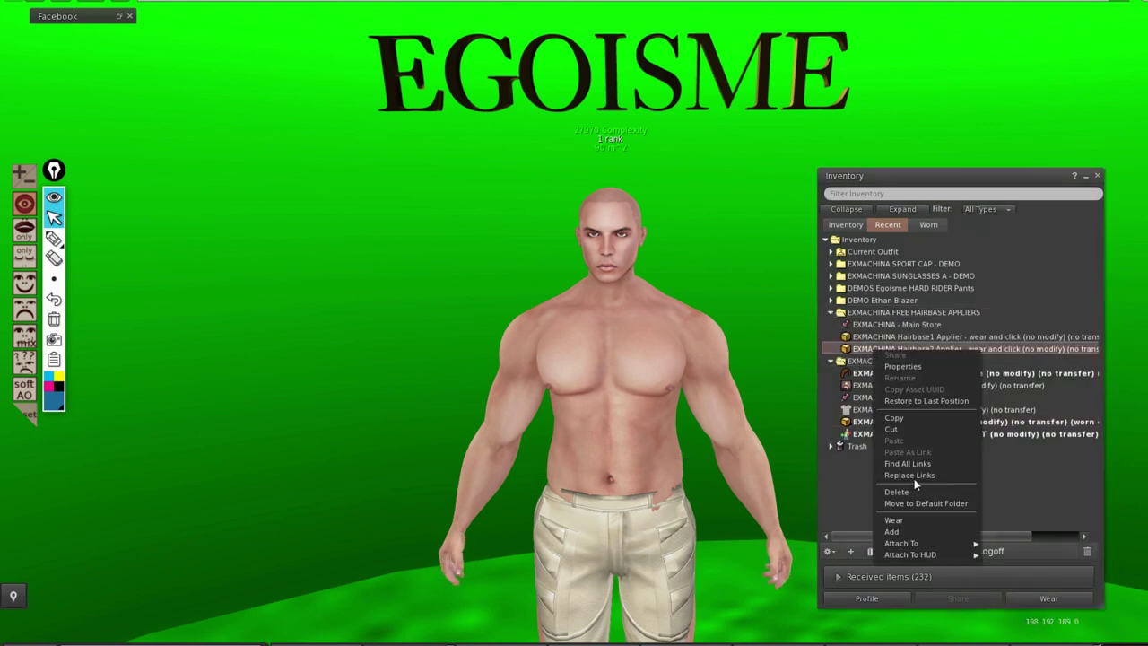
{"action": "mouse_move", "coordinate": [900, 544]}
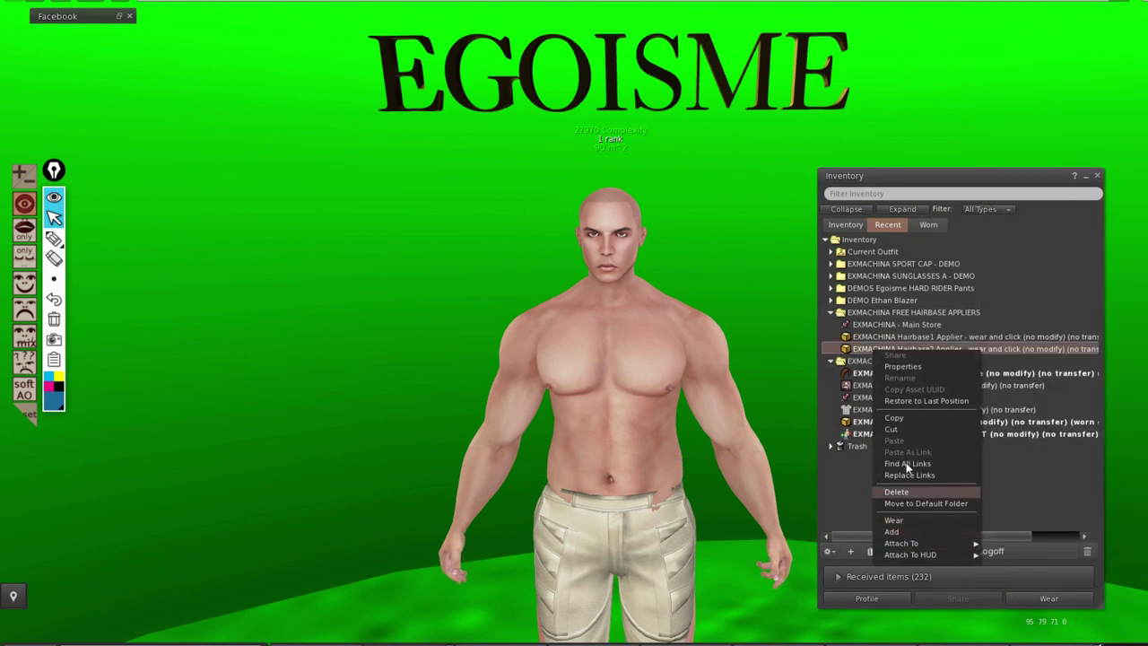
{"action": "left_click", "coordinate": [904, 367]}
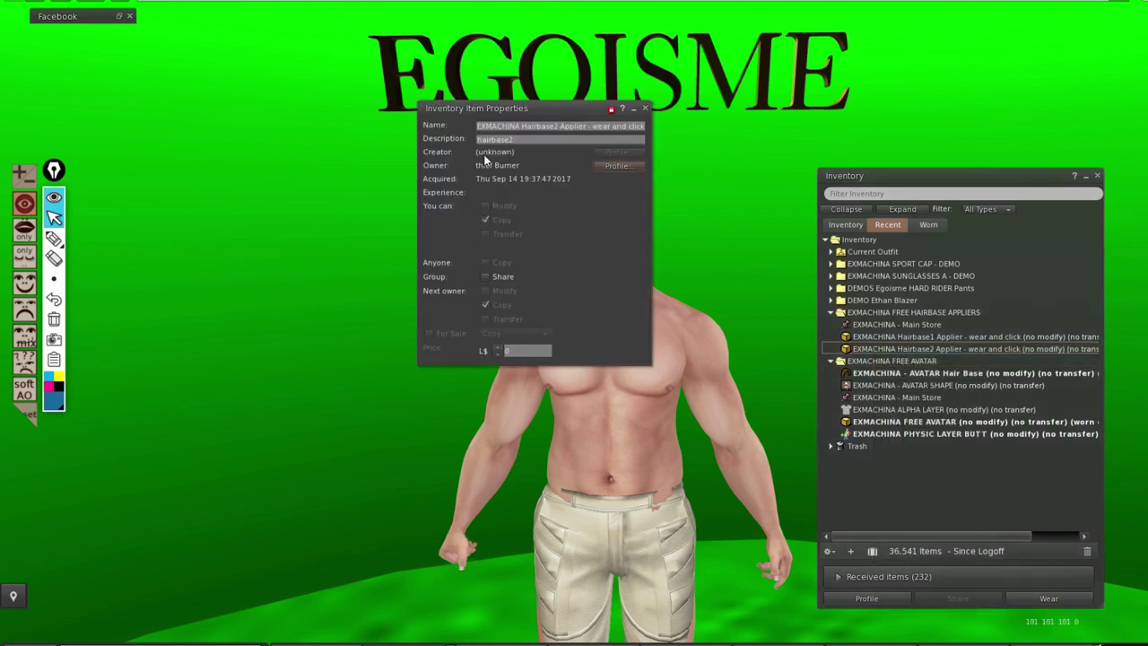
{"action": "key", "text": "Escape"}
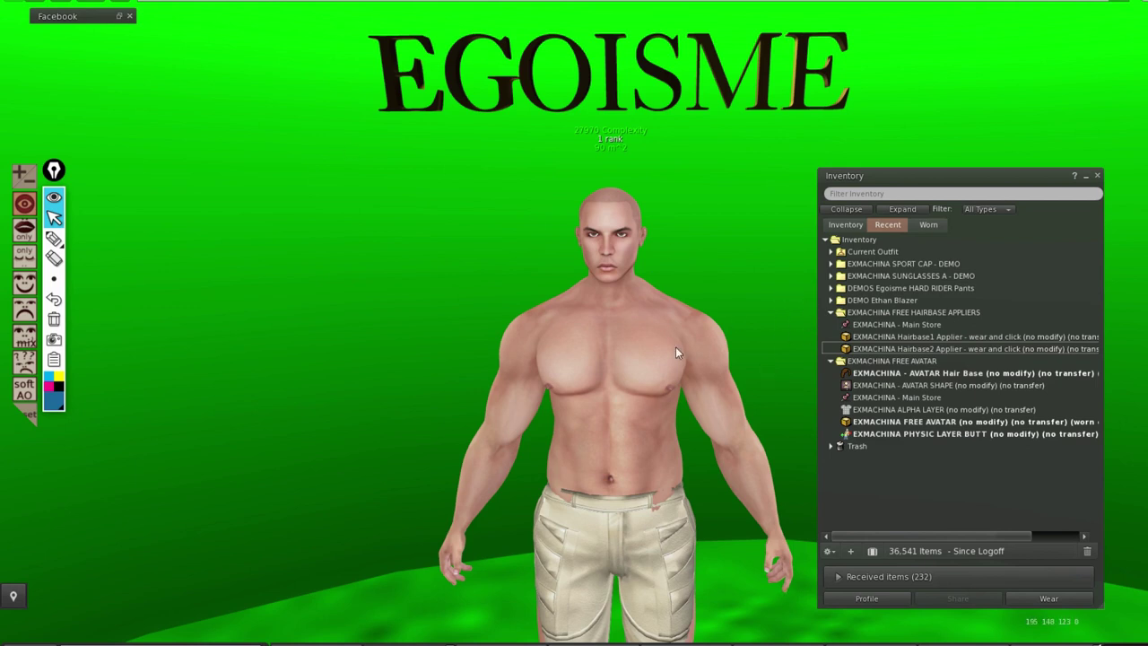
Restore the Facebook post about the Bento free avatar and arrange it side by side with the inventory
{"action": "left_click", "coordinate": [115, 18]}
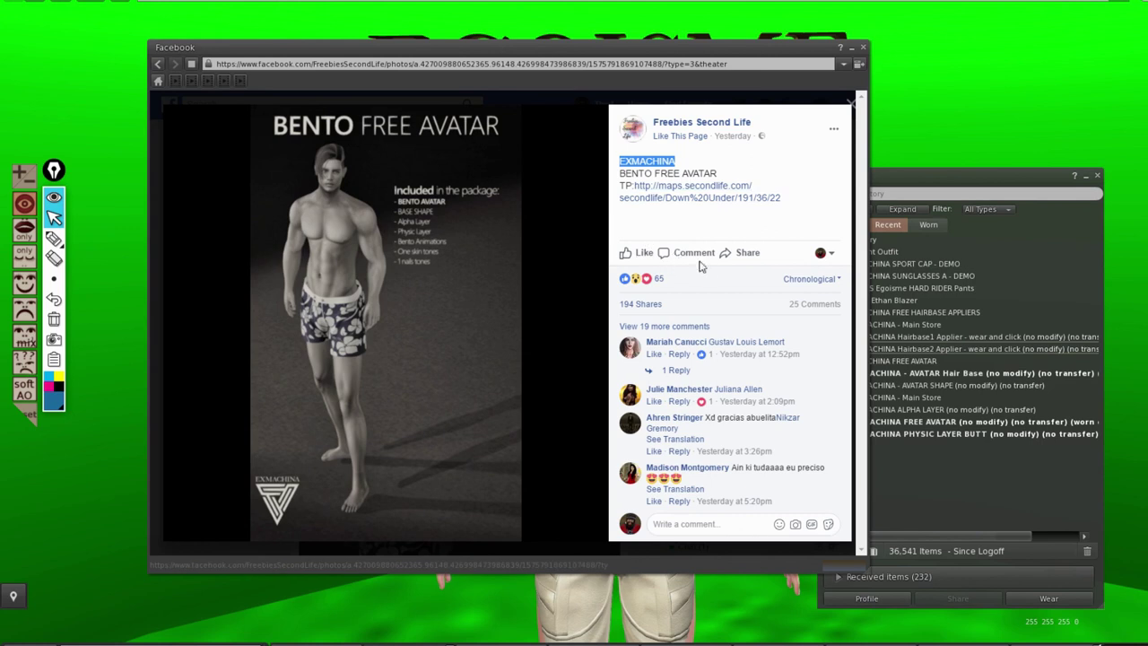
{"action": "left_click_drag", "start_coordinate": [776, 51], "coordinate": [731, 51]}
{"action": "left_click_drag", "start_coordinate": [877, 176], "coordinate": [885, 156]}
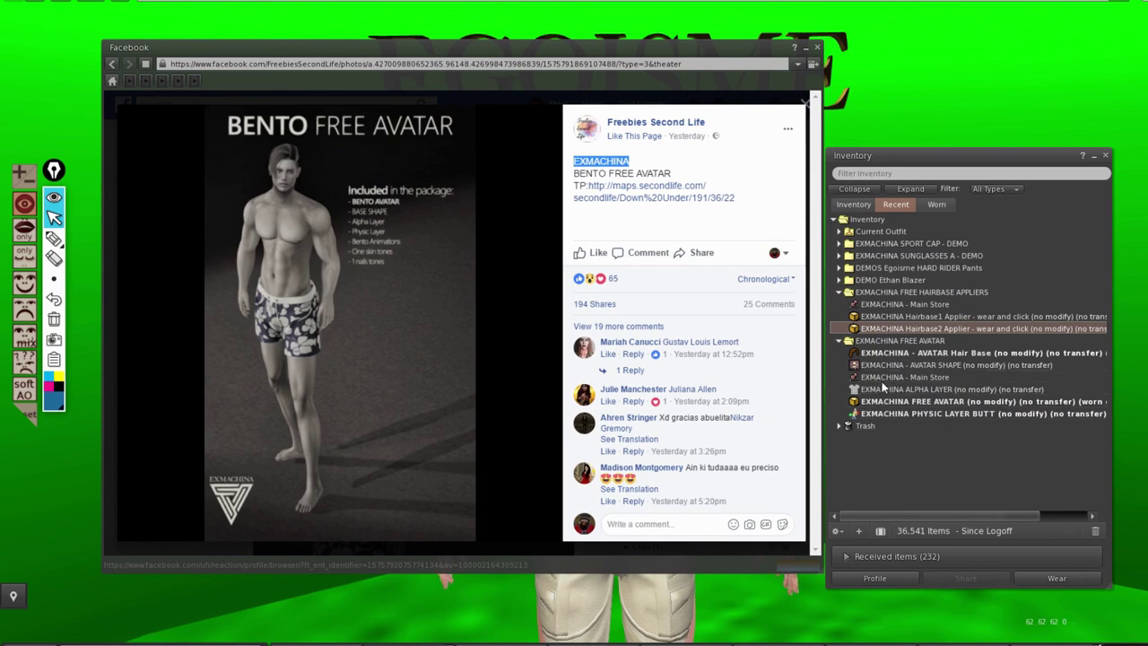
Select the EXMACHINA - Main Store landmark in the free avatar folder, and put away the Facebook and inventory windows
{"action": "left_click", "coordinate": [967, 379]}
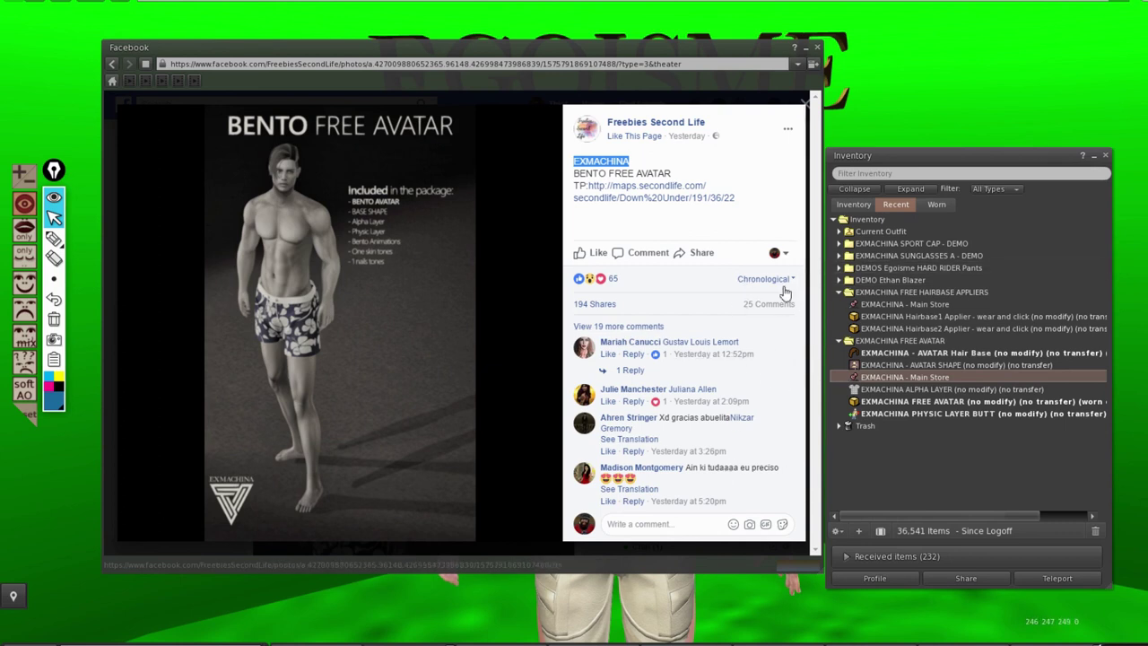
{"action": "mouse_move", "coordinate": [459, 301]}
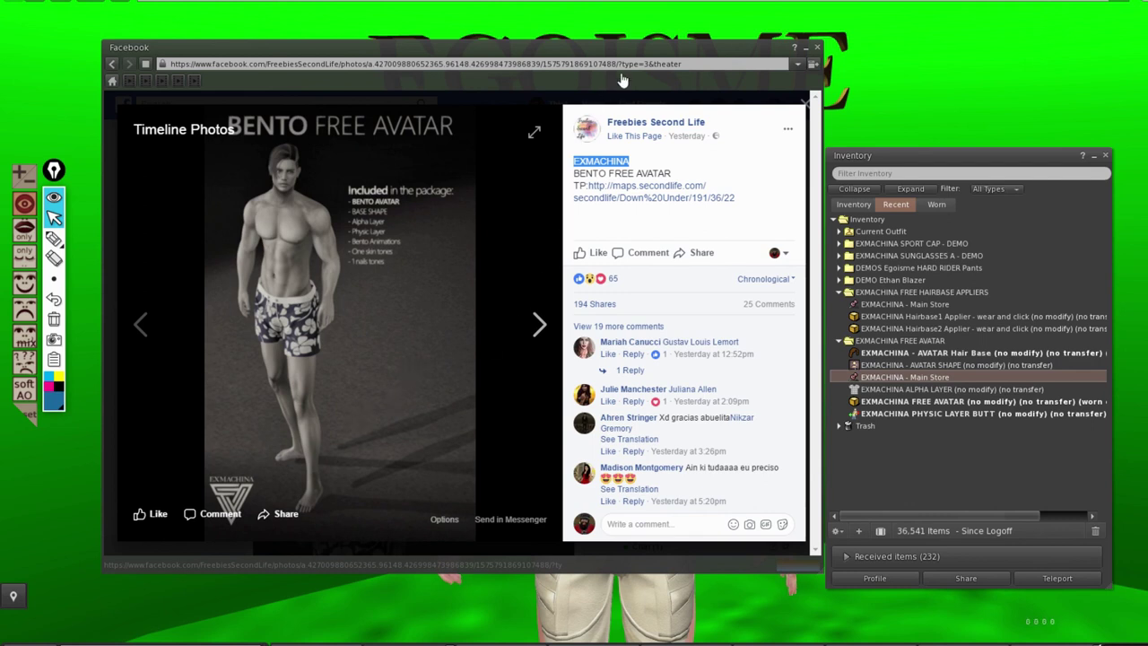
{"action": "left_click", "coordinate": [806, 46]}
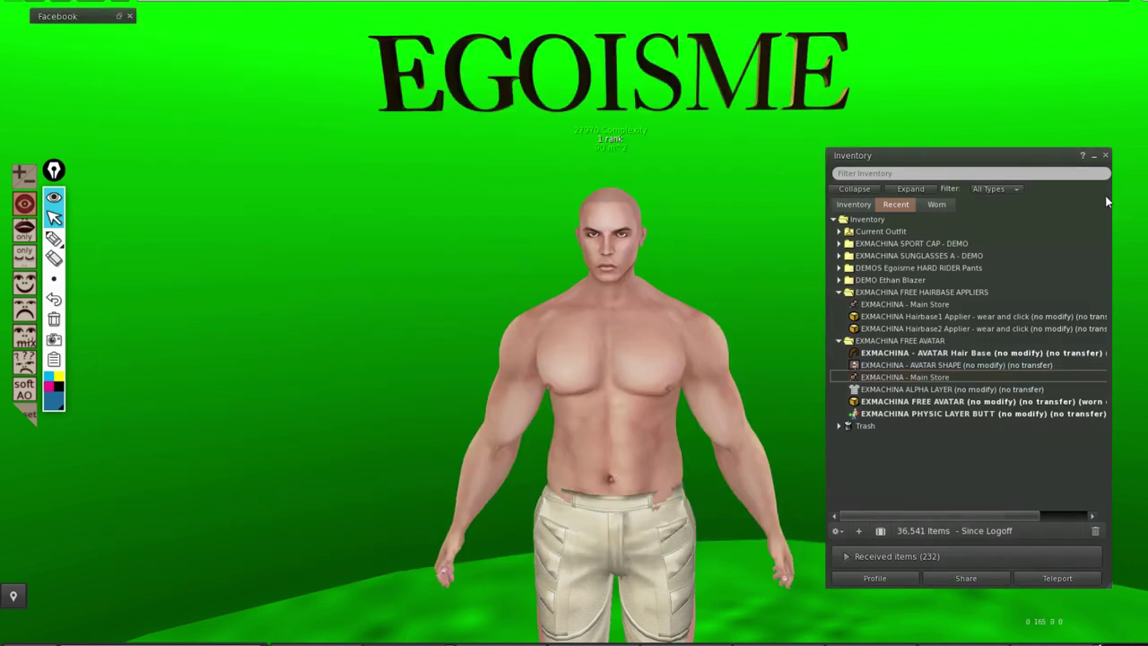
{"action": "left_click", "coordinate": [1105, 158]}
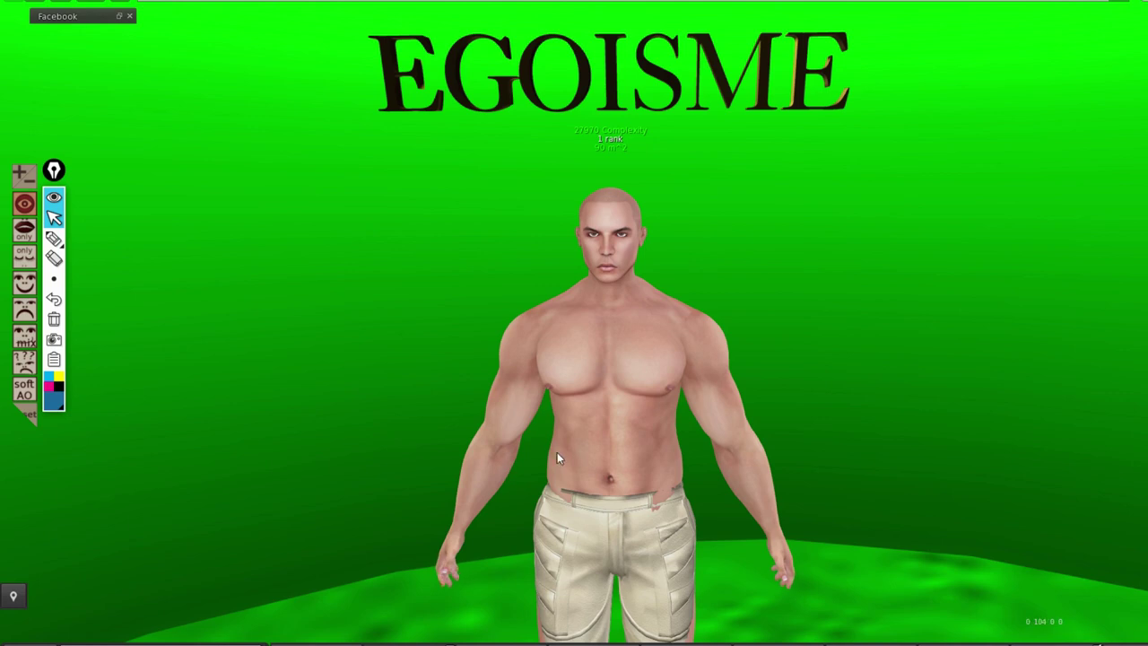